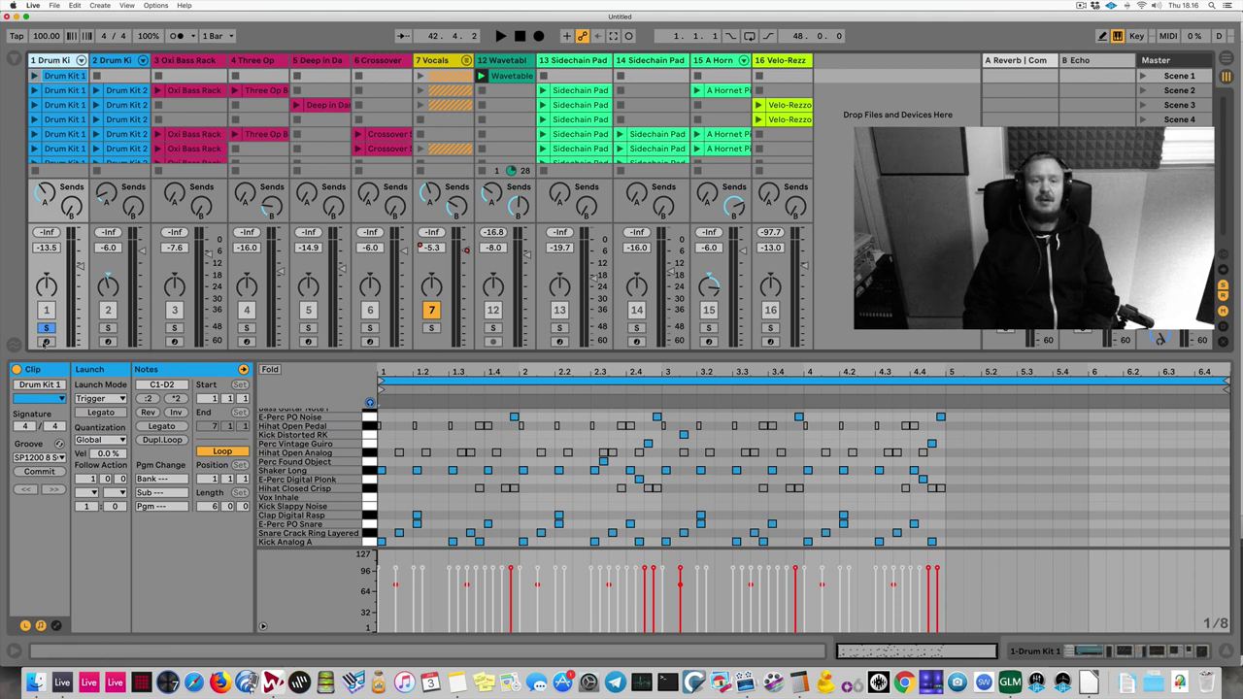
# Step: Arm the Drum Kit 1 track for recording and turn off its solo
pyautogui.click(46, 342)
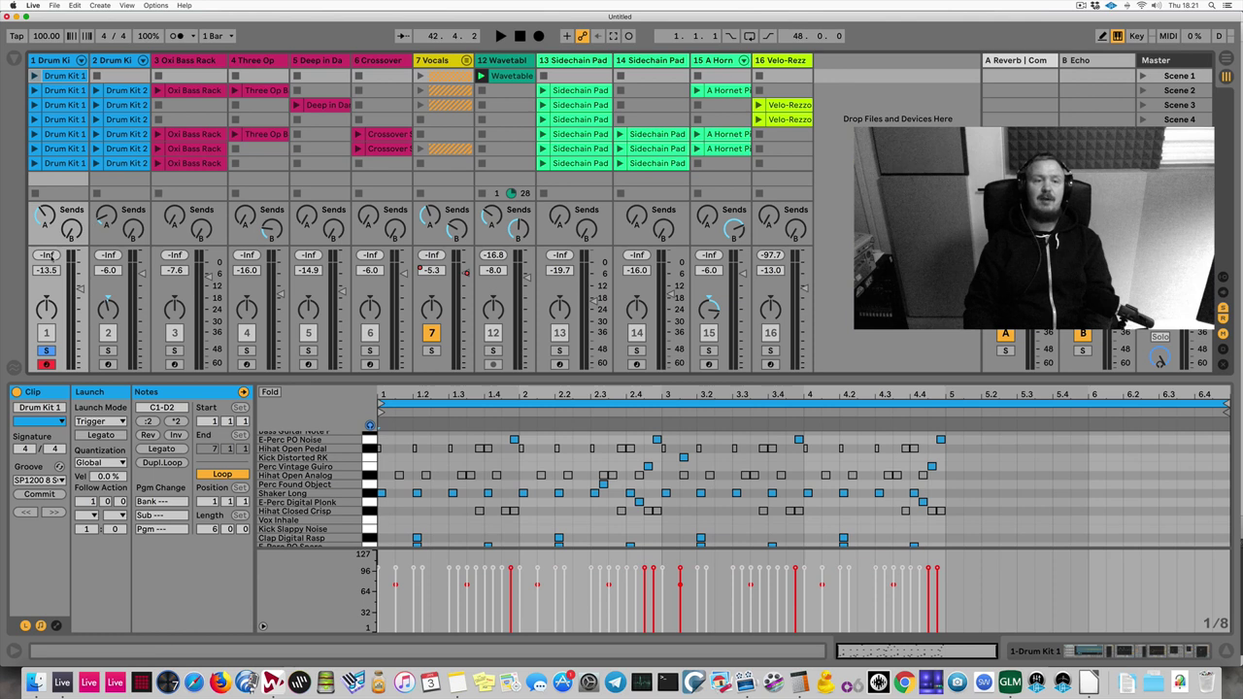
pyautogui.click(46, 351)
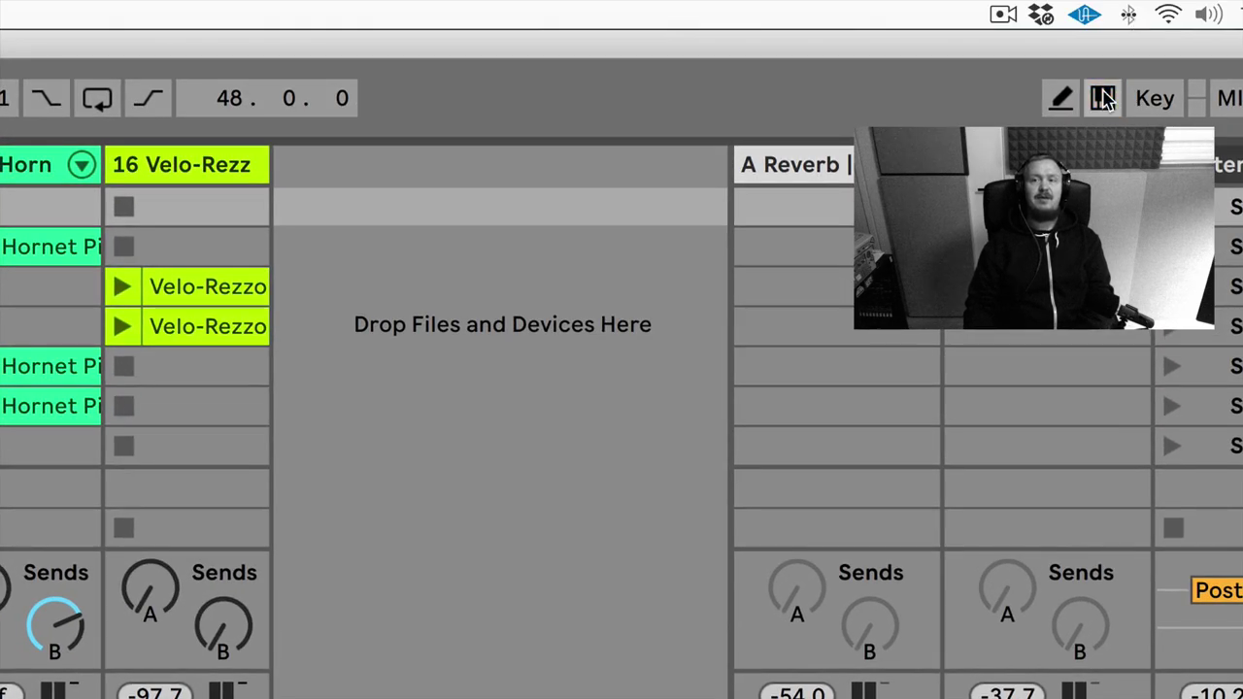
# Step: Turn on the computer MIDI keyboard and toggle the Drum Kit 1 track's record arm, leaving it armed
pyautogui.click(1103, 98)
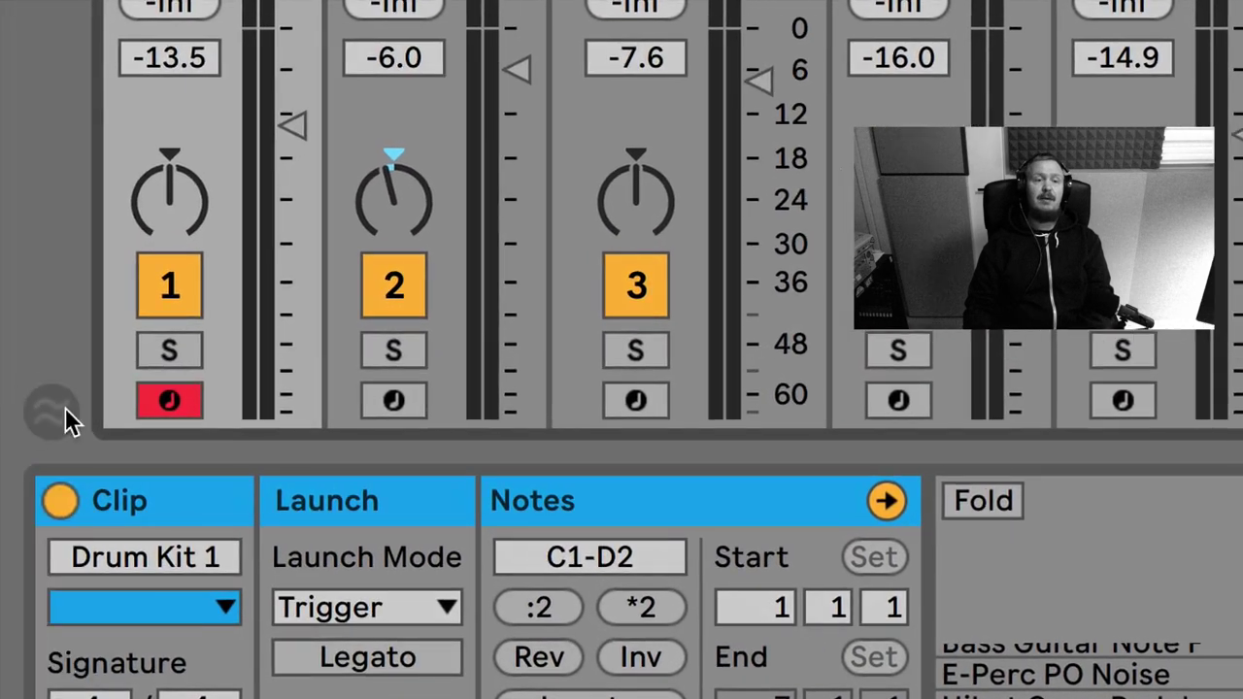
pyautogui.click(64, 378)
pyautogui.click(183, 408)
pyautogui.click(184, 400)
pyautogui.click(183, 400)
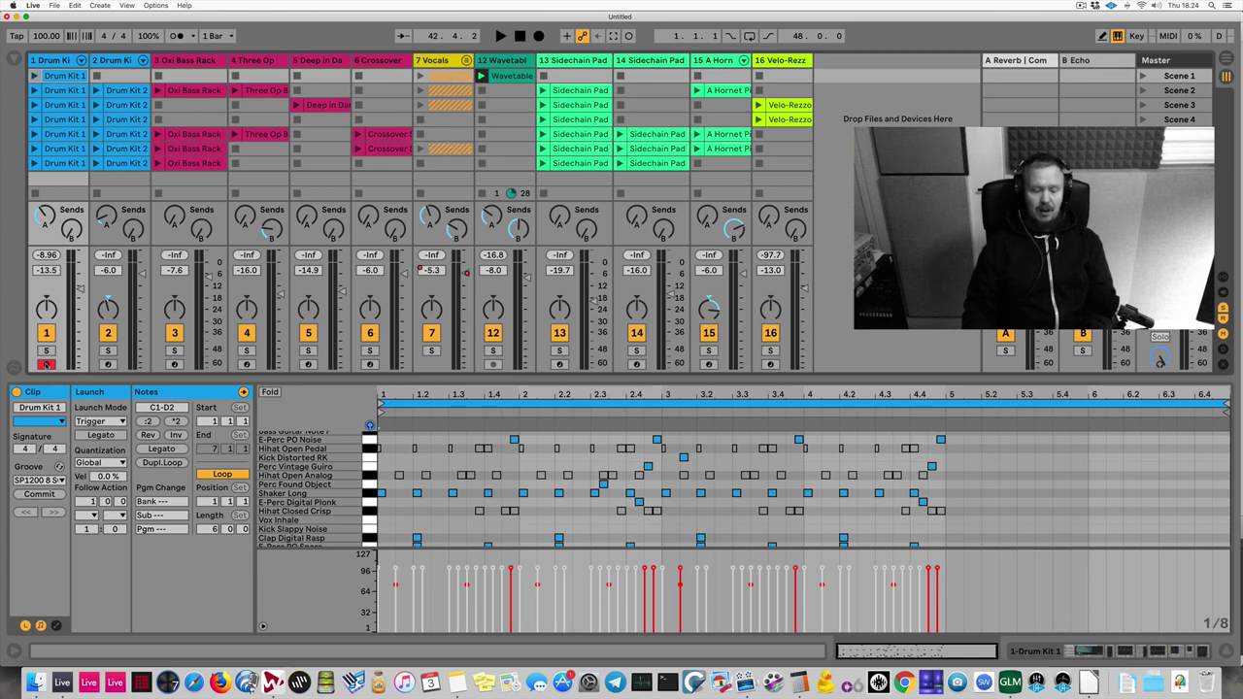
# Step: Shift the computer keyboard's octave range down and up on the Drum Kit 1 track, including C1 to D2 and C2 to D3
pyautogui.press('z')
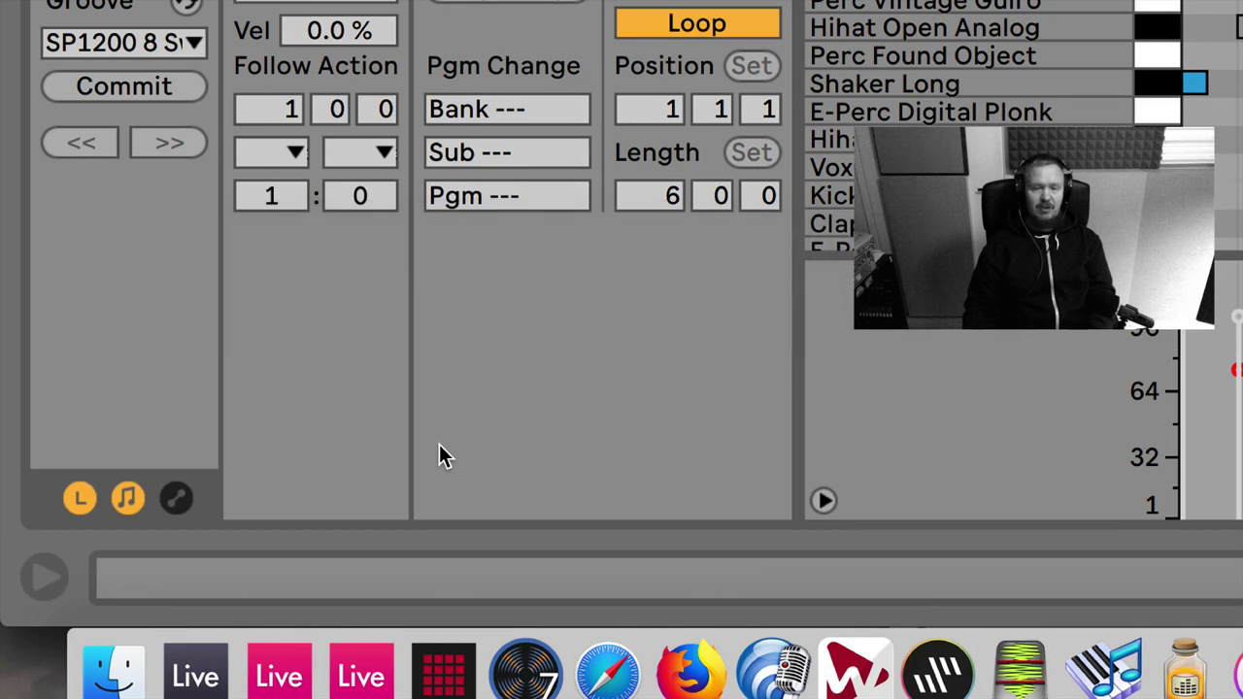
pyautogui.press('z')
pyautogui.press('x')
pyautogui.press('z')
pyautogui.press('x')
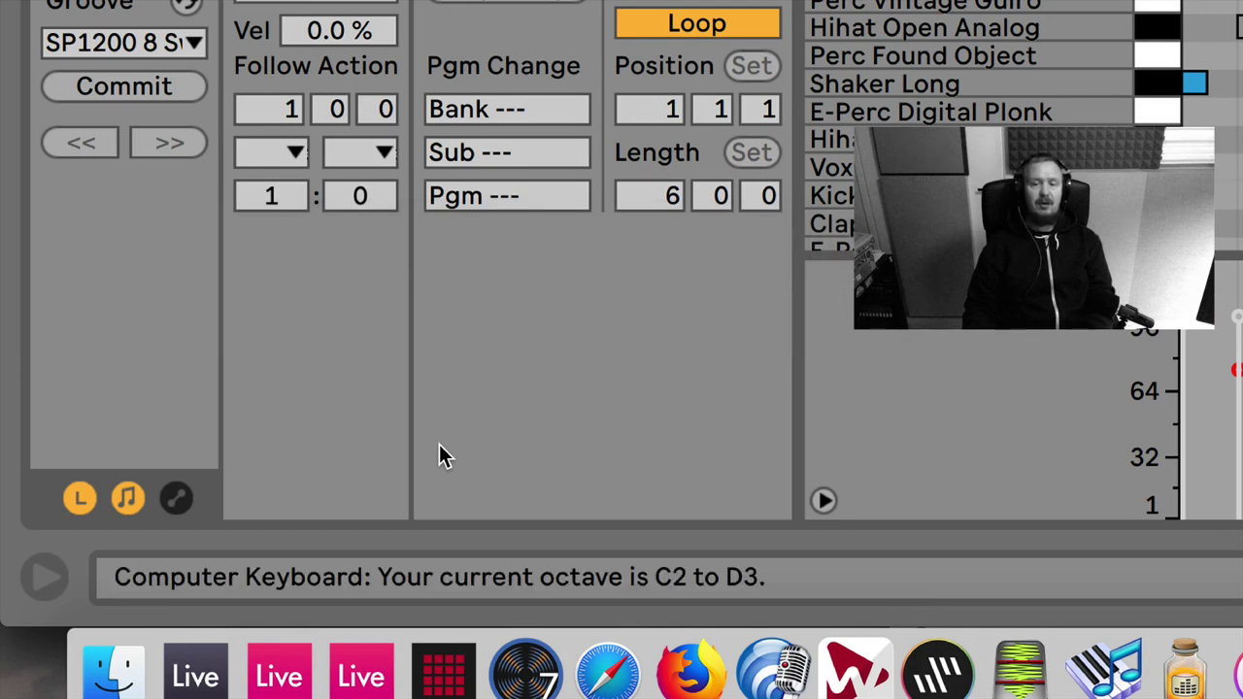
pyautogui.press('z')
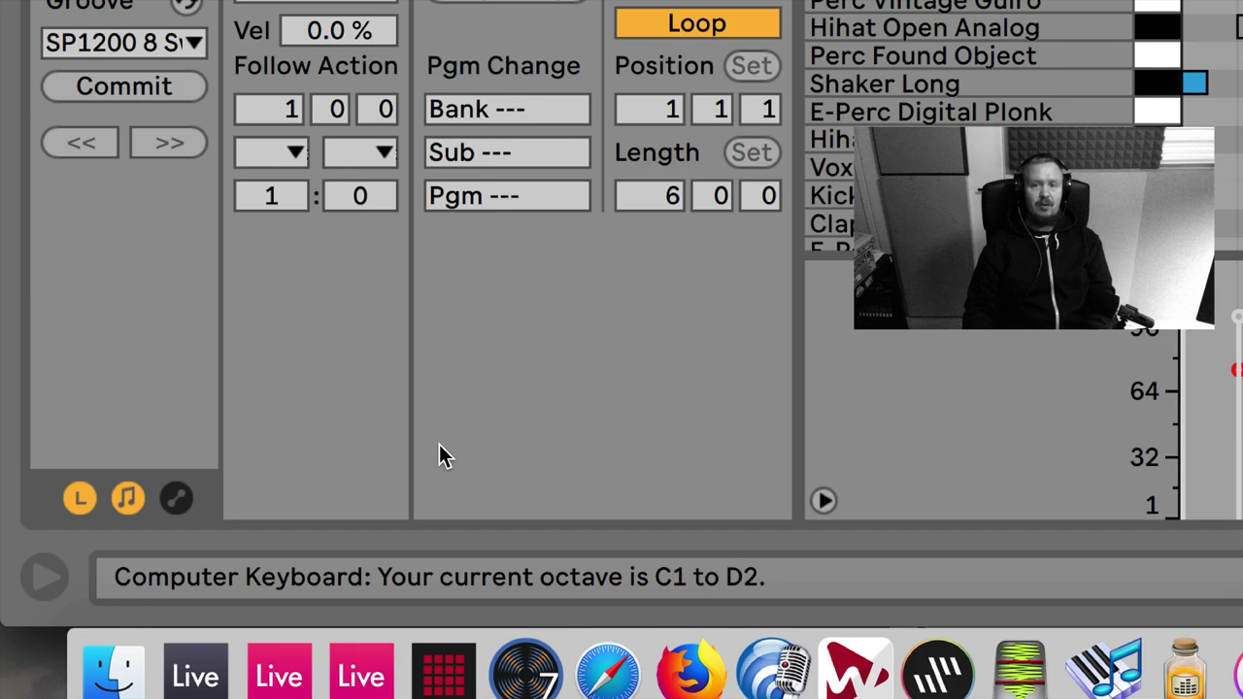
pyautogui.press('x')
pyautogui.press('x')
pyautogui.press('x')
pyautogui.press('z')
pyautogui.press('z')
pyautogui.press('z')
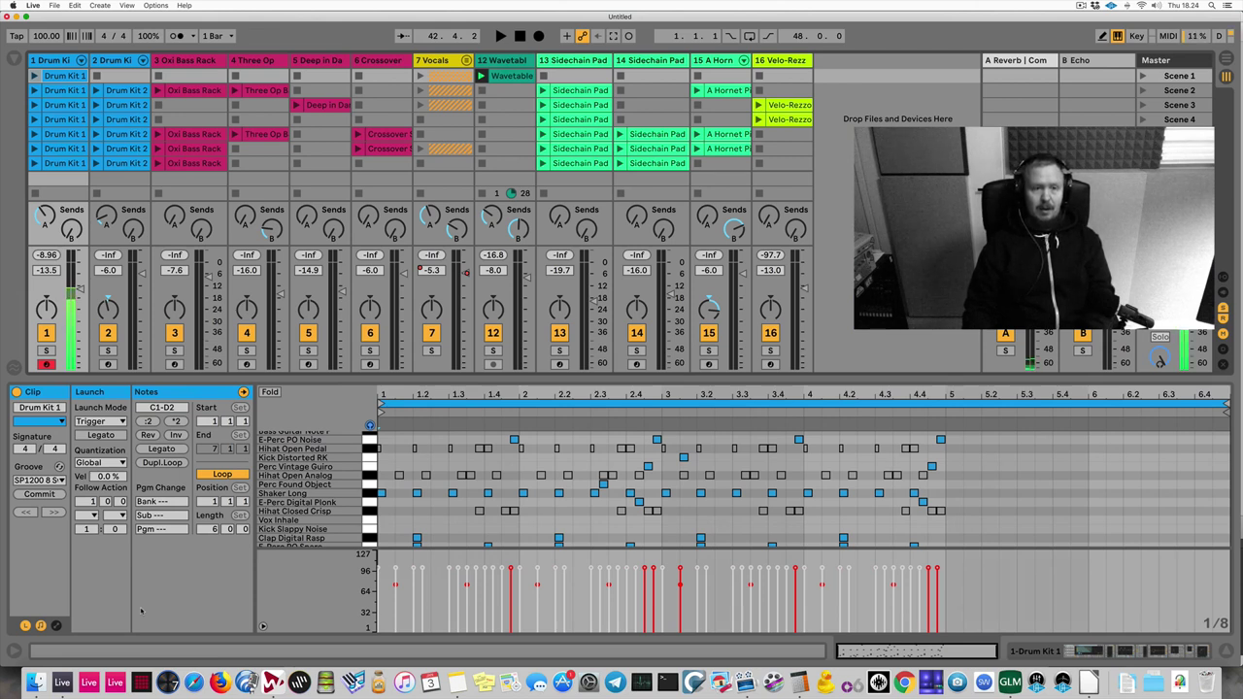
pyautogui.press('z')
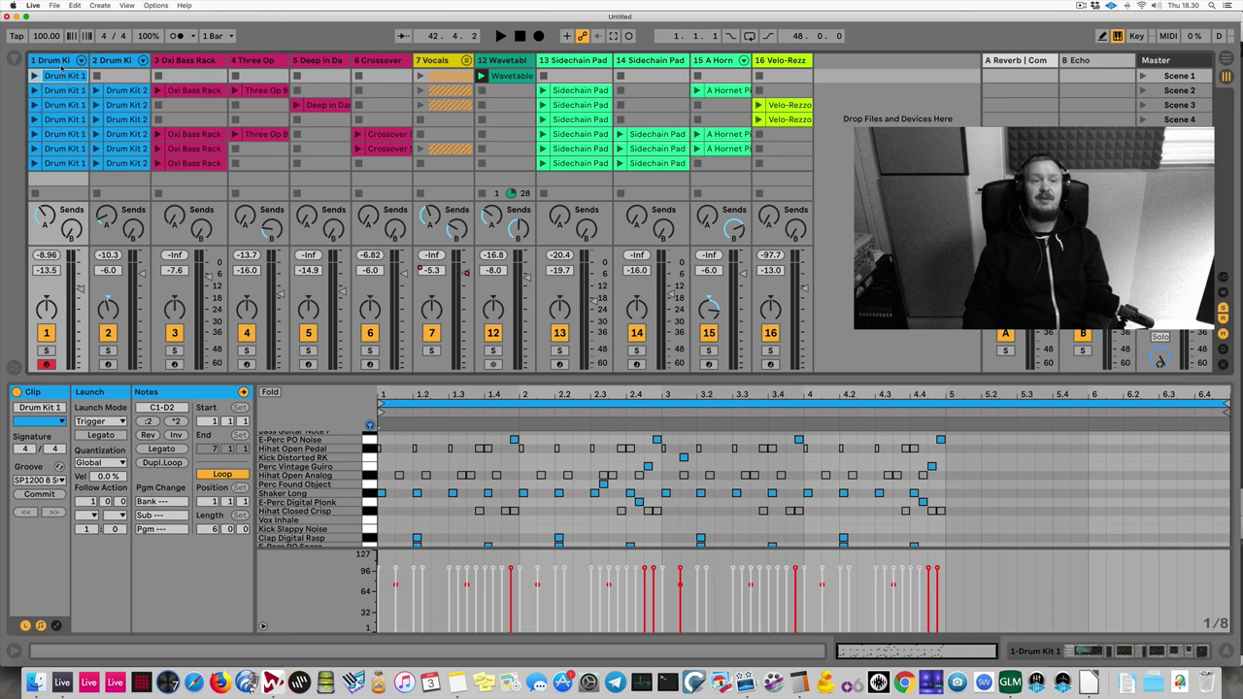
# Step: Select the first Sidechain Pad track and step the computer keyboard's velocity down and up, including a velocity of 100
pyautogui.click(59, 60)
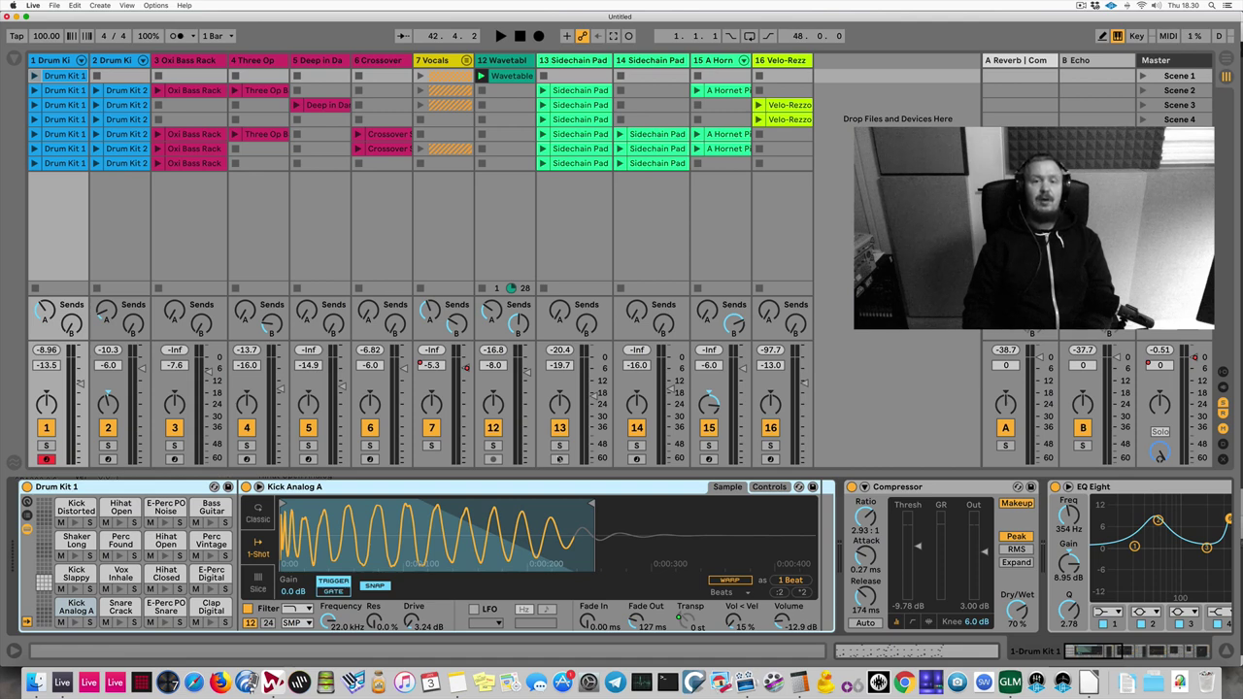
pyautogui.click(549, 185)
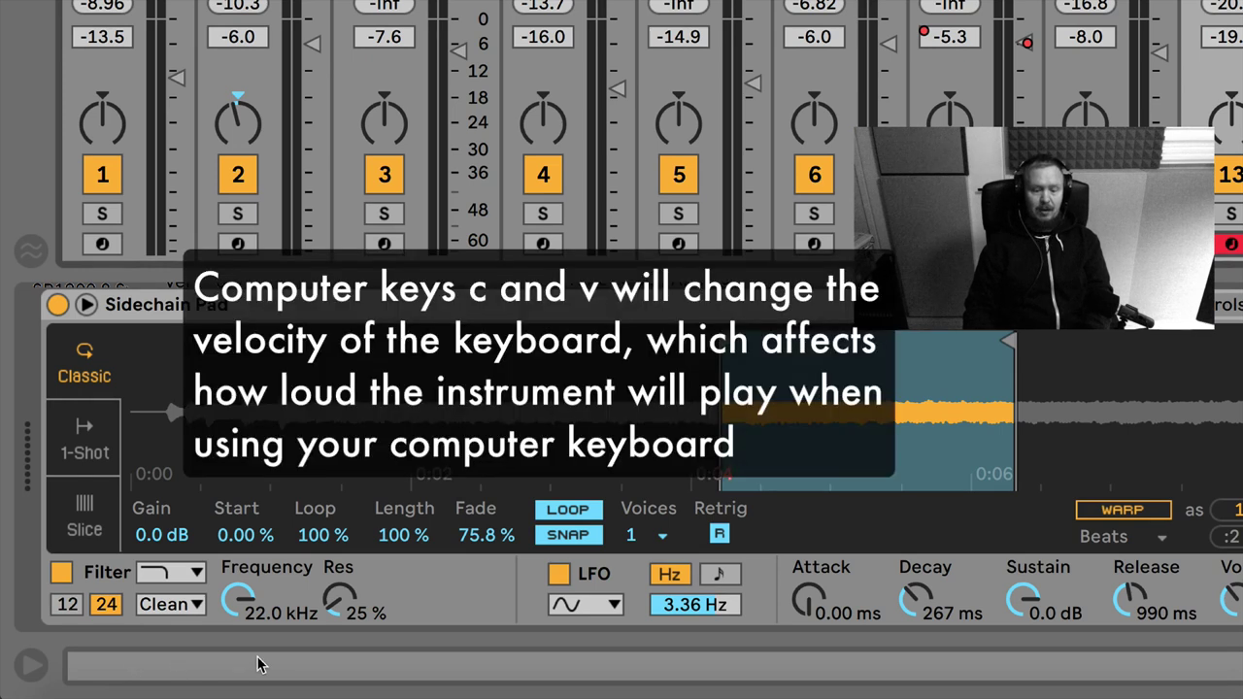
pyautogui.press('v')
pyautogui.press('v')
pyautogui.press('c')
pyautogui.press('c')
pyautogui.press('c')
pyautogui.press('v')
pyautogui.press('v')
pyautogui.press('v')
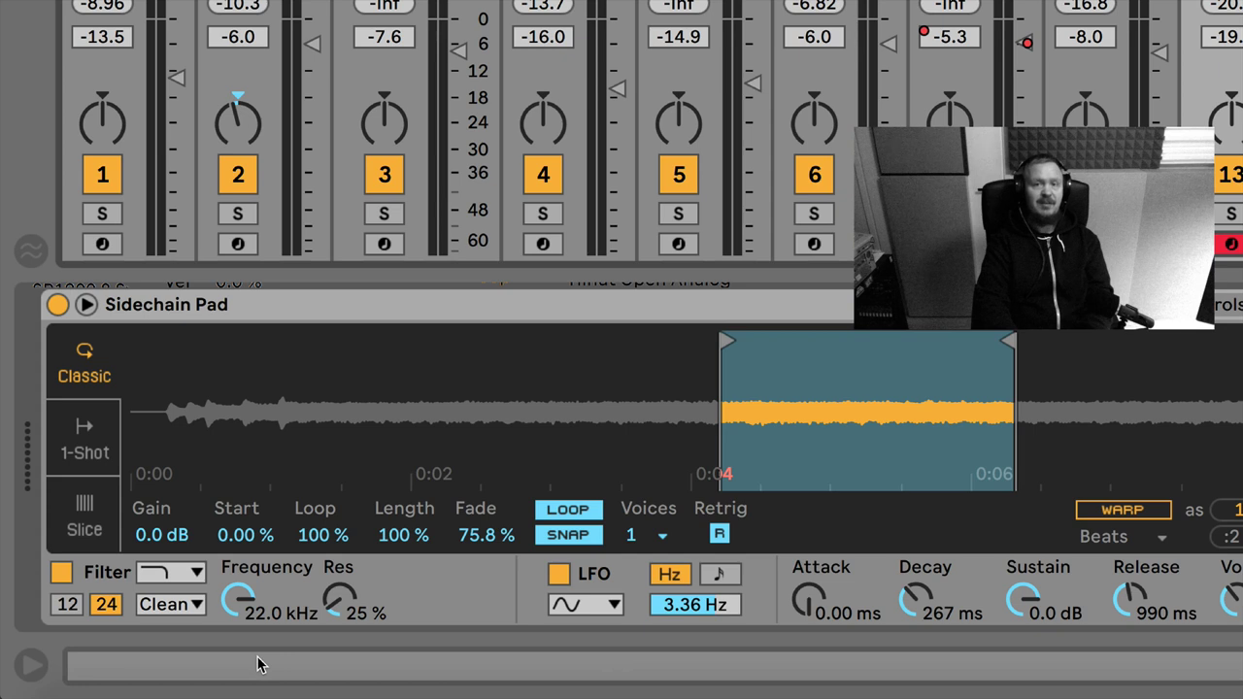
pyautogui.press('c')
pyautogui.press('c')
pyautogui.press('c')
pyautogui.press('c')
pyautogui.press('v')
pyautogui.press('v')
pyautogui.press('v')
pyautogui.press('v')
pyautogui.press('v')
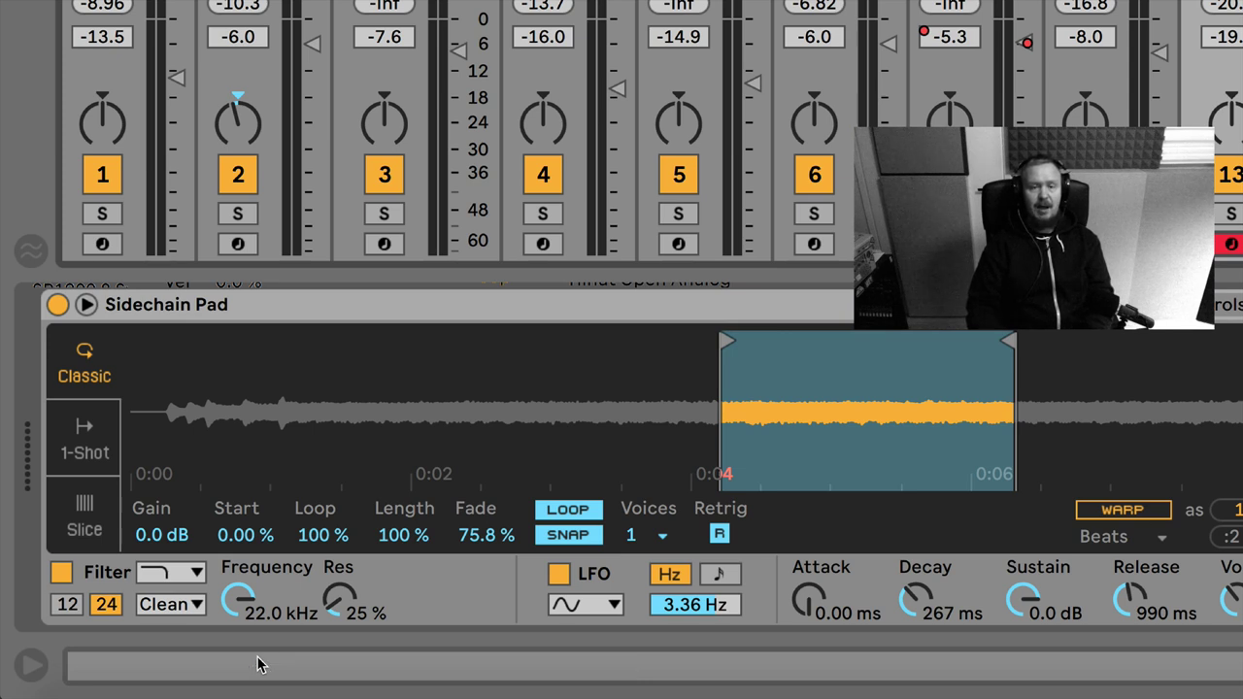
pyautogui.press('v')
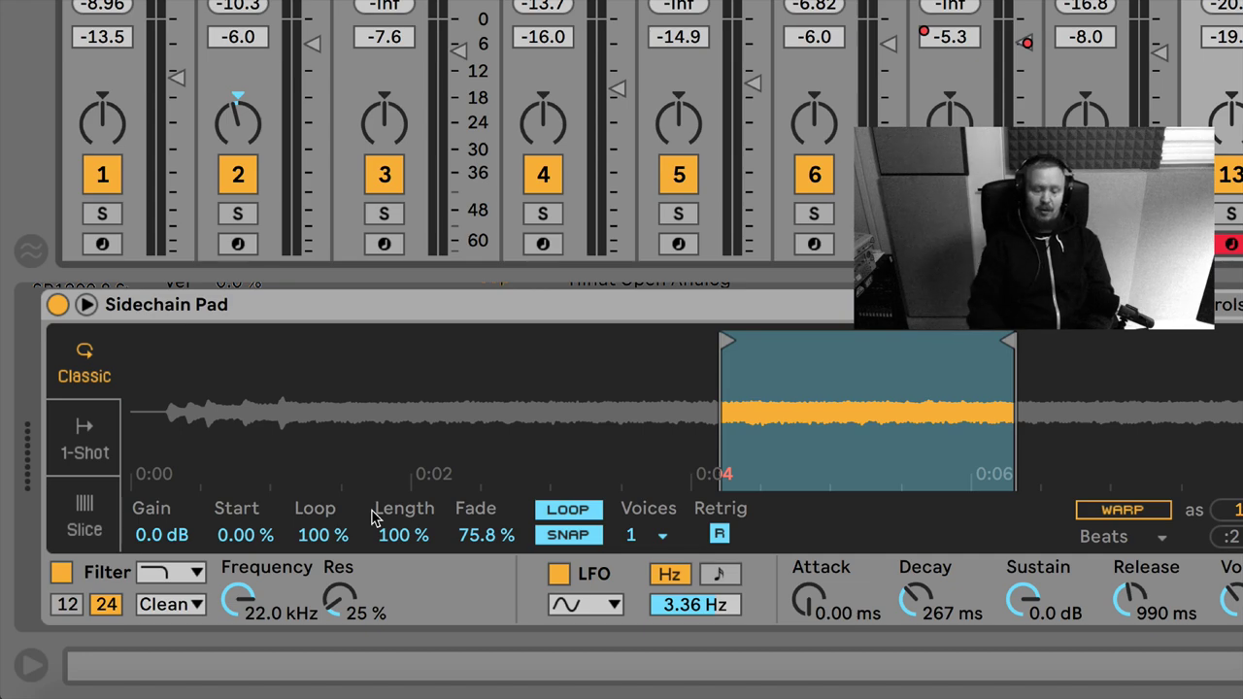
pyautogui.press('v')
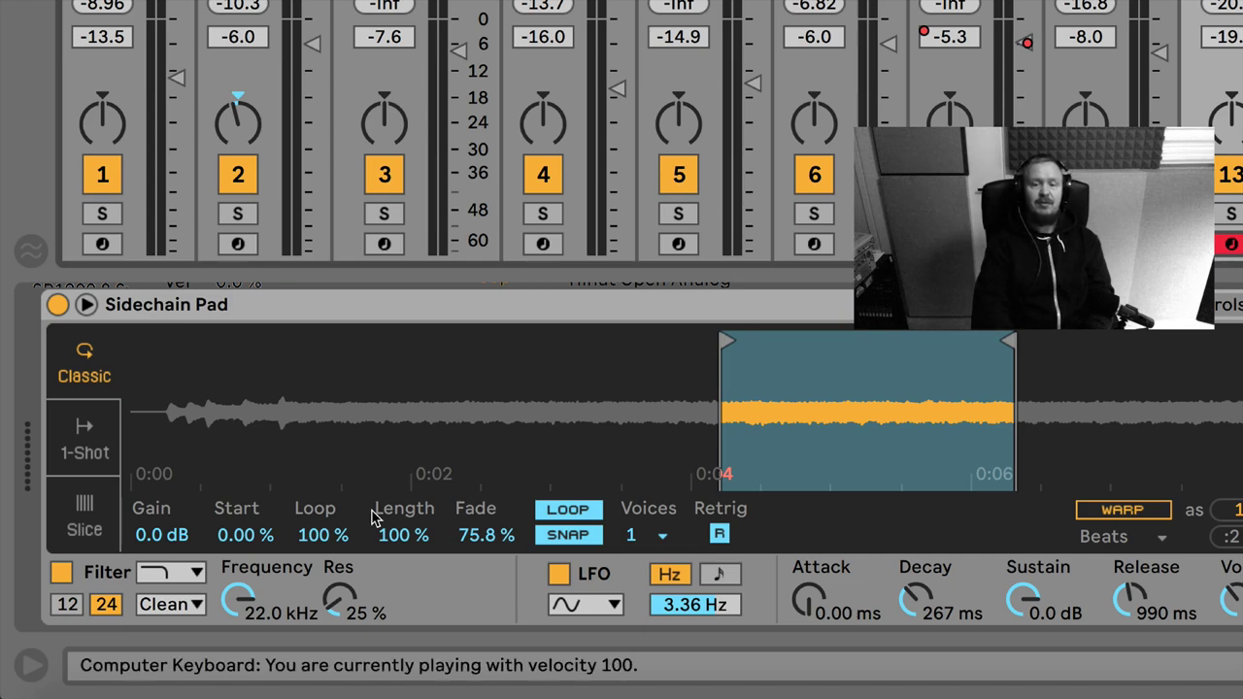
pyautogui.press('v')
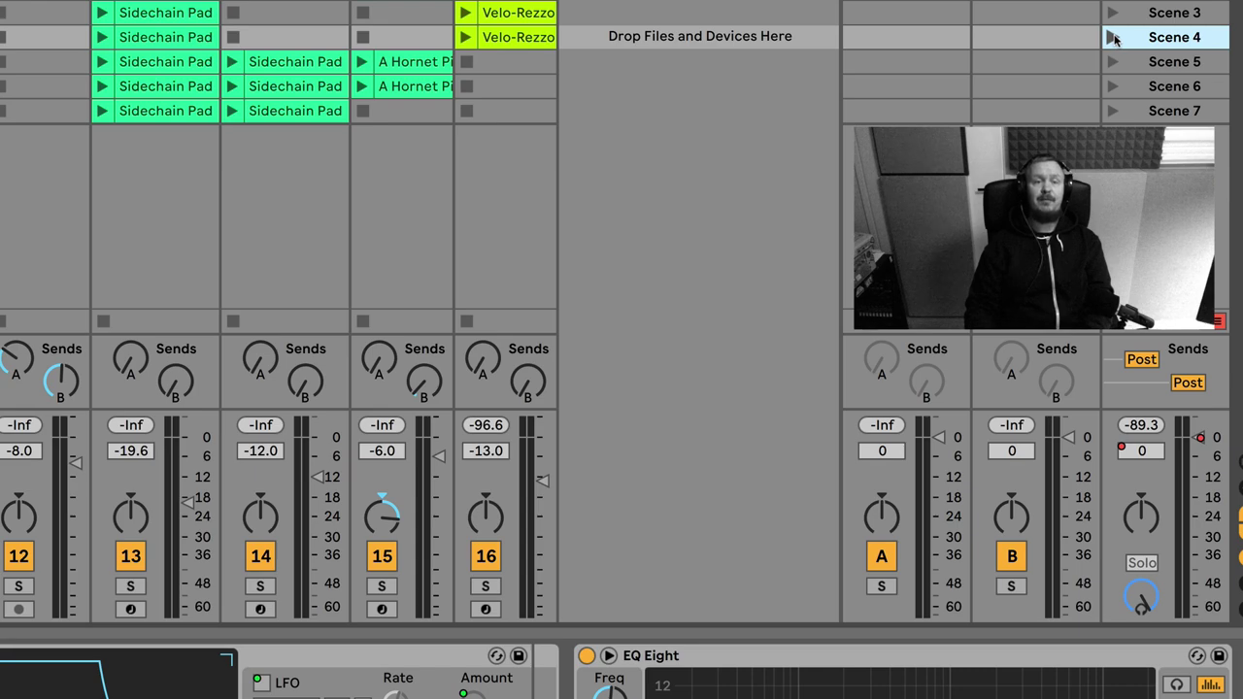
# Step: Launch Scene 4 and arm the Three Op Bass track to play it from the computer keyboard
pyautogui.click(1114, 37)
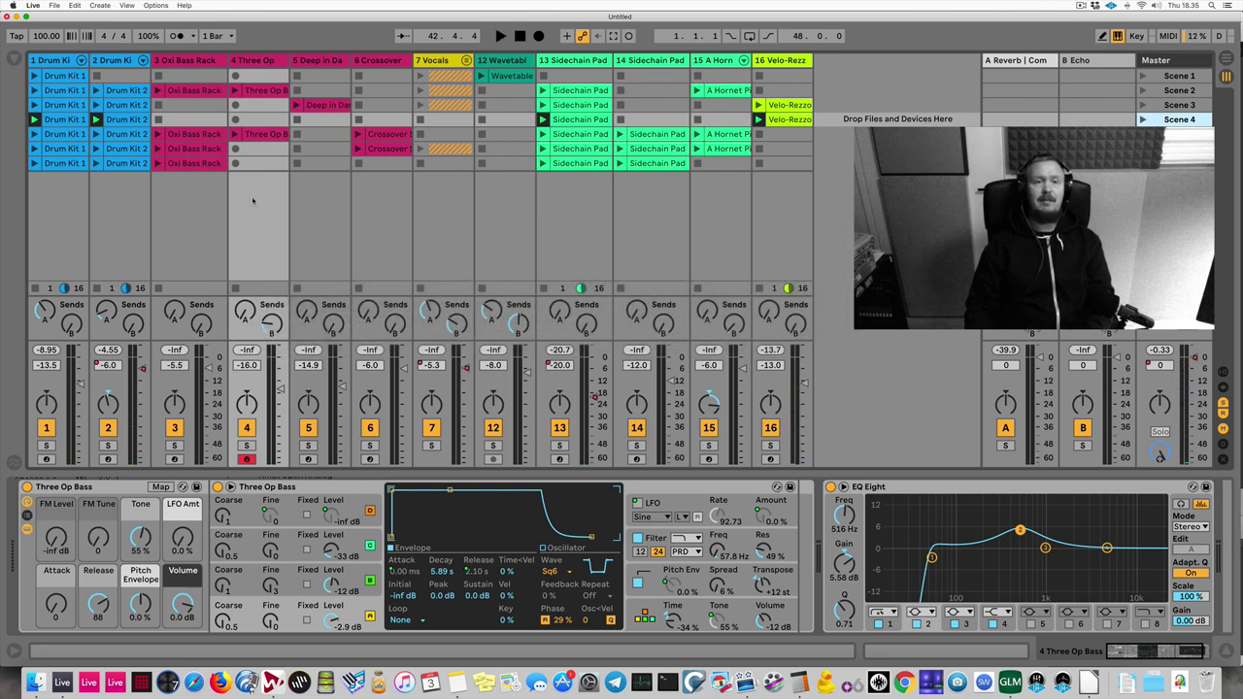
pyautogui.click(255, 63)
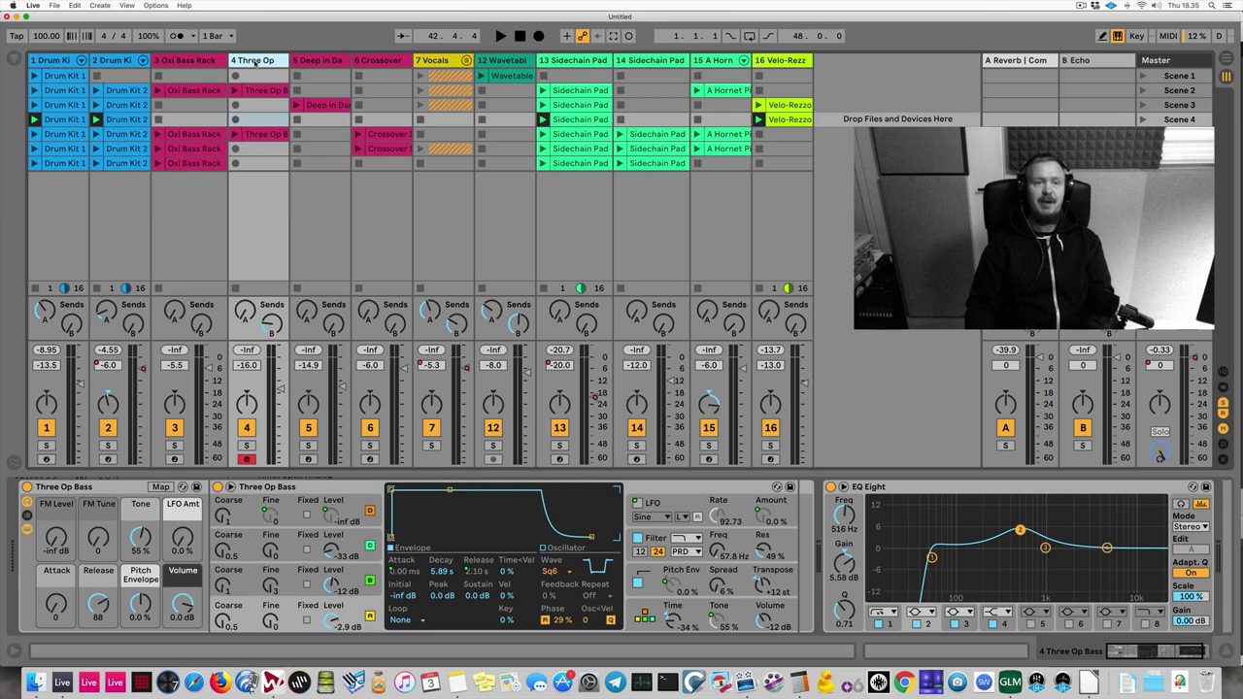
pyautogui.click(246, 459)
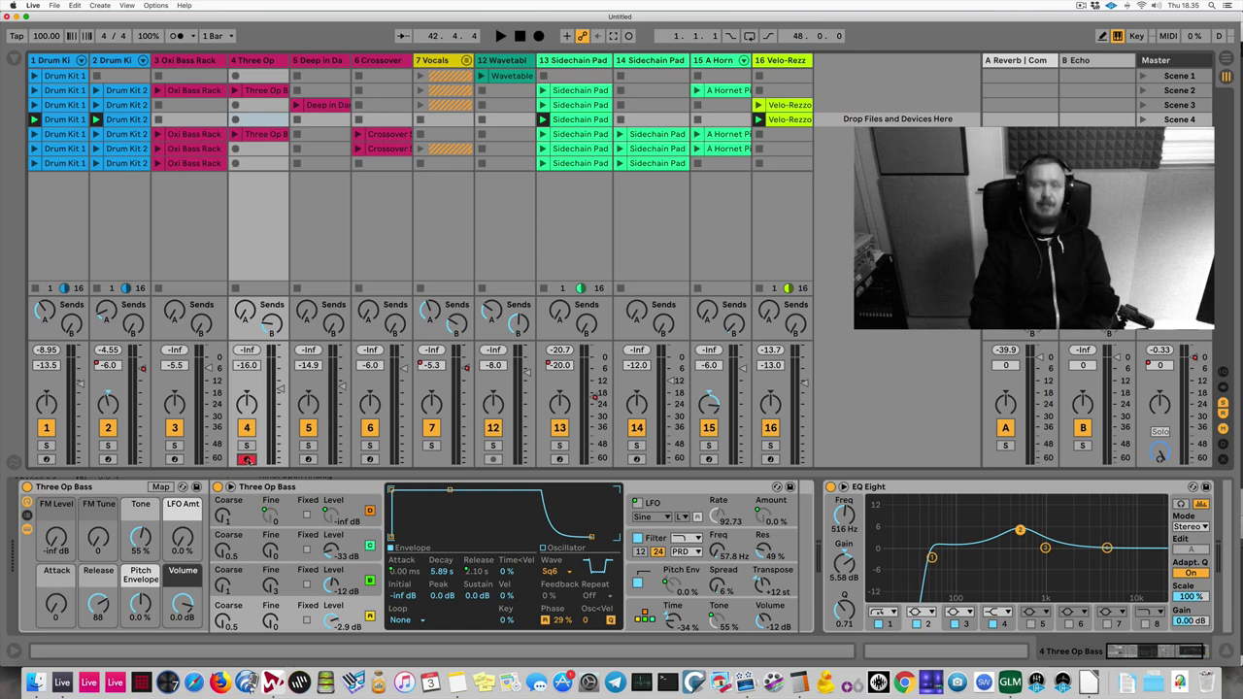
pyautogui.press('a')
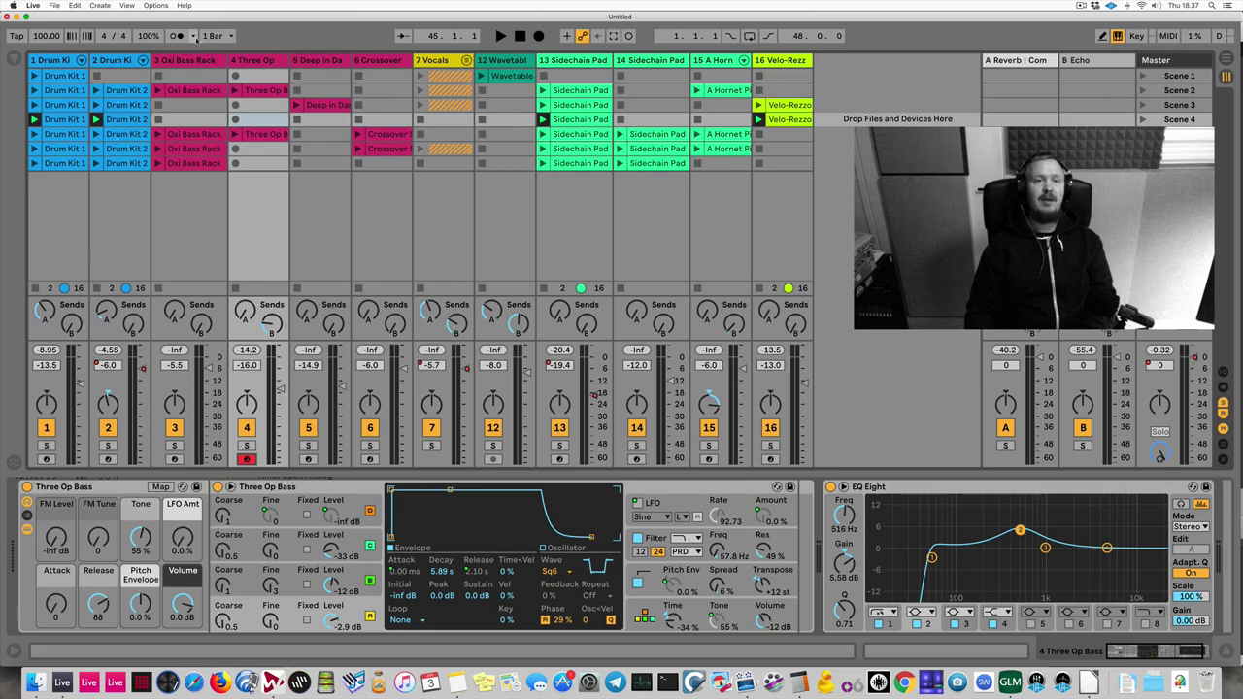
# Step: Set the metronome count-in to 1 bar and record a four-bar clip in the Three Op Bass track's Scene 4 slot
pyautogui.click(193, 36)
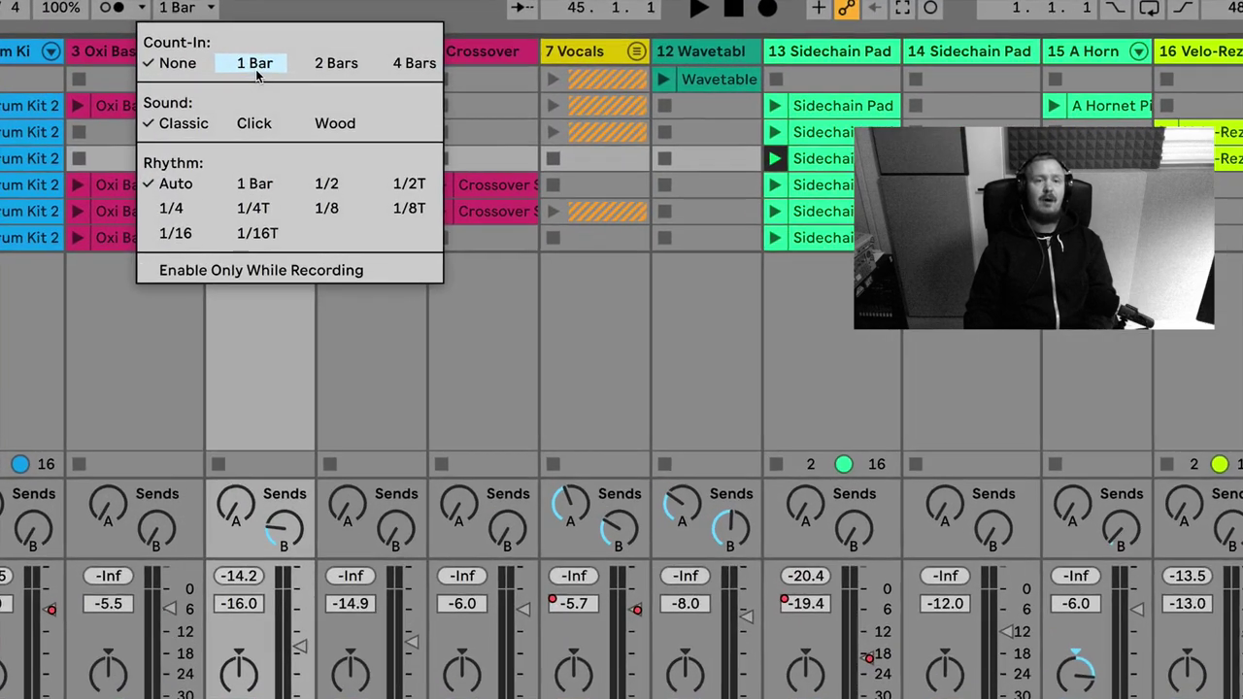
pyautogui.click(258, 67)
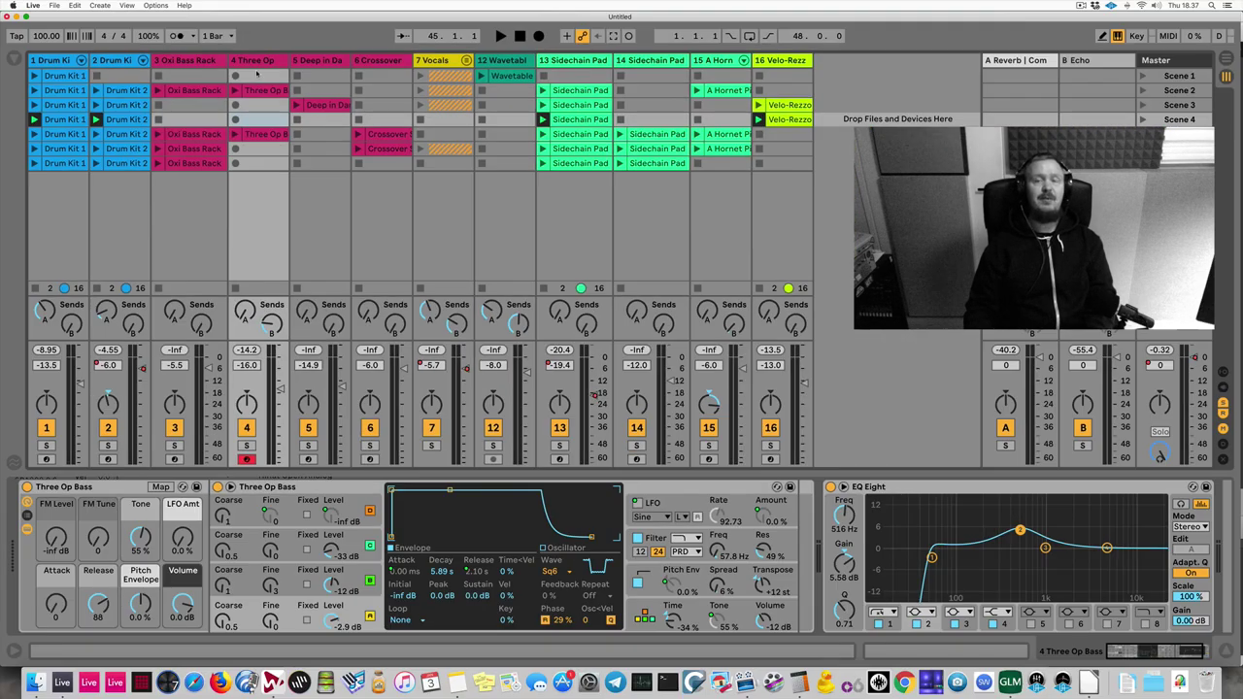
pyautogui.click(235, 118)
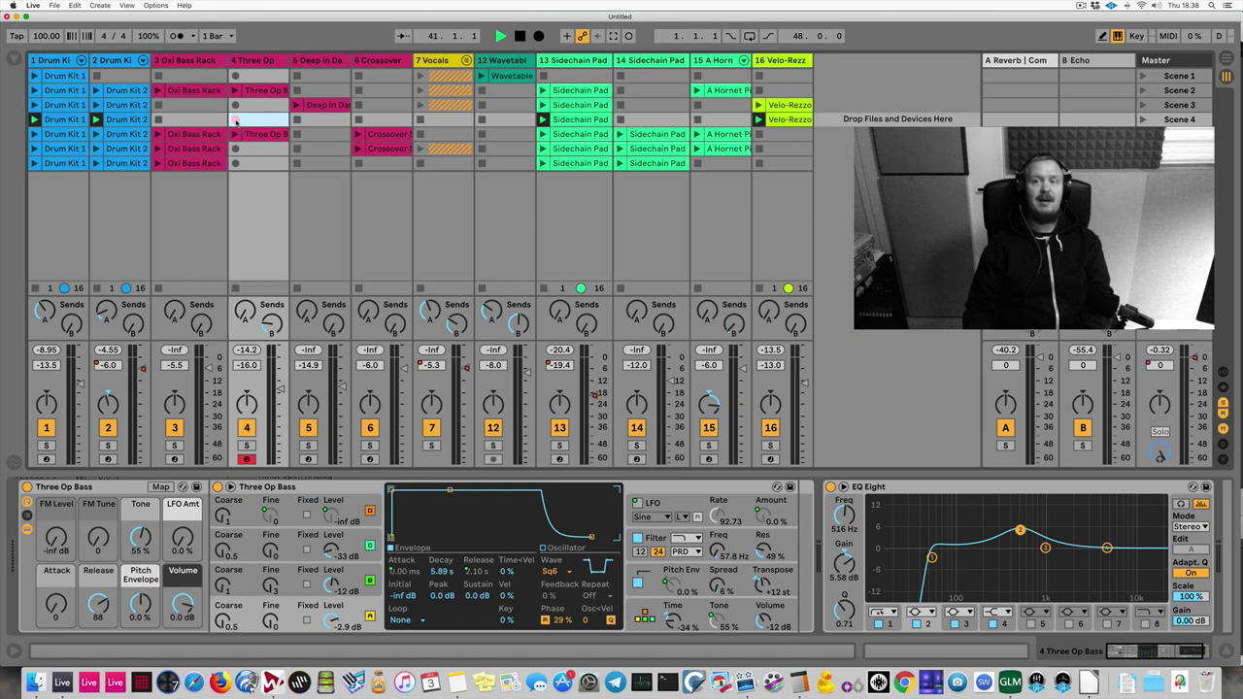
pyautogui.click(235, 120)
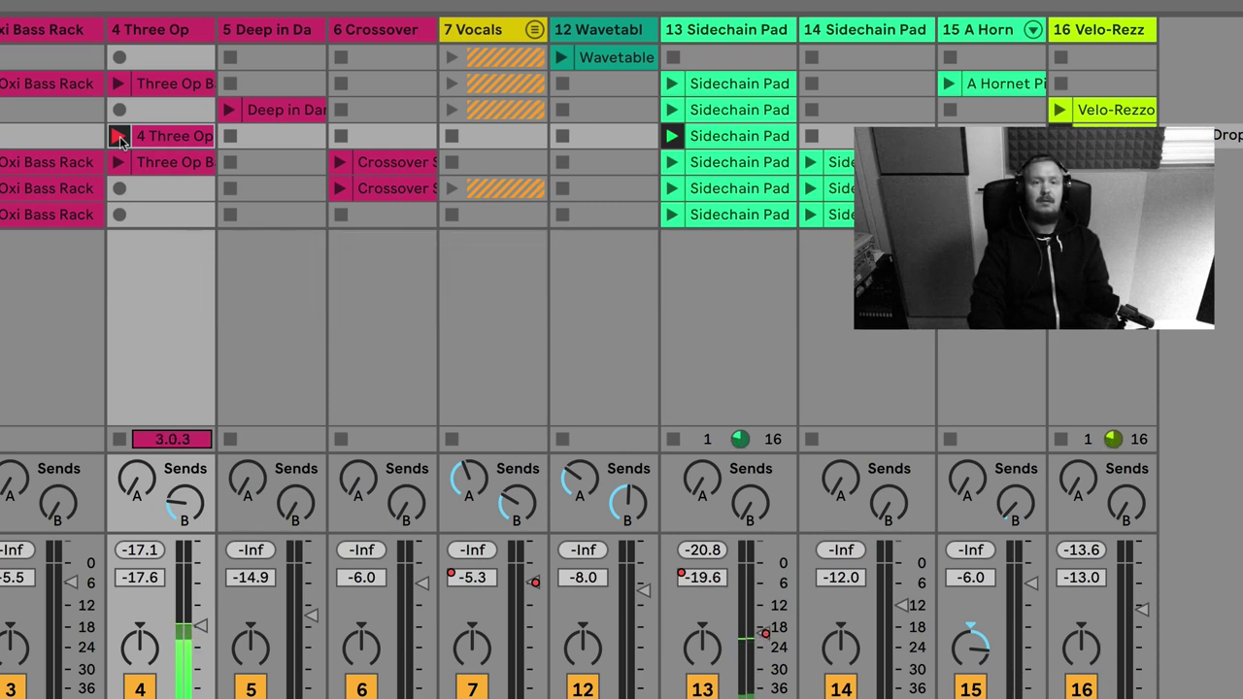
pyautogui.click(119, 139)
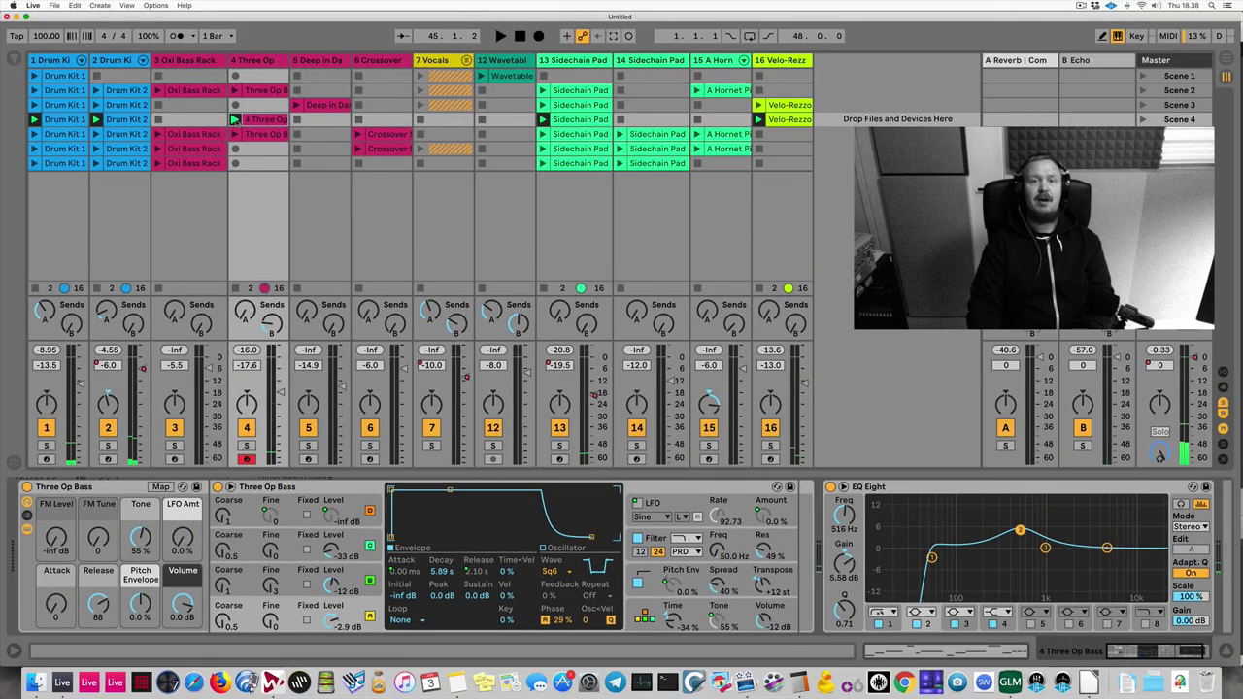
# Step: Colour the recorded Three Op Bass clip orange and open its notes in an enlarged note editor
pyautogui.rightClick(254, 119)
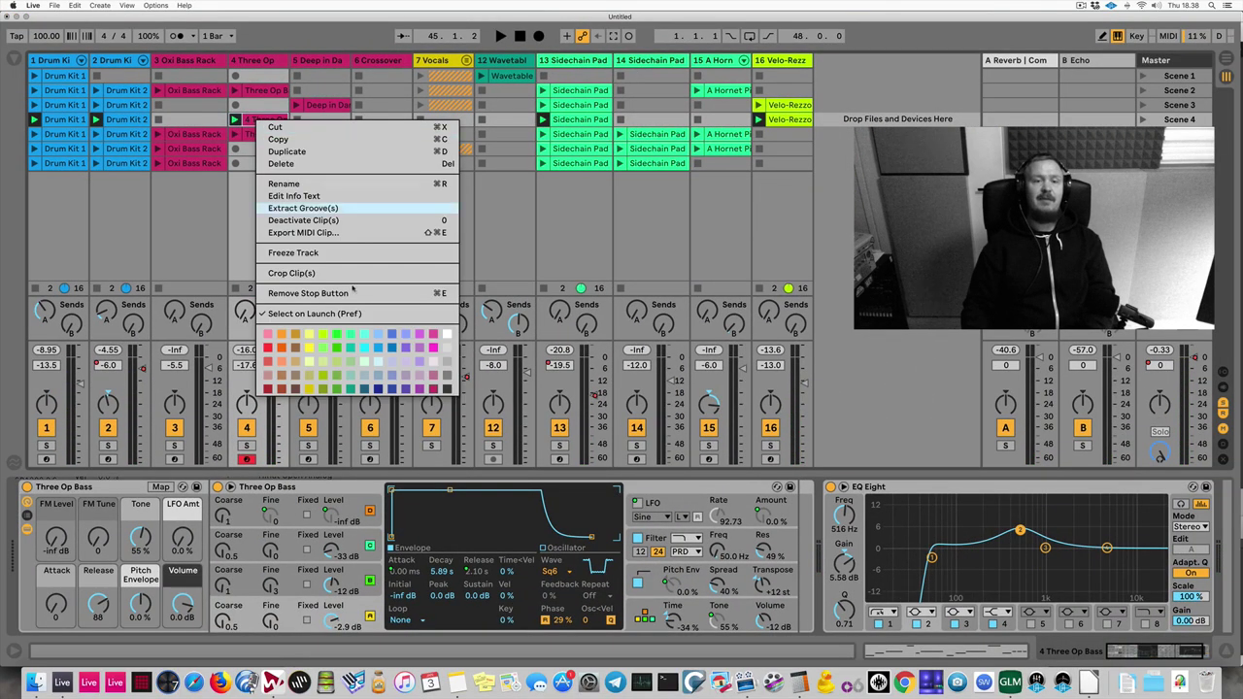
pyautogui.click(282, 348)
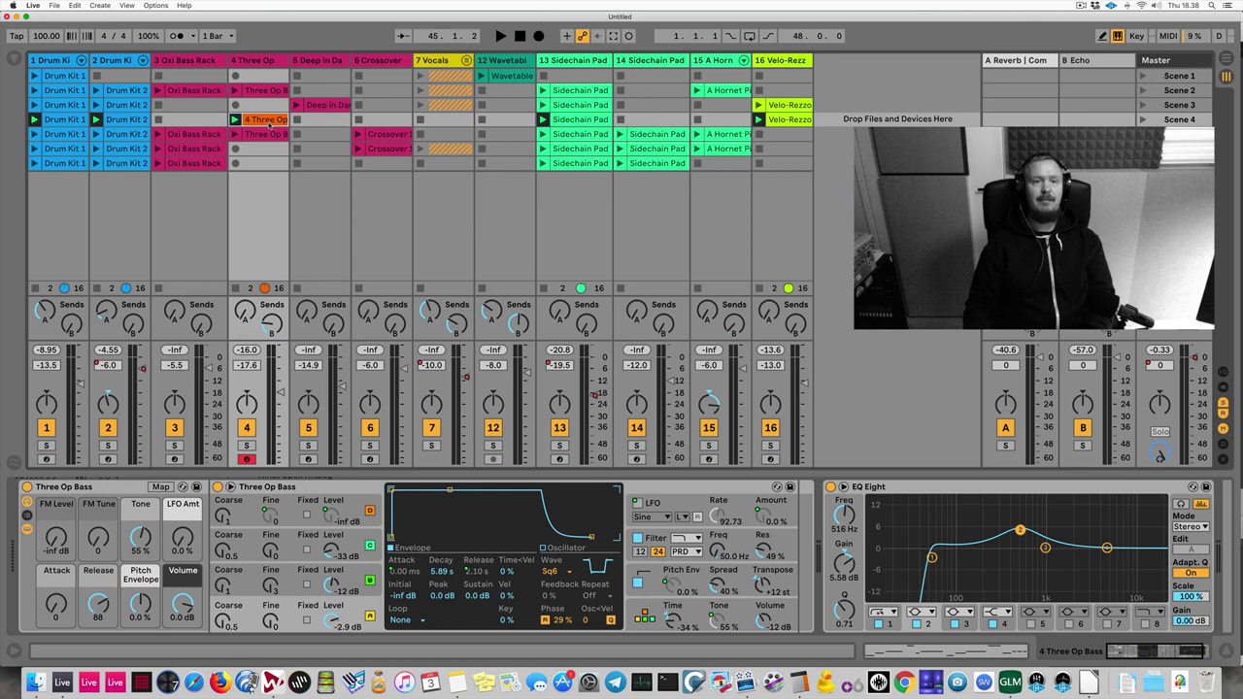
pyautogui.doubleClick(269, 123)
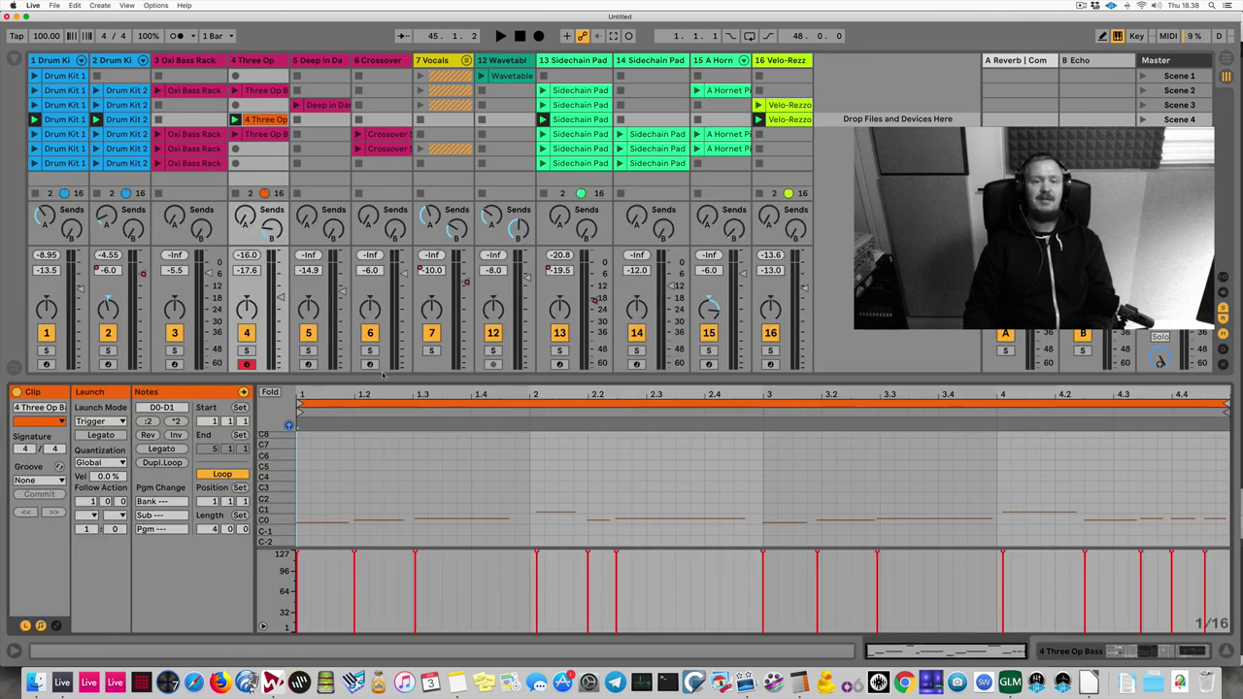
pyautogui.moveTo(379, 374); pyautogui.dragTo(372, 316)
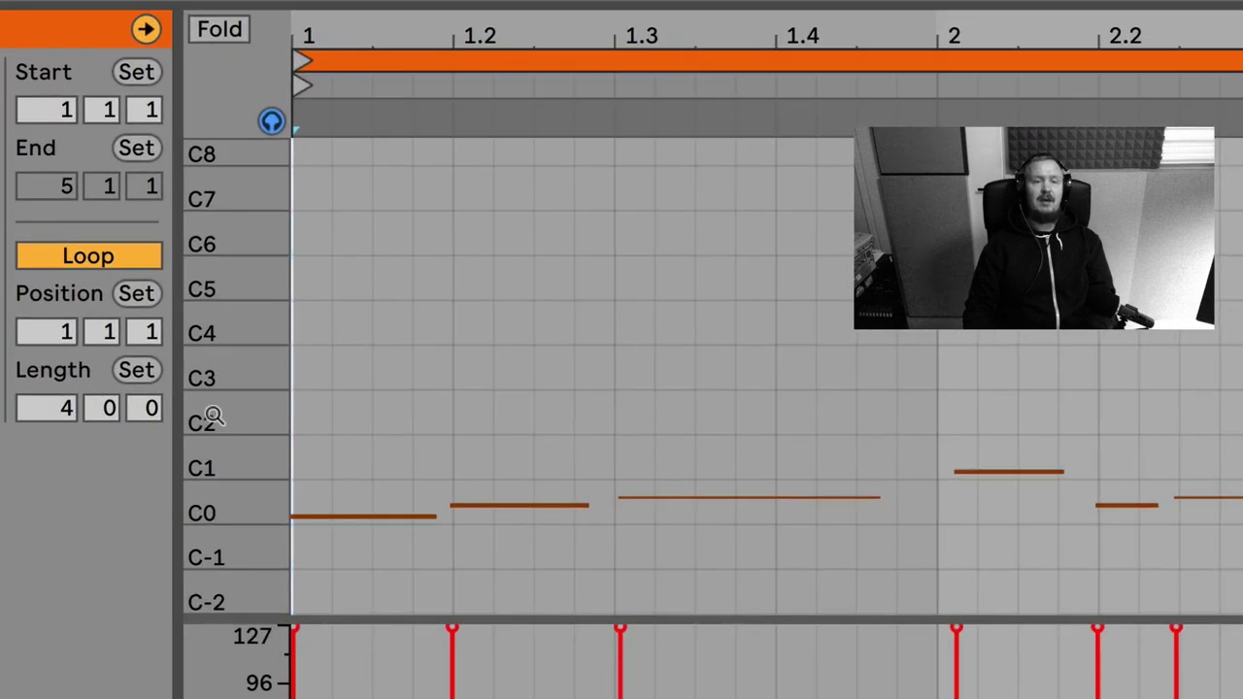
pyautogui.moveTo(214, 416); pyautogui.dragTo(214, 459)
pyautogui.scroll(-5, 691, 426)
pyautogui.scroll(2, 691, 426)
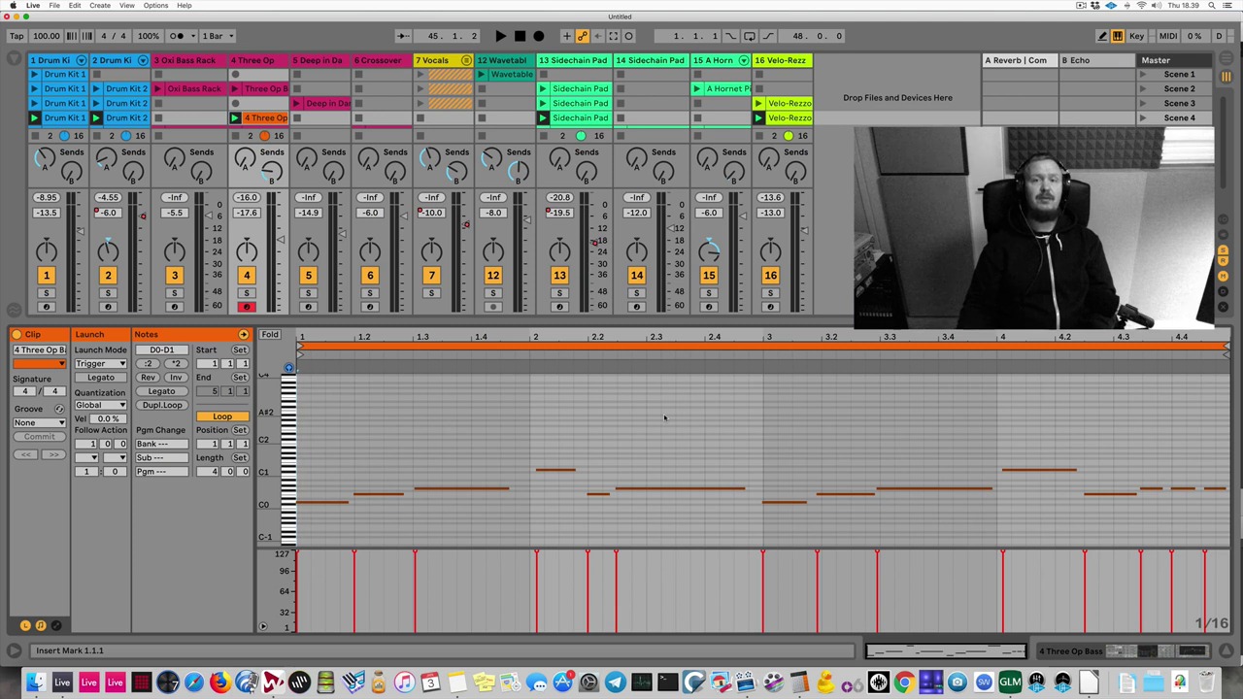
# Step: Select all the recorded notes in the orange Three Op Bass clip and delete them
pyautogui.click(664, 418)
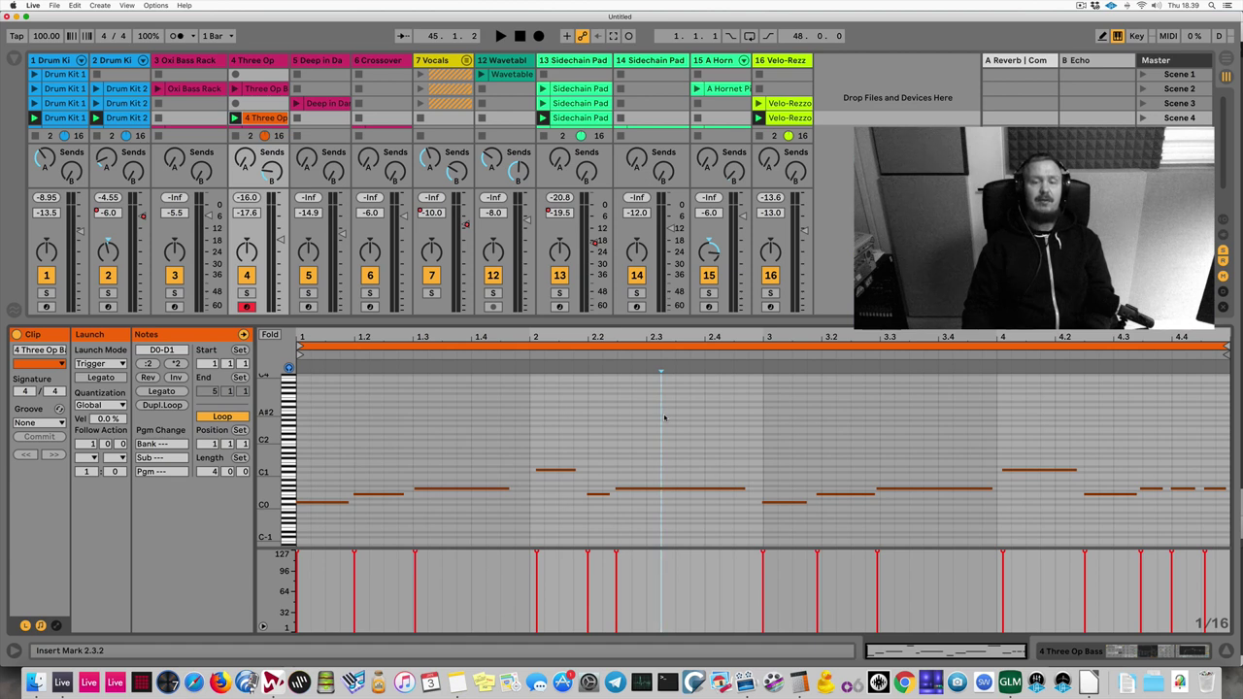
pyautogui.click(420, 424)
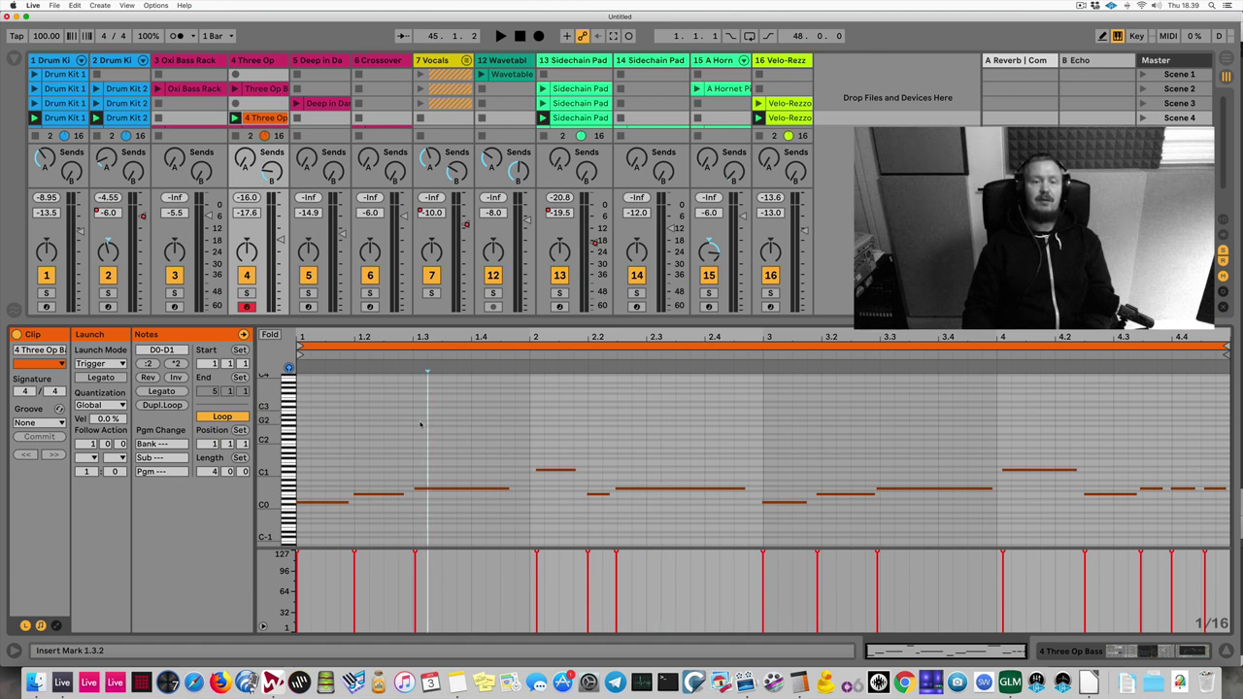
pyautogui.press('super+a')
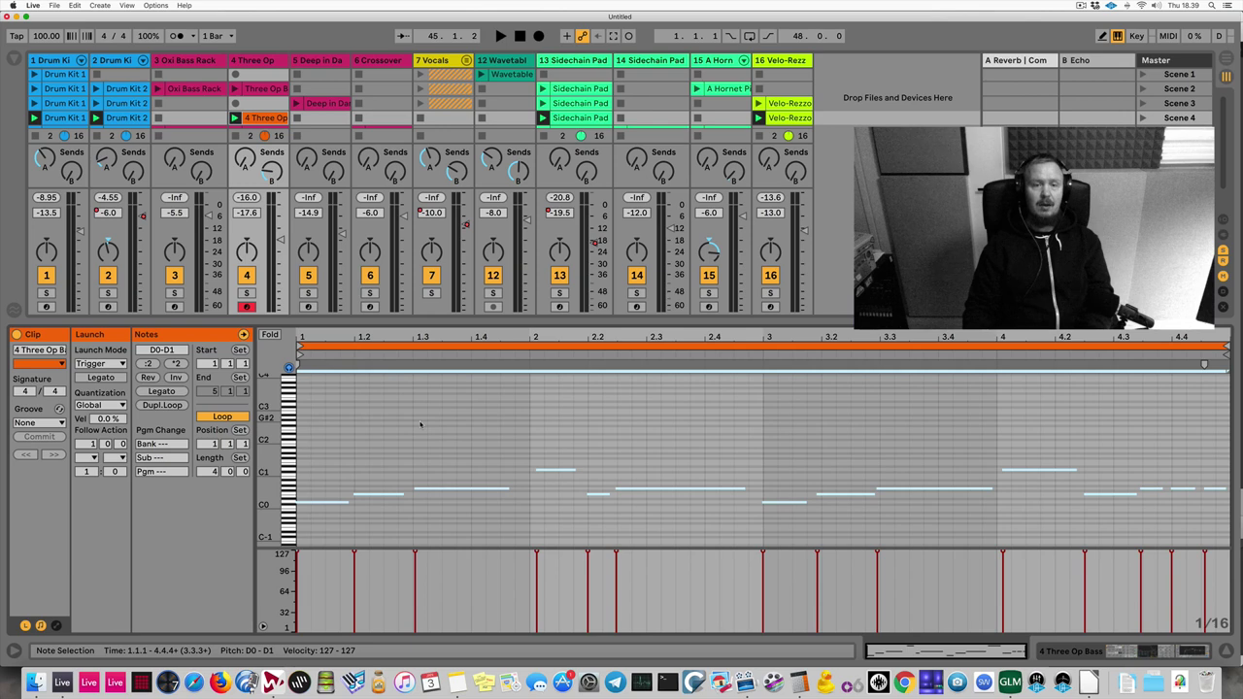
pyautogui.click(421, 425)
pyautogui.press('super+a')
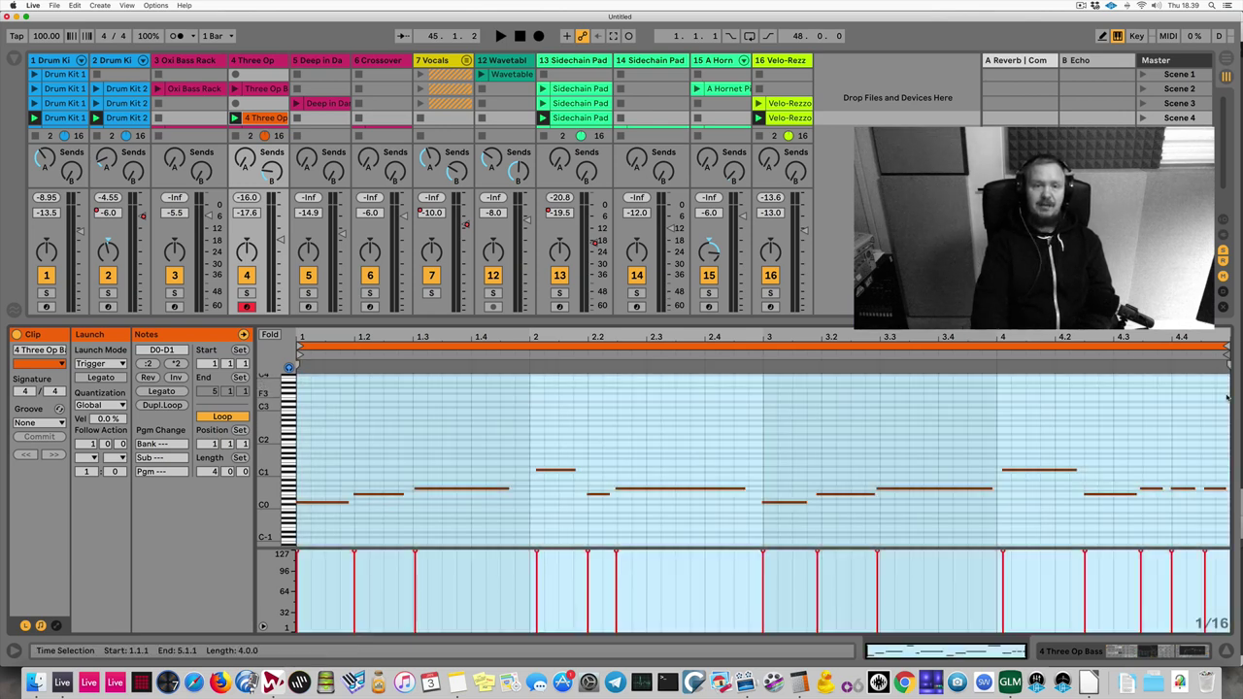
pyautogui.press('BackSpace')
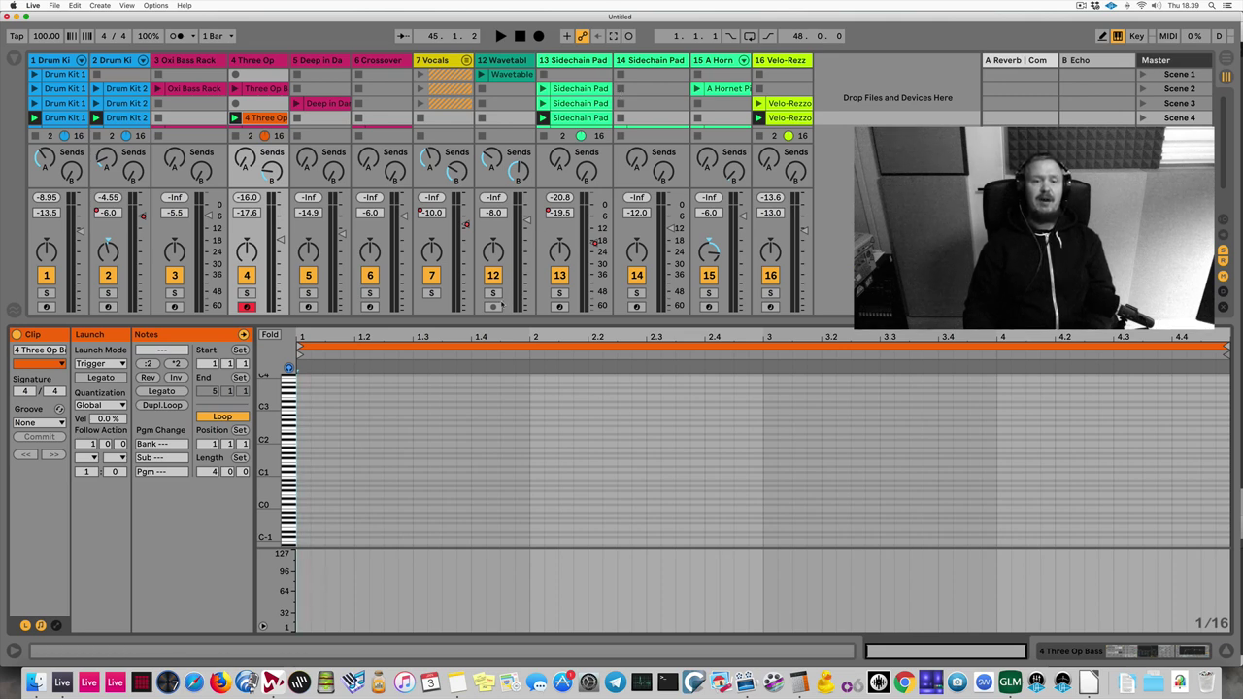
# Step: Read the help description of the Session Record button and review the Record, Warp and Launch preferences
pyautogui.moveTo(494, 319); pyautogui.dragTo(493, 338)
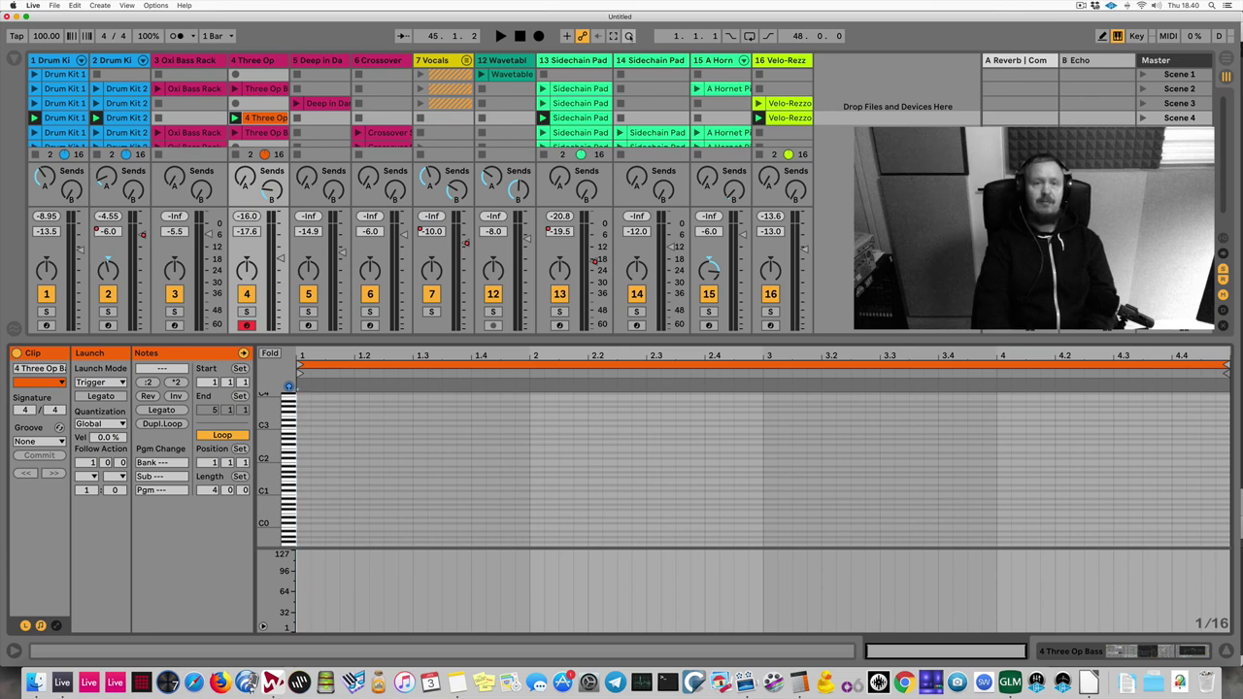
pyautogui.hotkey('shift', '?')
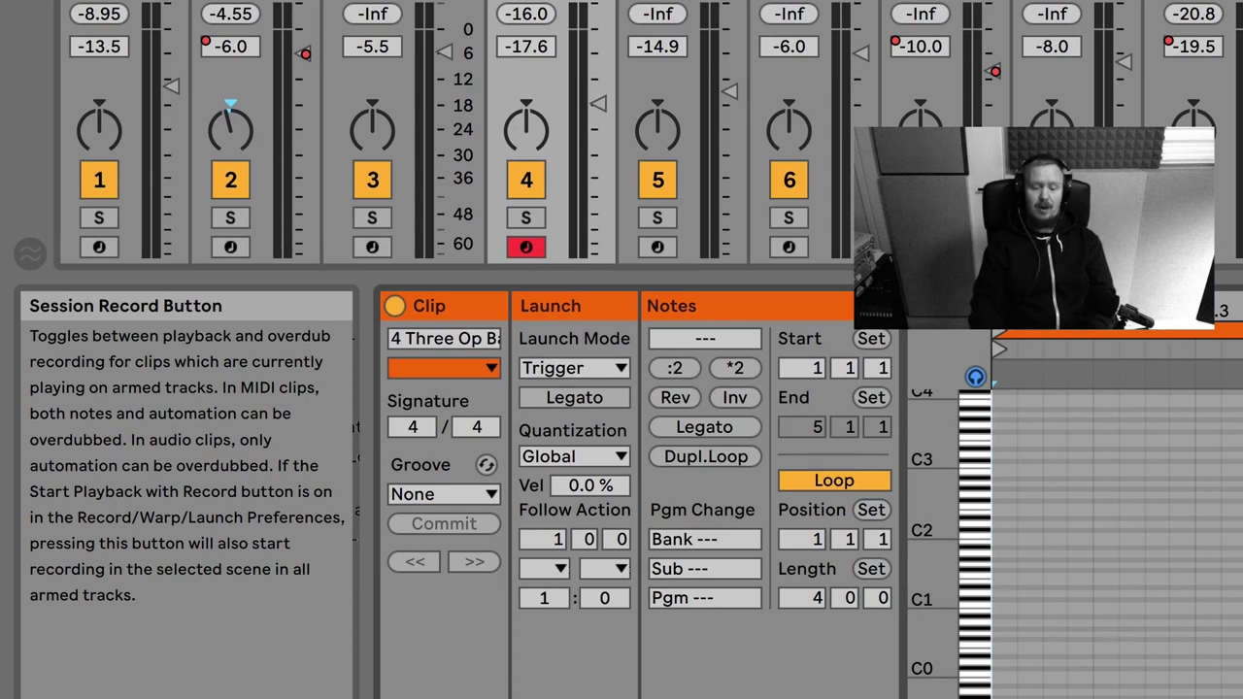
pyautogui.hotkey('shift', '?')
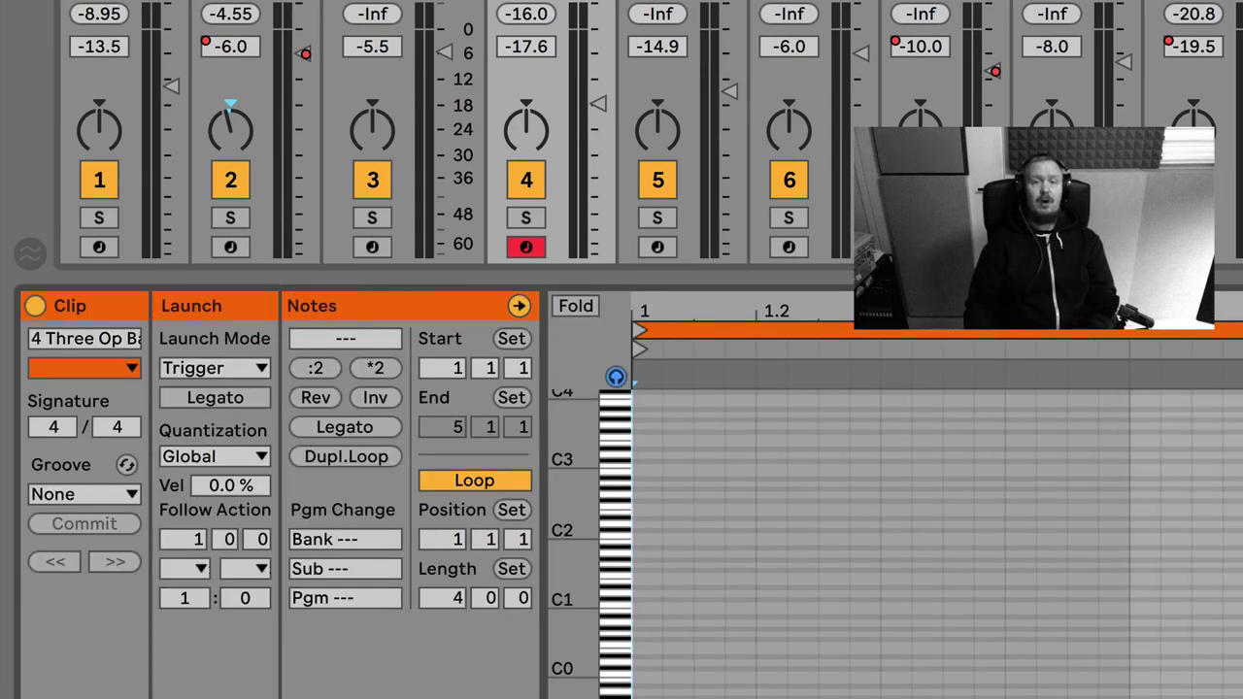
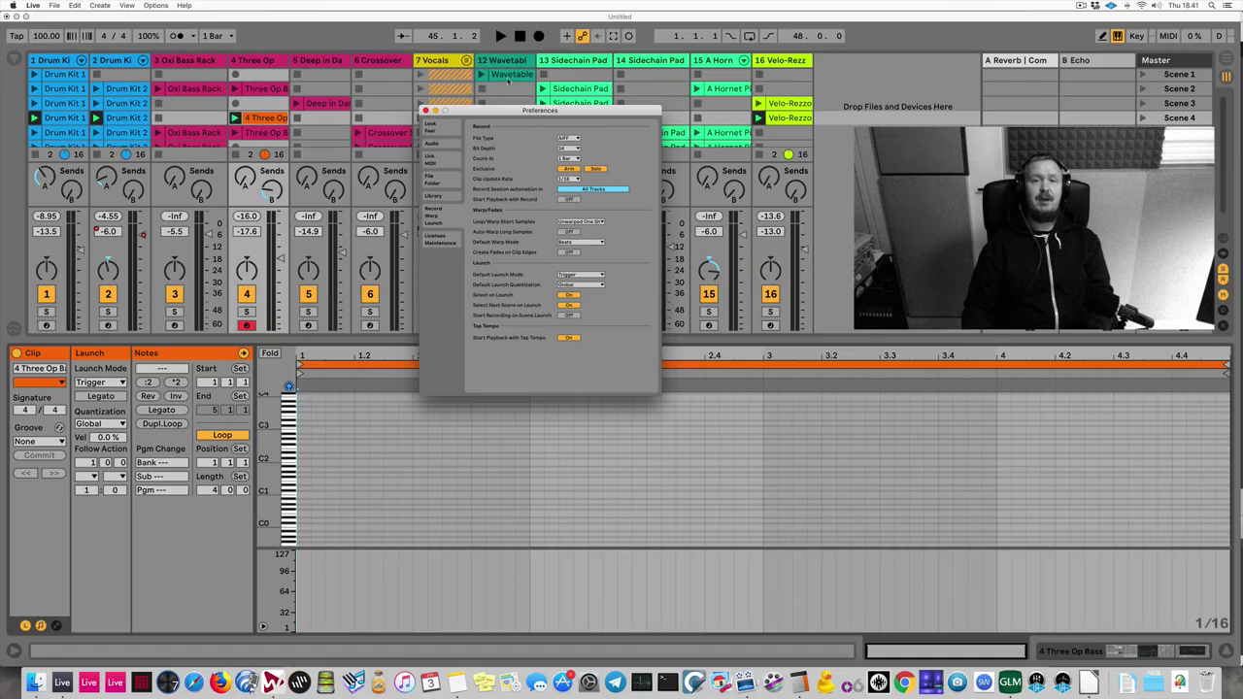
pyautogui.press('Escape')
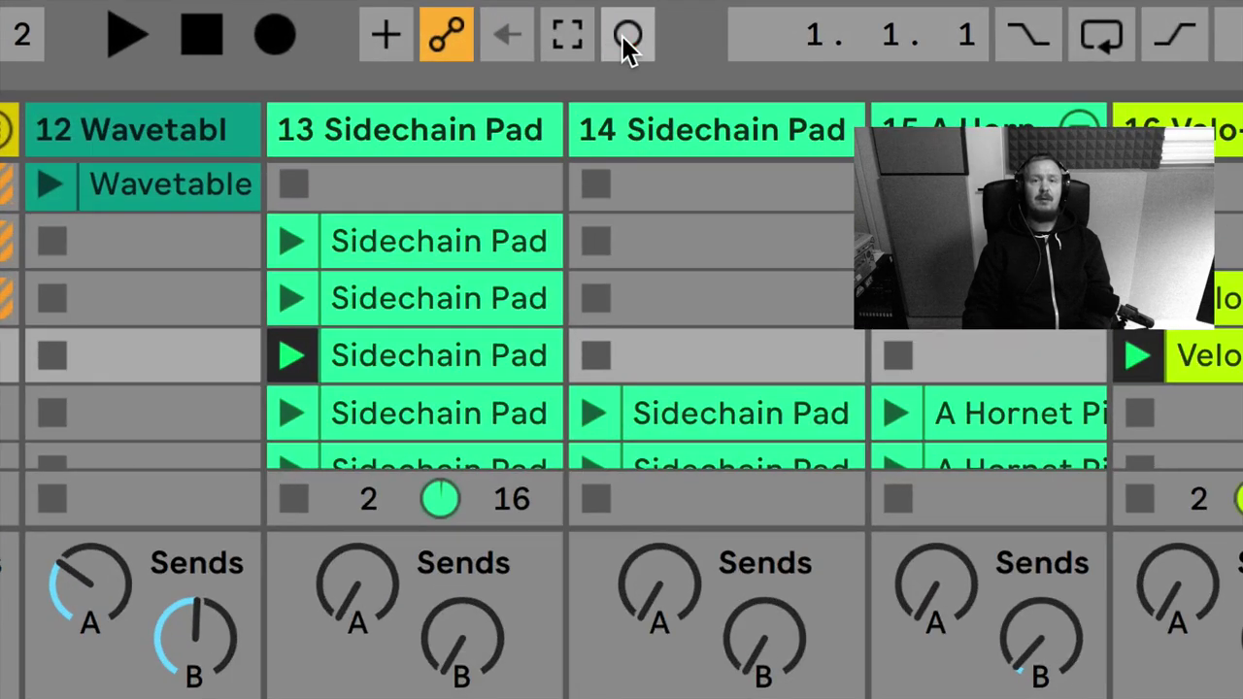
# Step: Enable session recording and check the Arrangement View, the launch quantization choices and the metronome settings
pyautogui.click(628, 39)
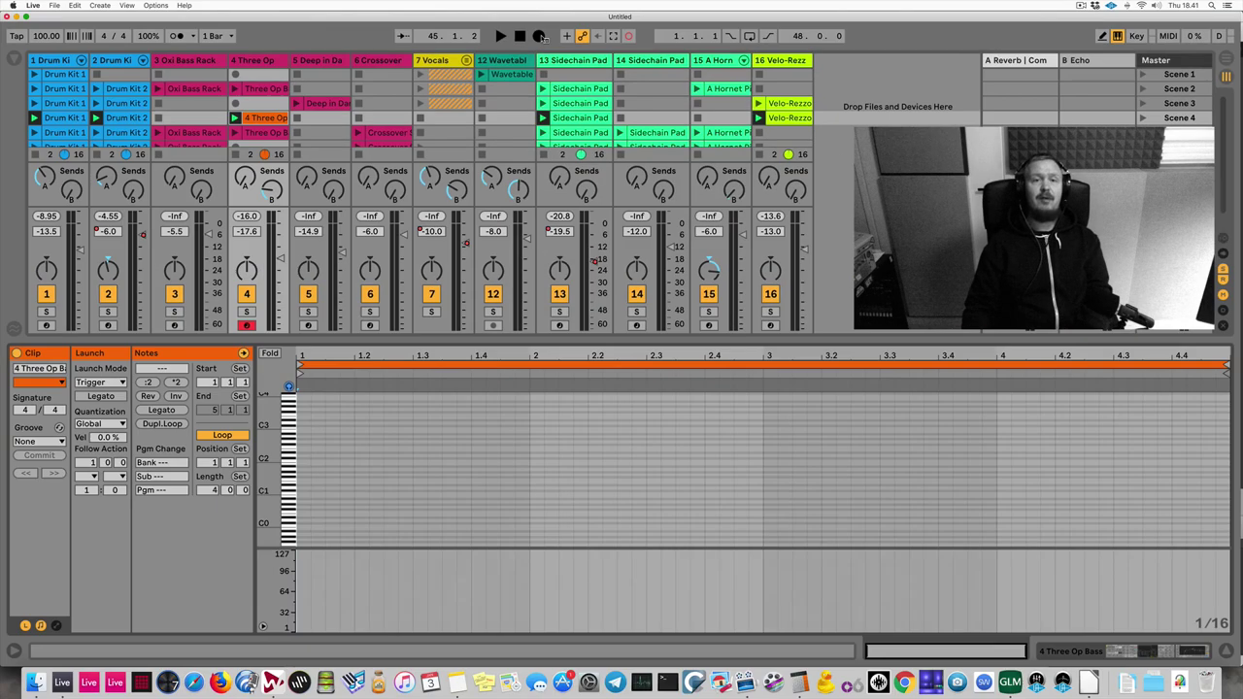
pyautogui.press('Tab')
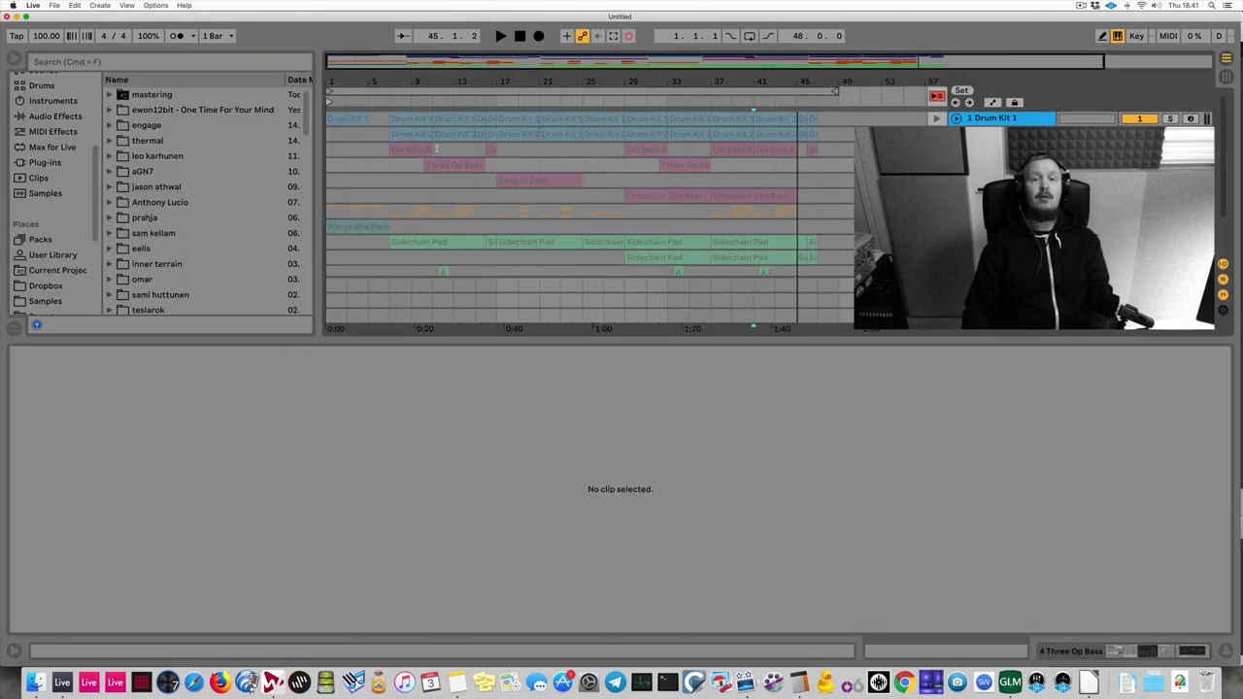
pyautogui.press('Tab')
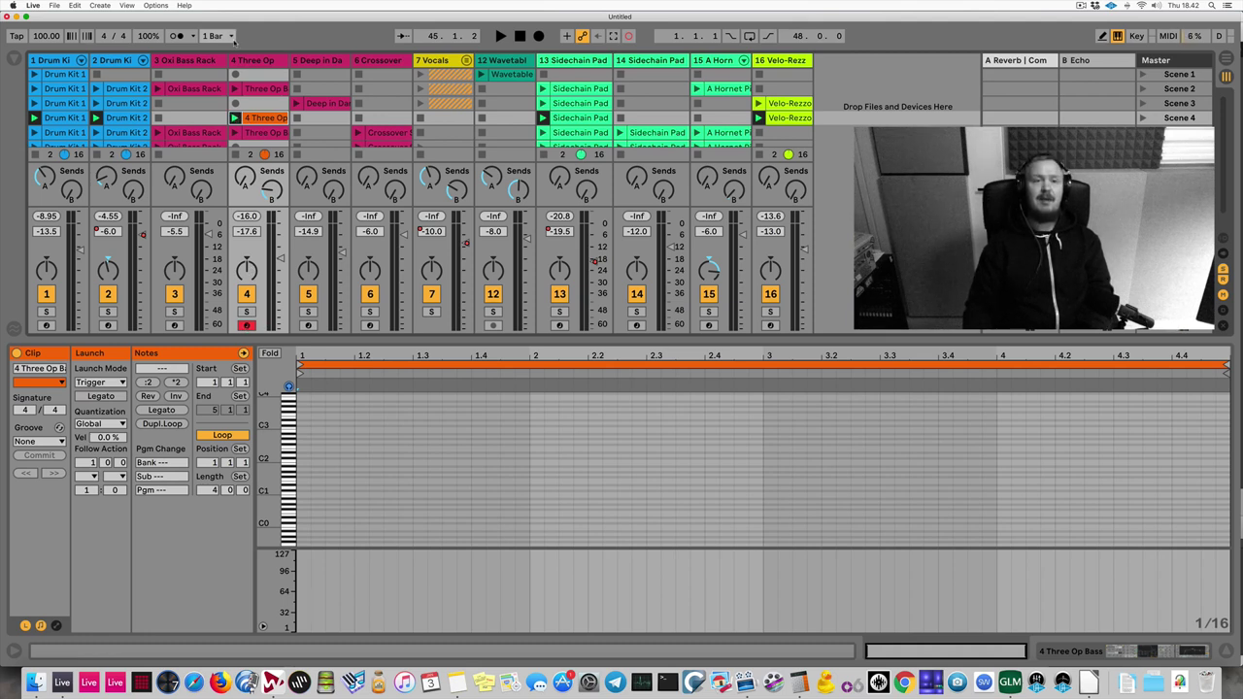
pyautogui.click(216, 36)
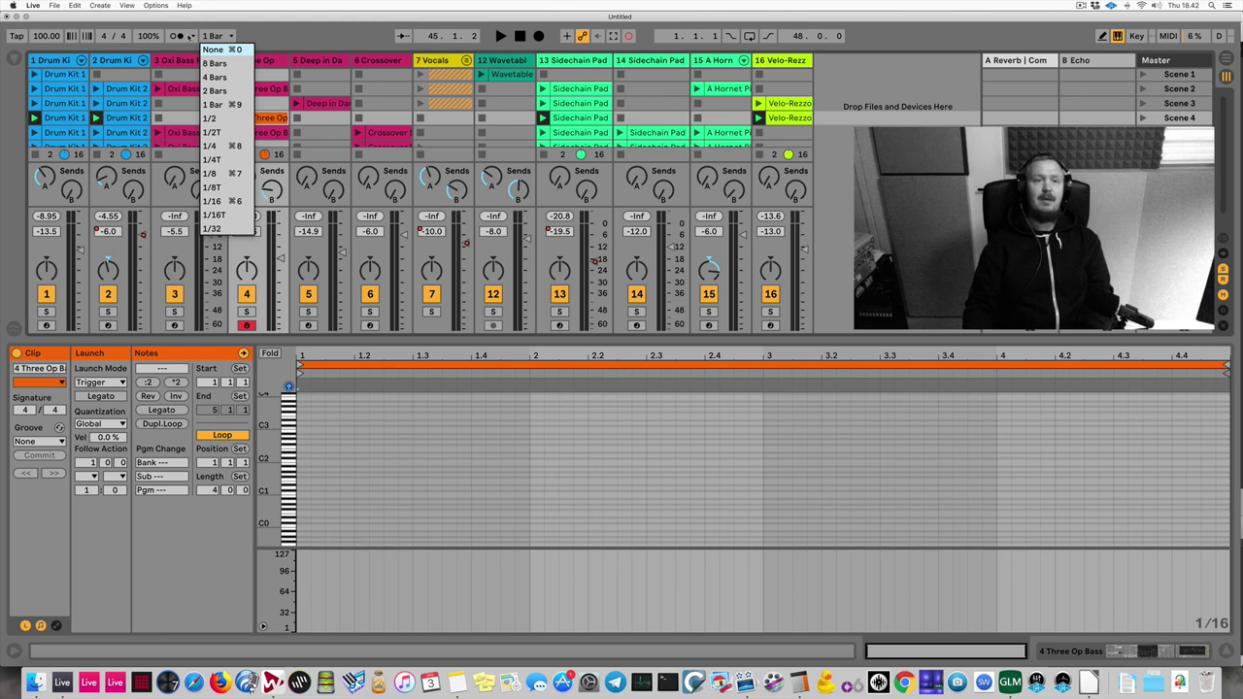
pyautogui.click(193, 36)
pyautogui.click(194, 36)
pyautogui.click(207, 66)
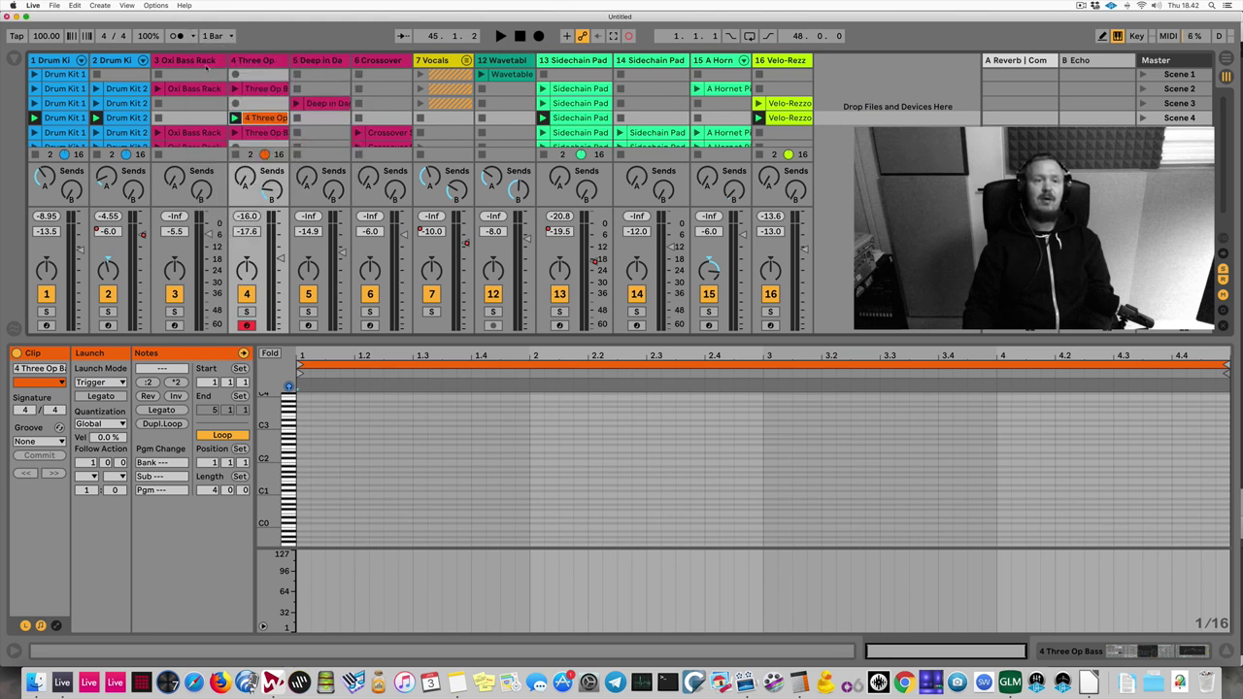
# Step: Overdub a new four-bar bass line into the emptied orange Three Op Bass clip, stop playback and deselect its notes
pyautogui.click(234, 117)
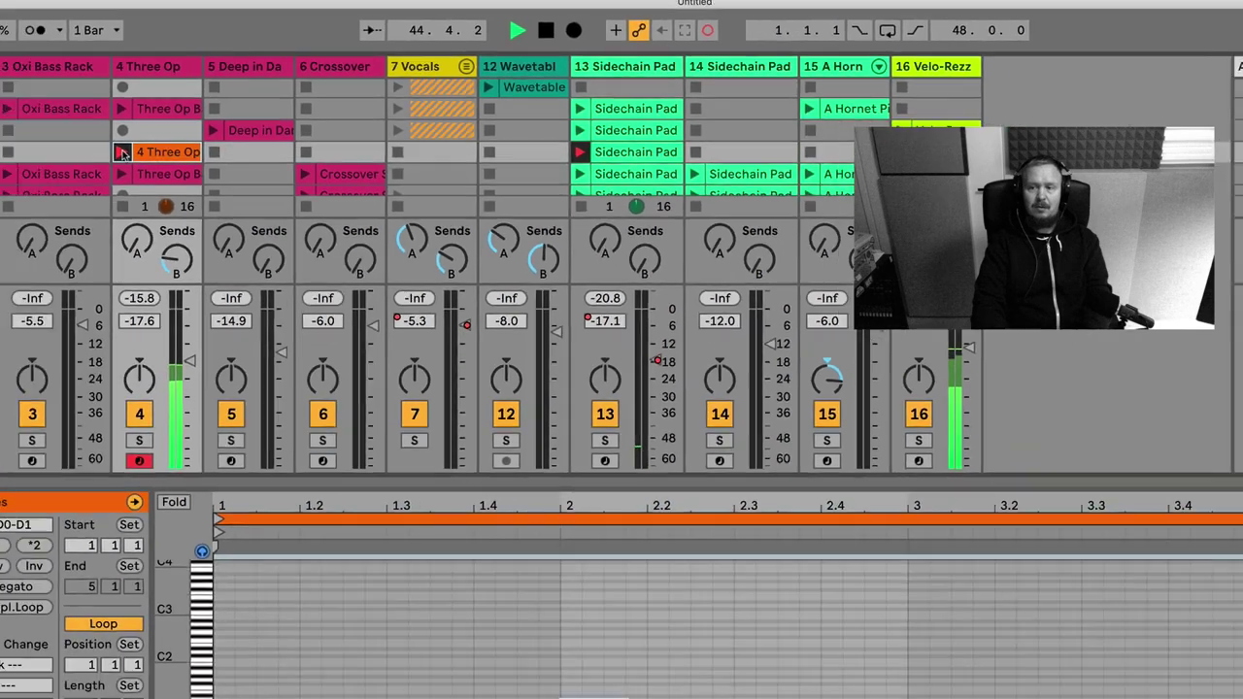
pyautogui.press('space')
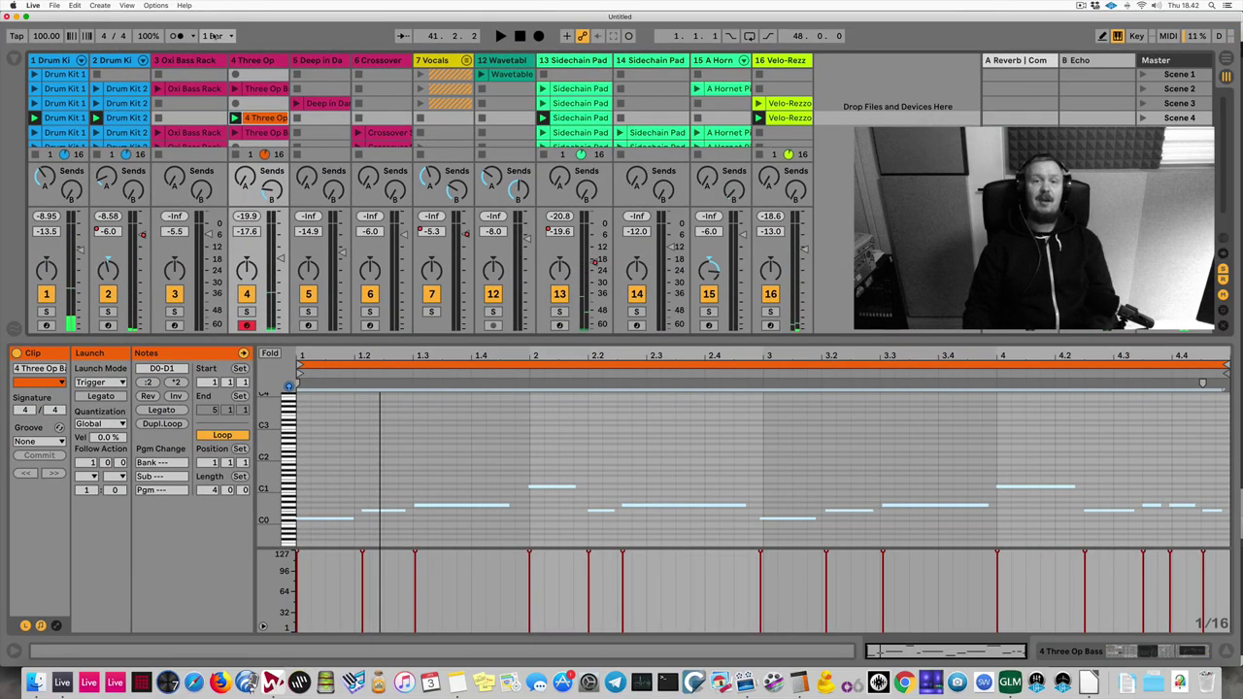
pyautogui.click(383, 447)
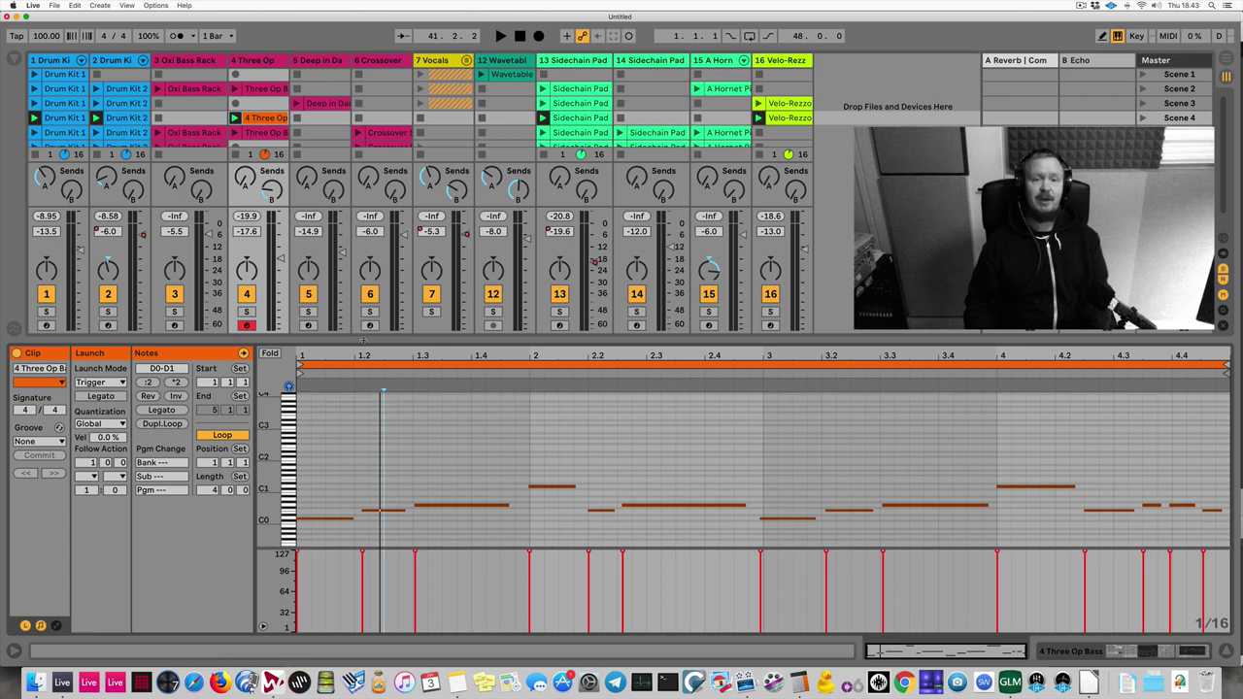
# Step: Capture the played MIDI notes into the Three Op Bass track's empty Scene 7 slot and colour the new clip light green
pyautogui.moveTo(365, 340); pyautogui.dragTo(364, 382)
pyautogui.click(260, 164)
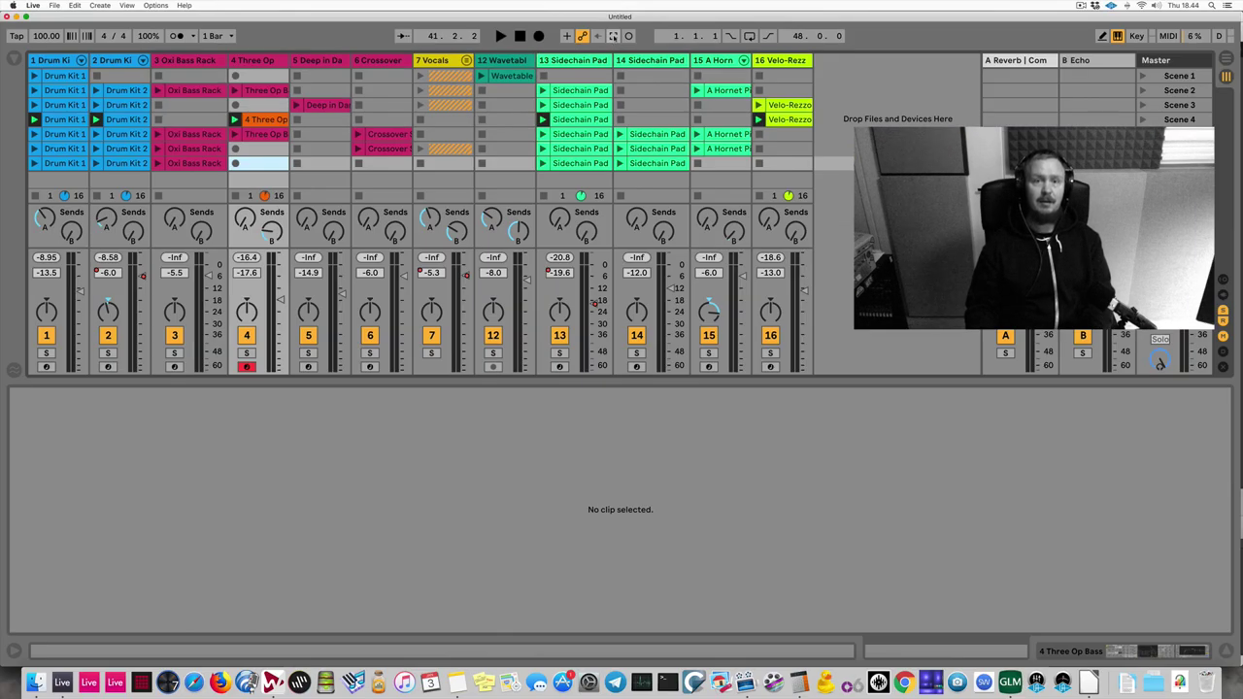
pyautogui.press('super+shift+c')
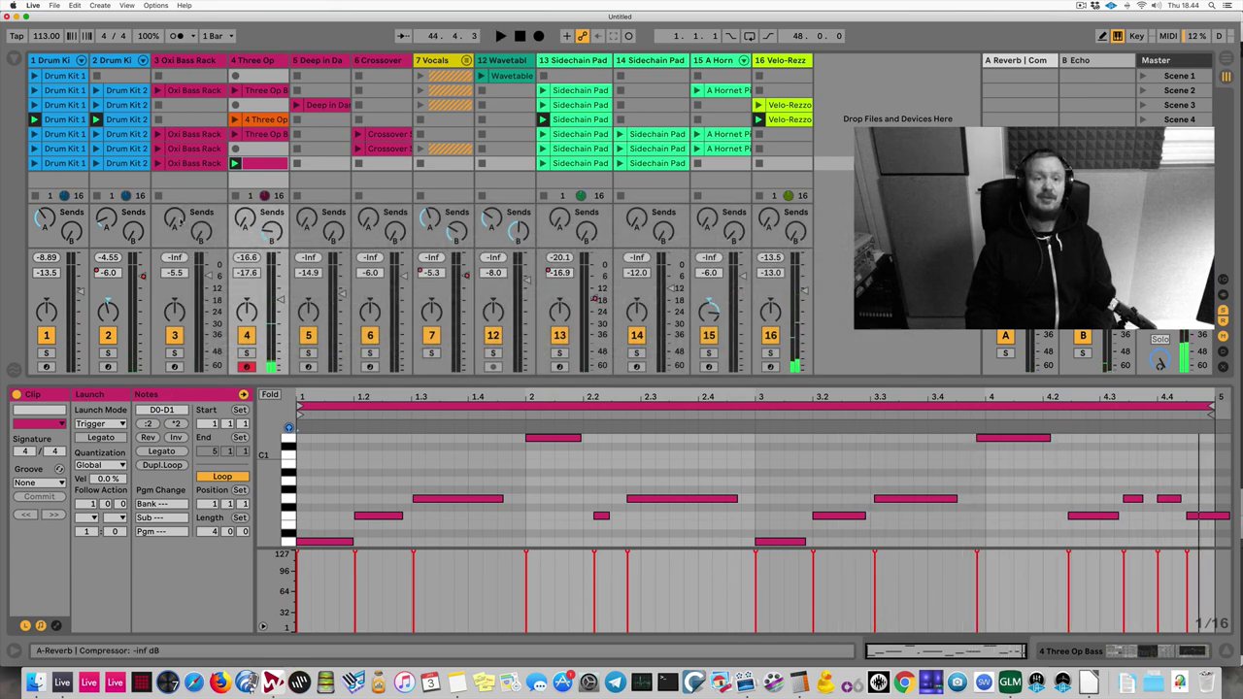
pyautogui.rightClick(256, 163)
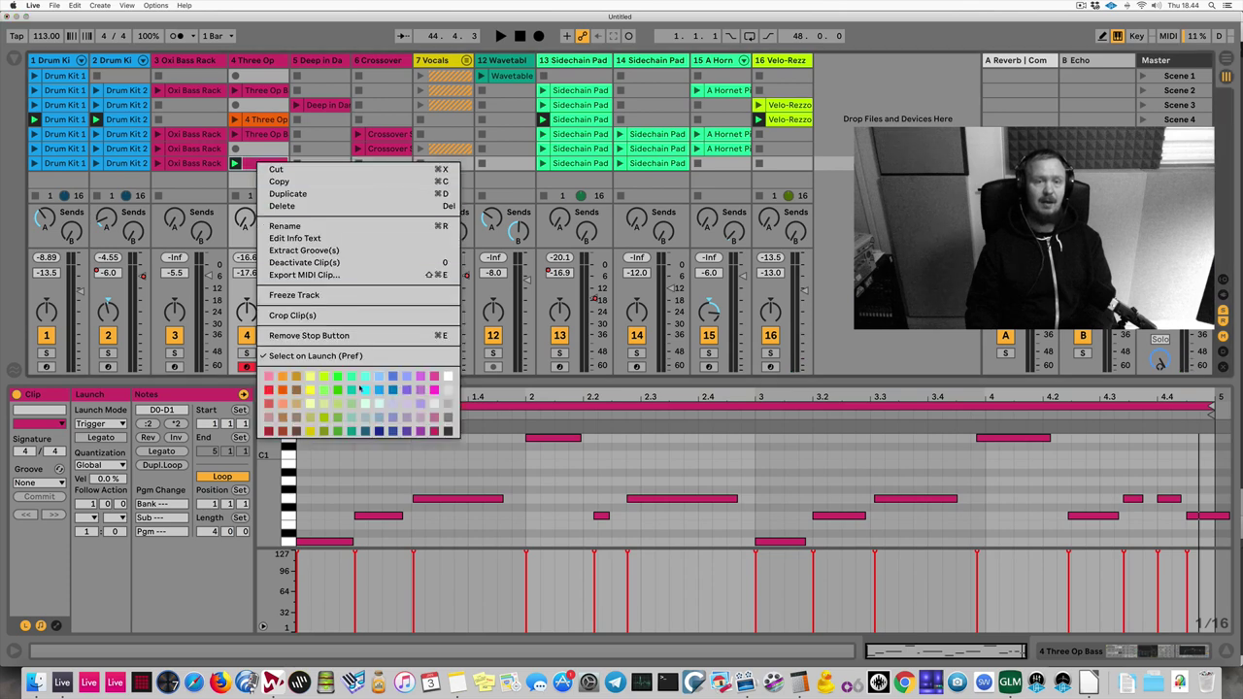
pyautogui.click(325, 390)
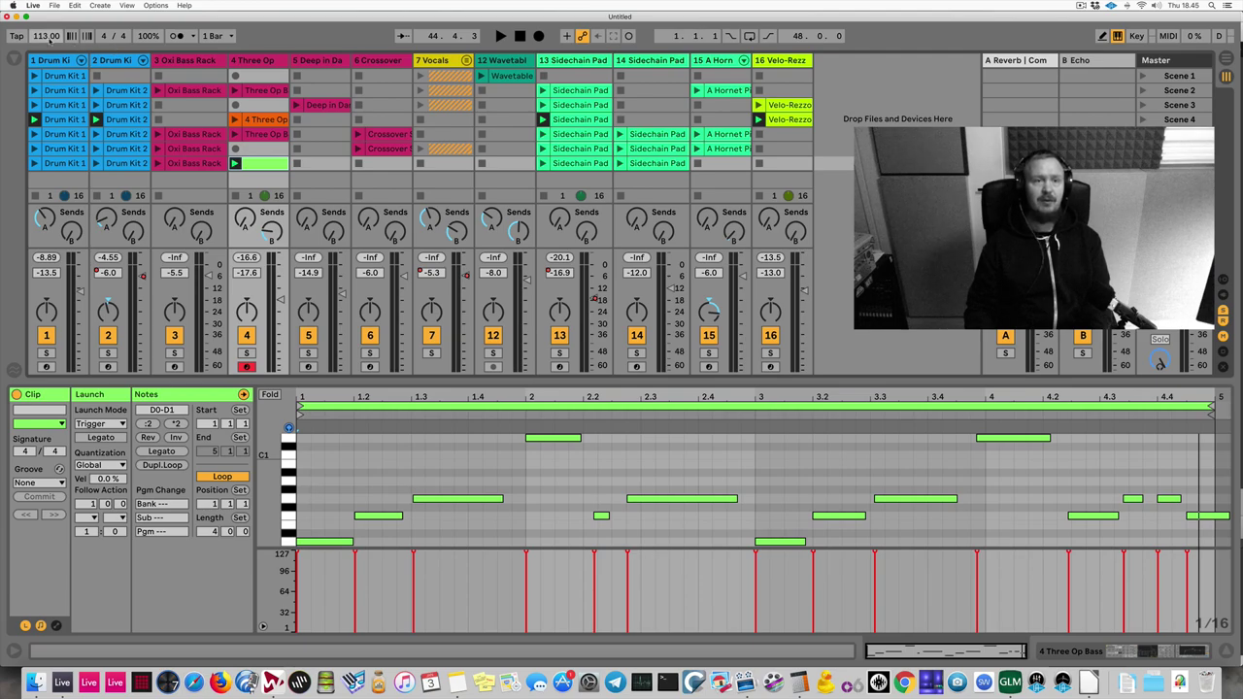
# Step: Set the song tempo to 100 BPM
pyautogui.click(45, 35)
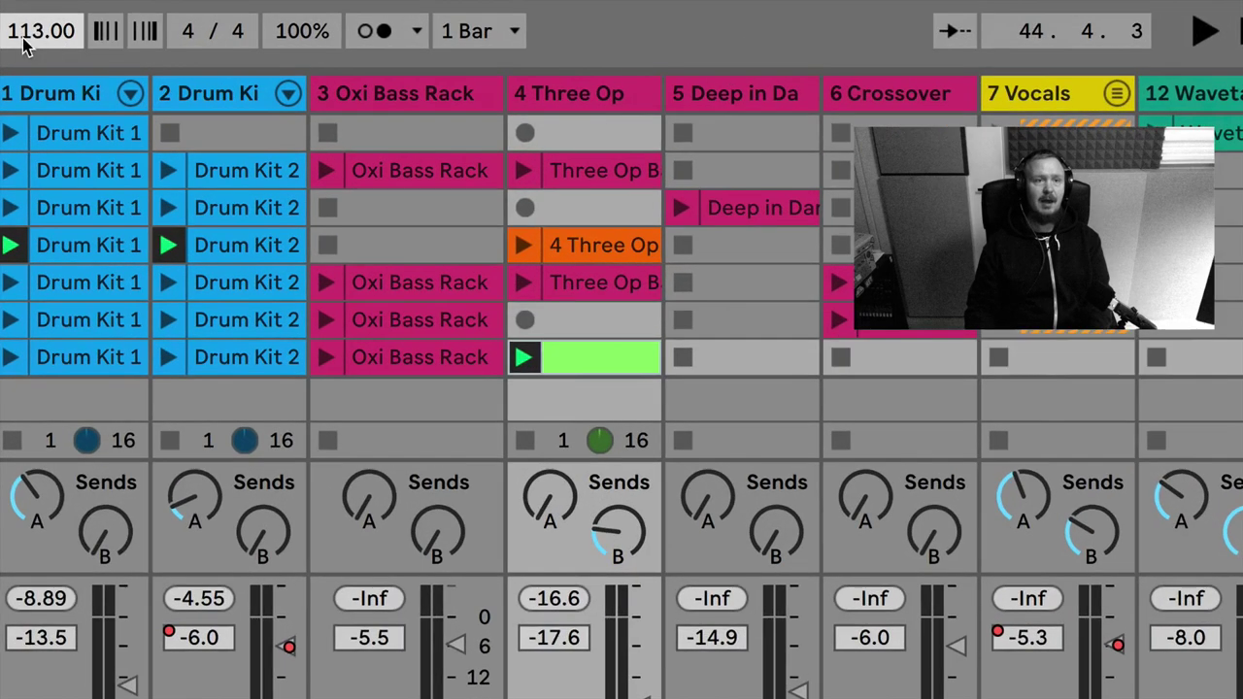
pyautogui.press('Down')
pyautogui.press('Down')
pyautogui.press('Down')
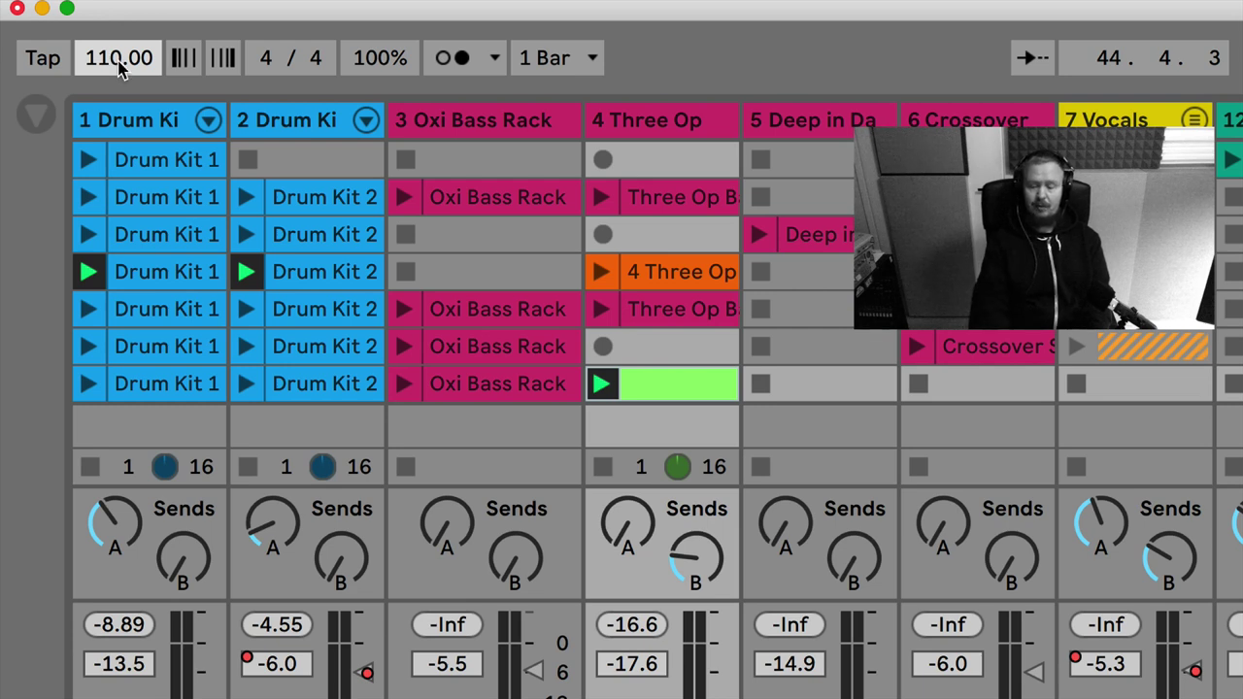
pyautogui.press('Down')
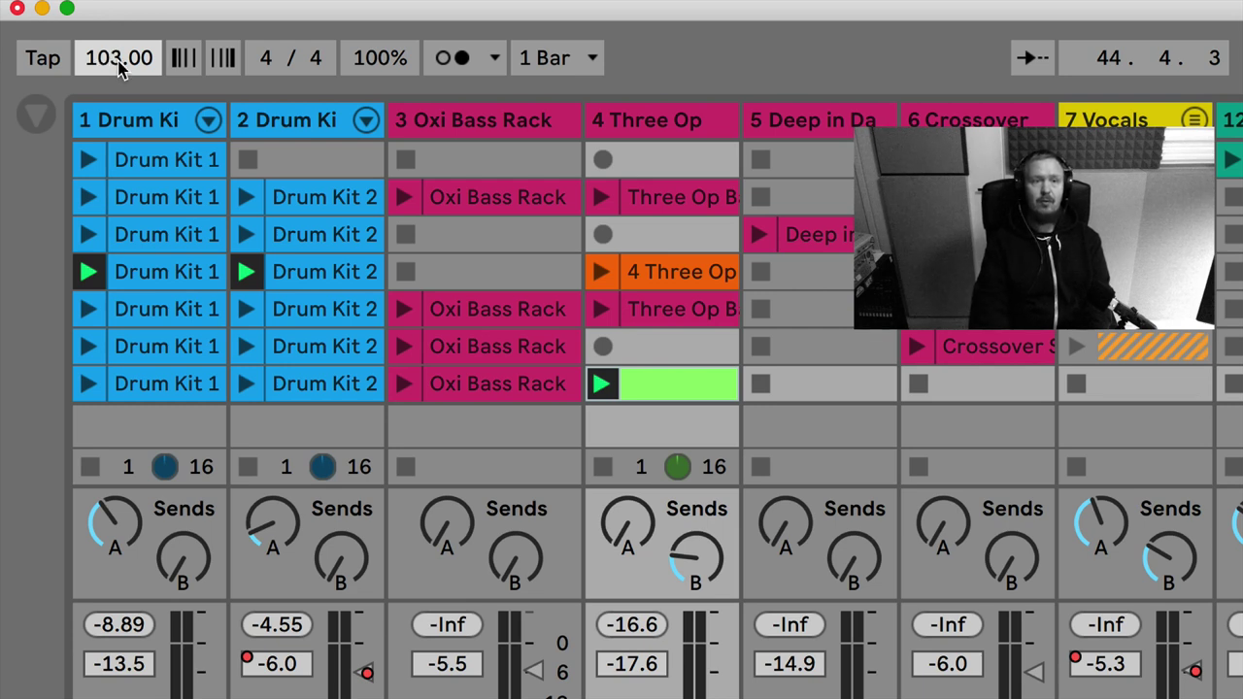
pyautogui.press('Up')
pyautogui.press('Up')
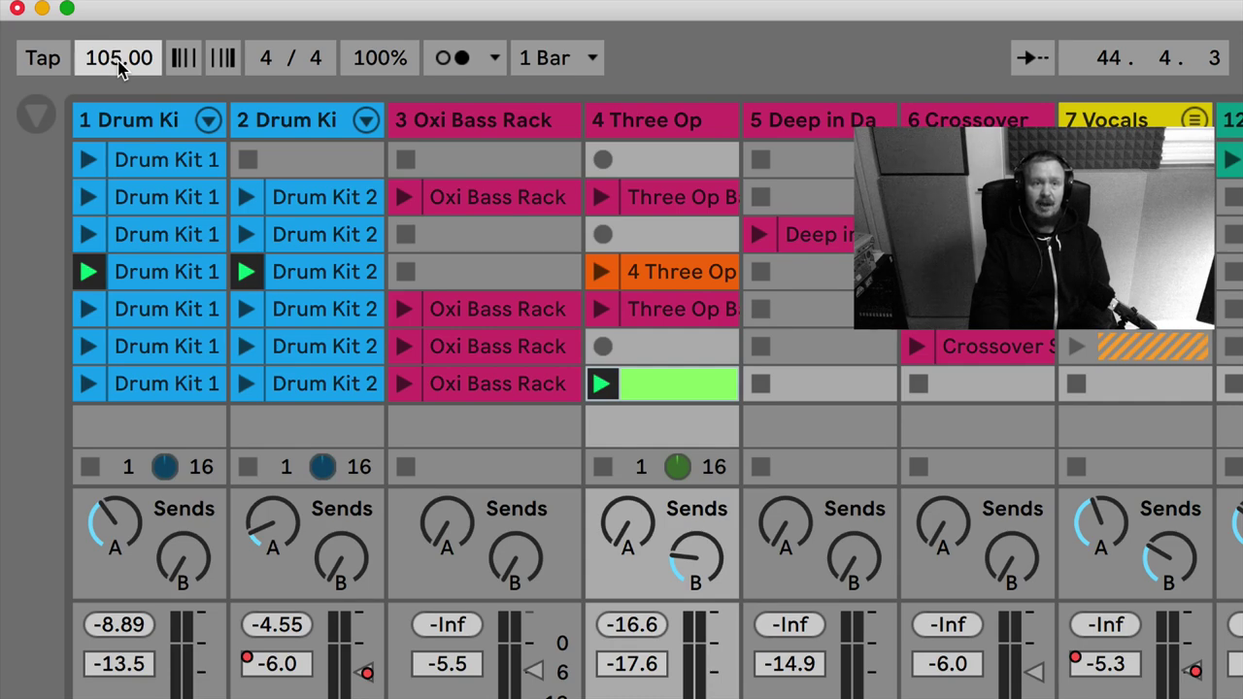
pyautogui.write('100')
pyautogui.press('Return')
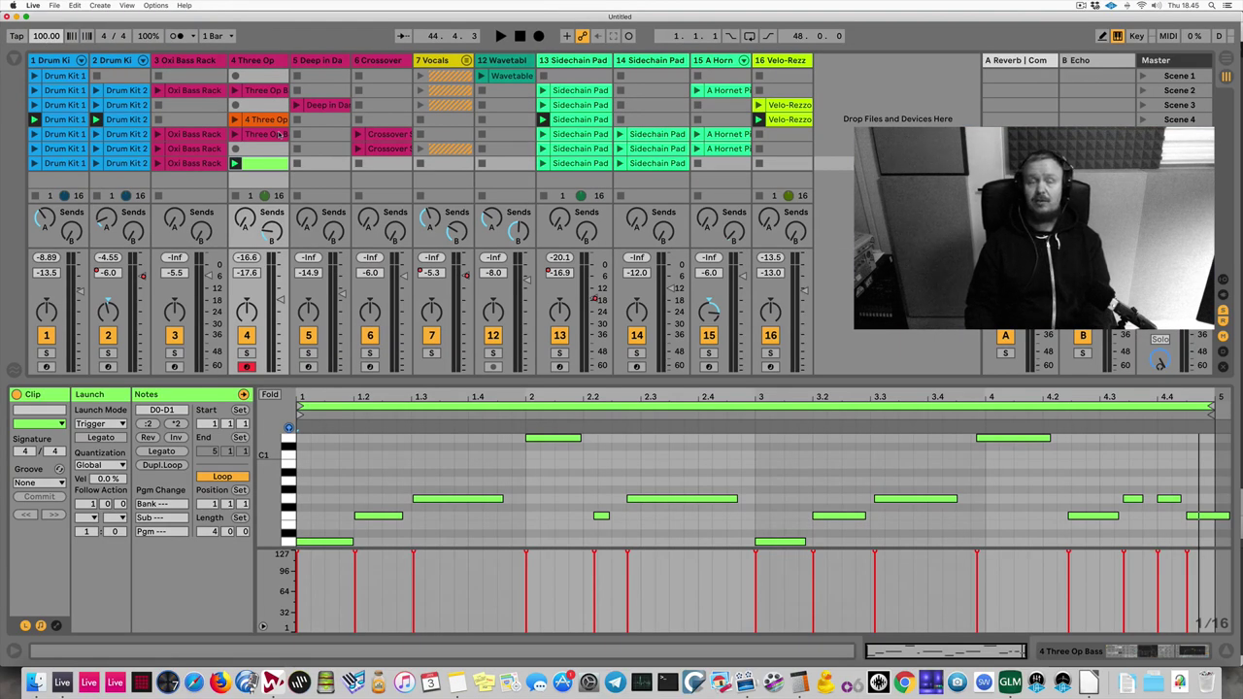
# Step: Move the green clip's start marker and the start of its loop brace back to bar 1
pyautogui.press('space')
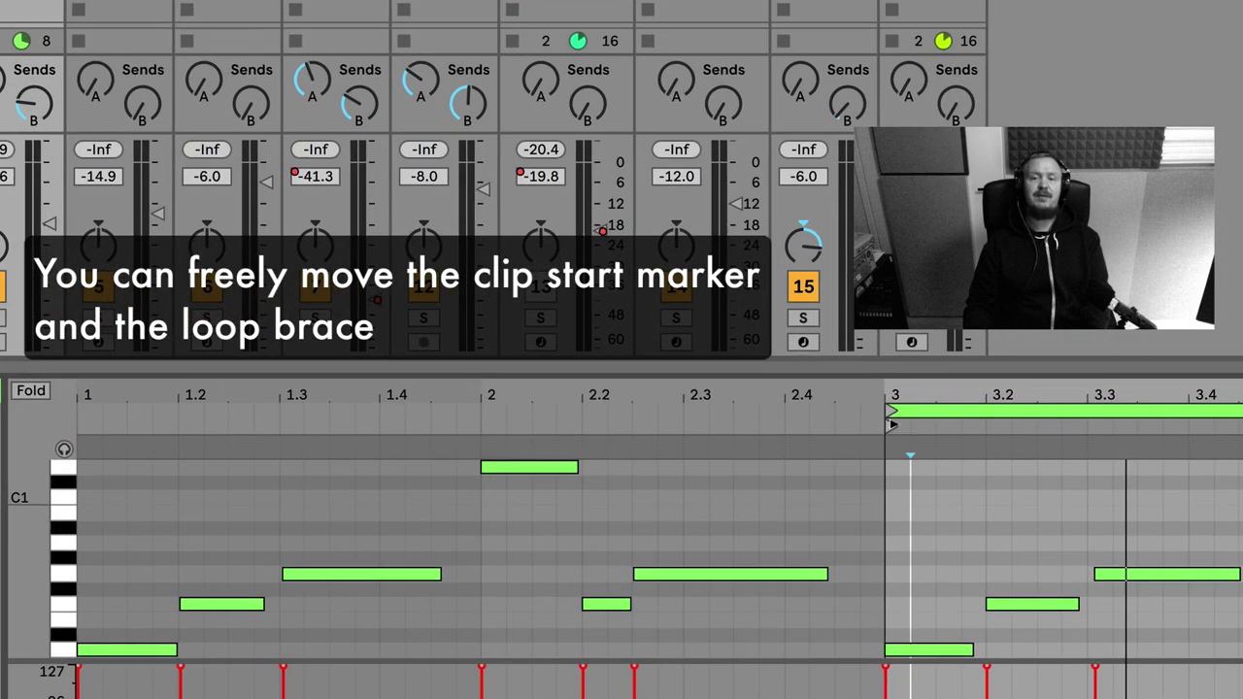
pyautogui.moveTo(892, 425)
pyautogui.mouseDown()
pyautogui.moveTo(129, 425)
pyautogui.moveTo(105, 464)
pyautogui.moveTo(84, 464)
pyautogui.mouseUp()
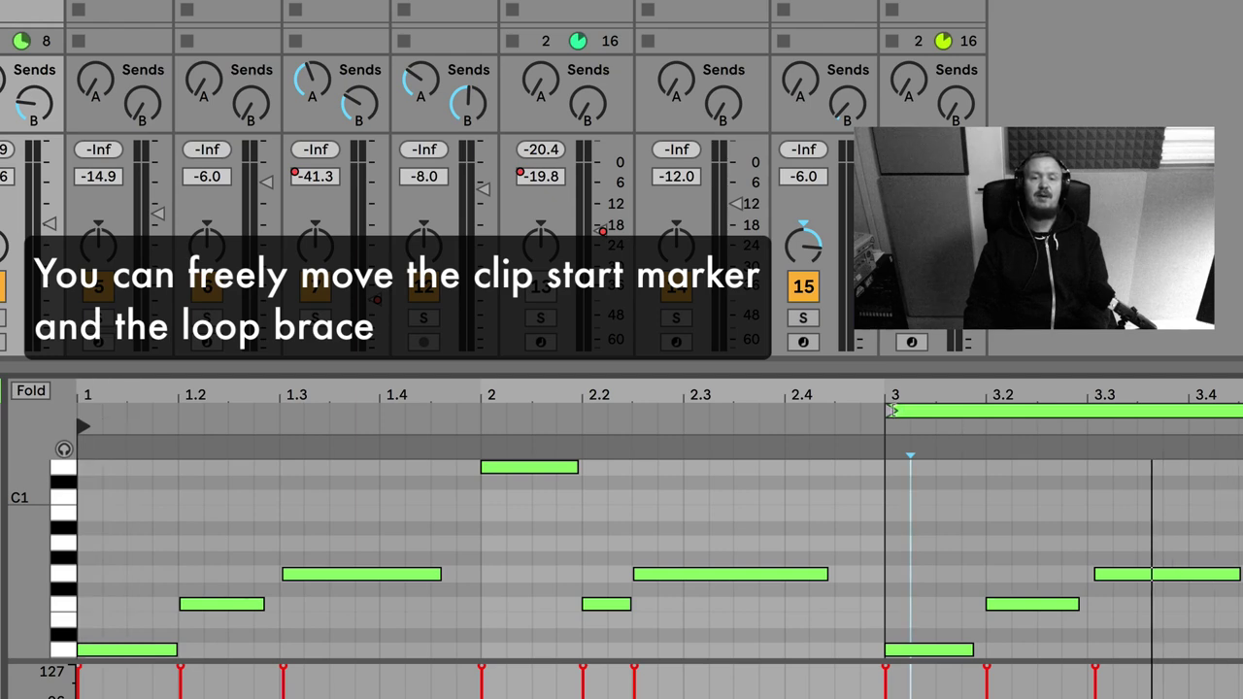
pyautogui.moveTo(891, 412); pyautogui.dragTo(85, 449)
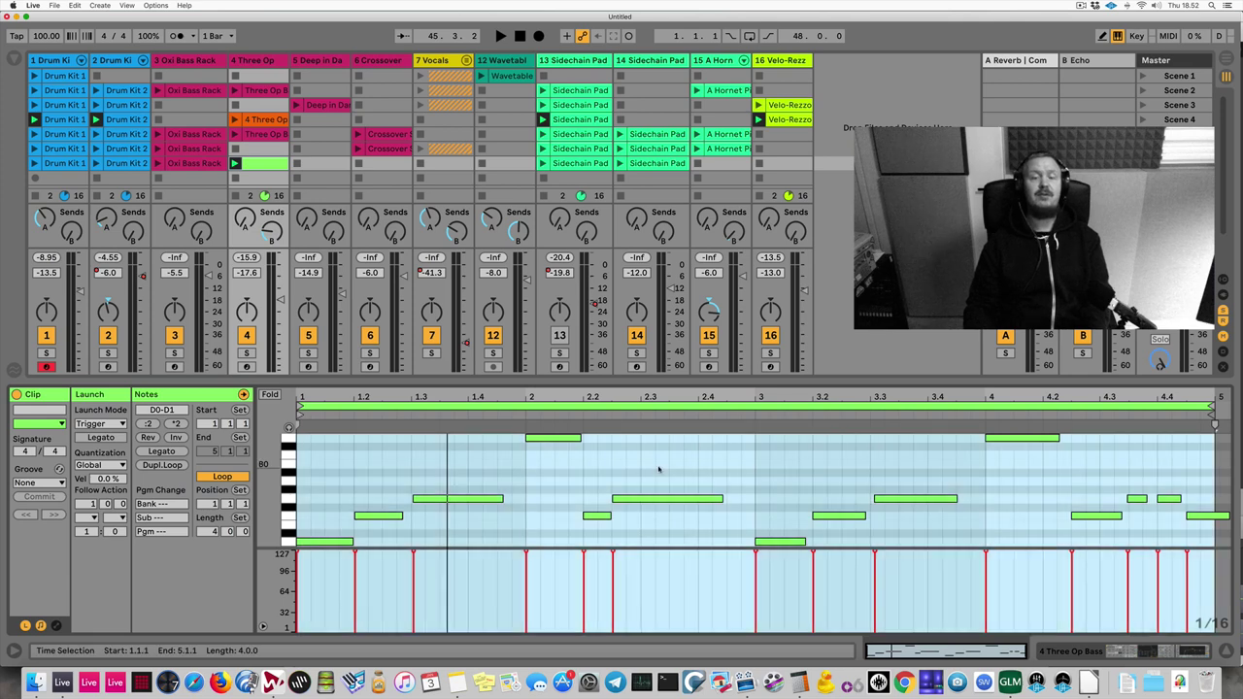
pyautogui.click(658, 471)
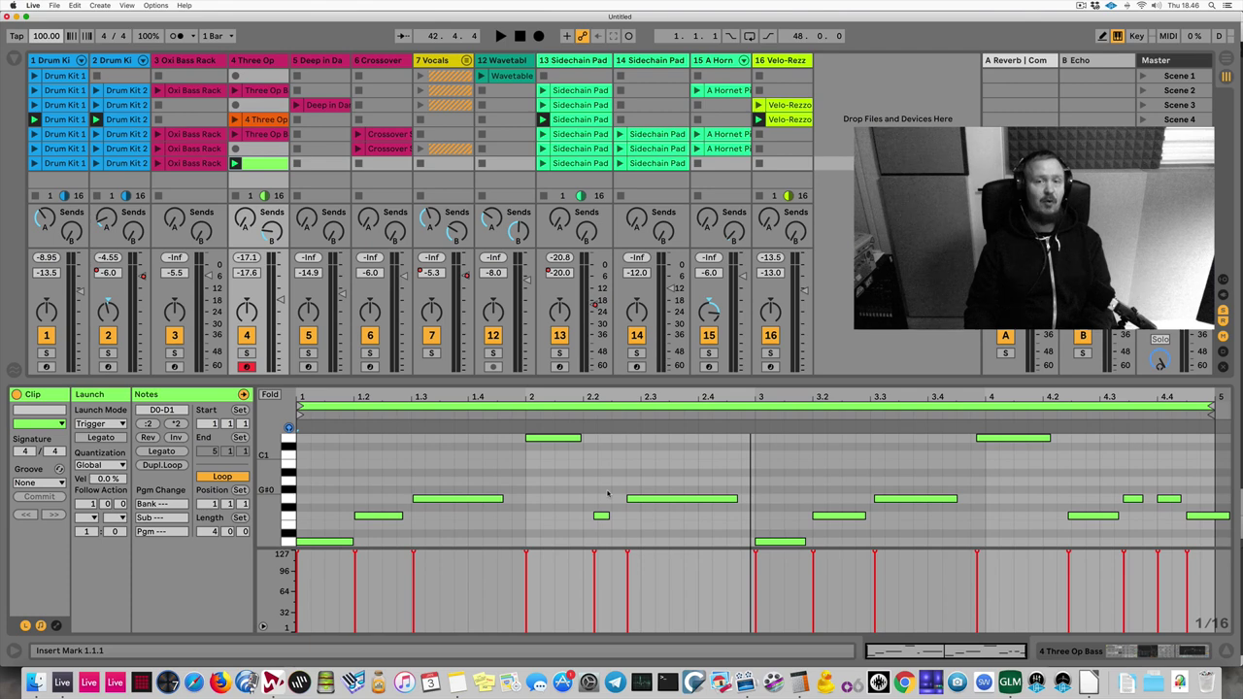
# Step: Arm the Drum Kit 1 track for recording and hide the clip detail view
pyautogui.click(46, 367)
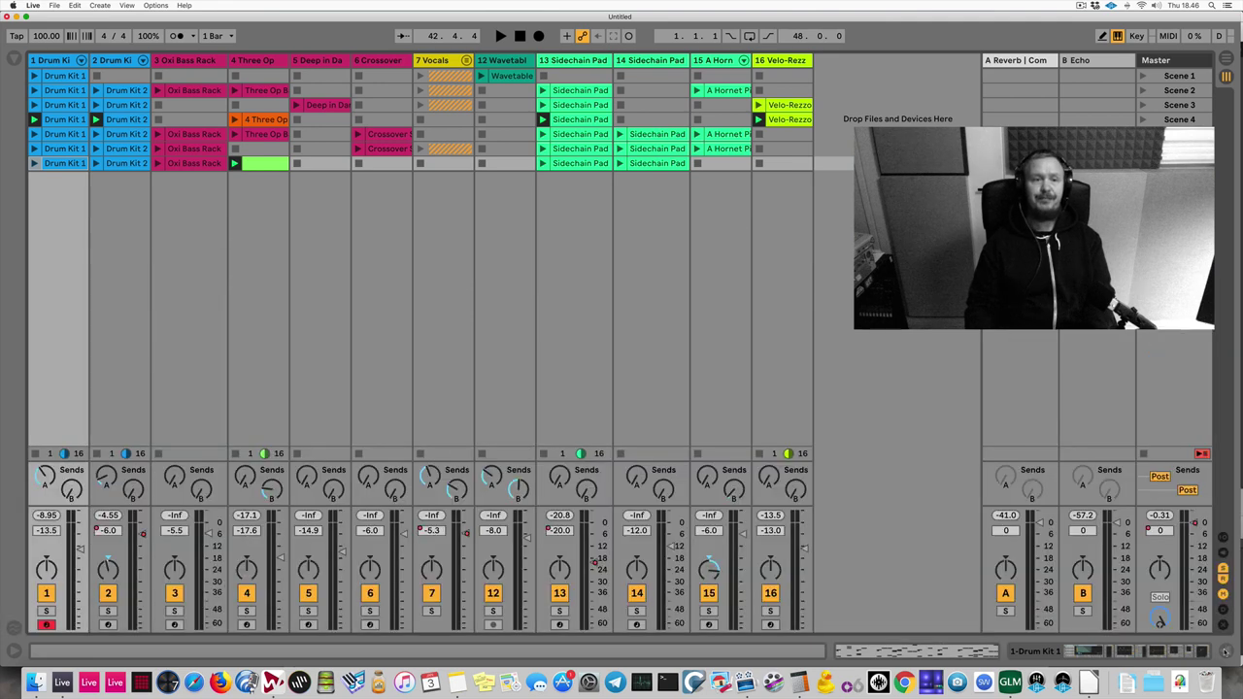
pyautogui.press('super+alt+l')
# Step: Insert six empty scenes below Scene 7
pyautogui.rightClick(1185, 166)
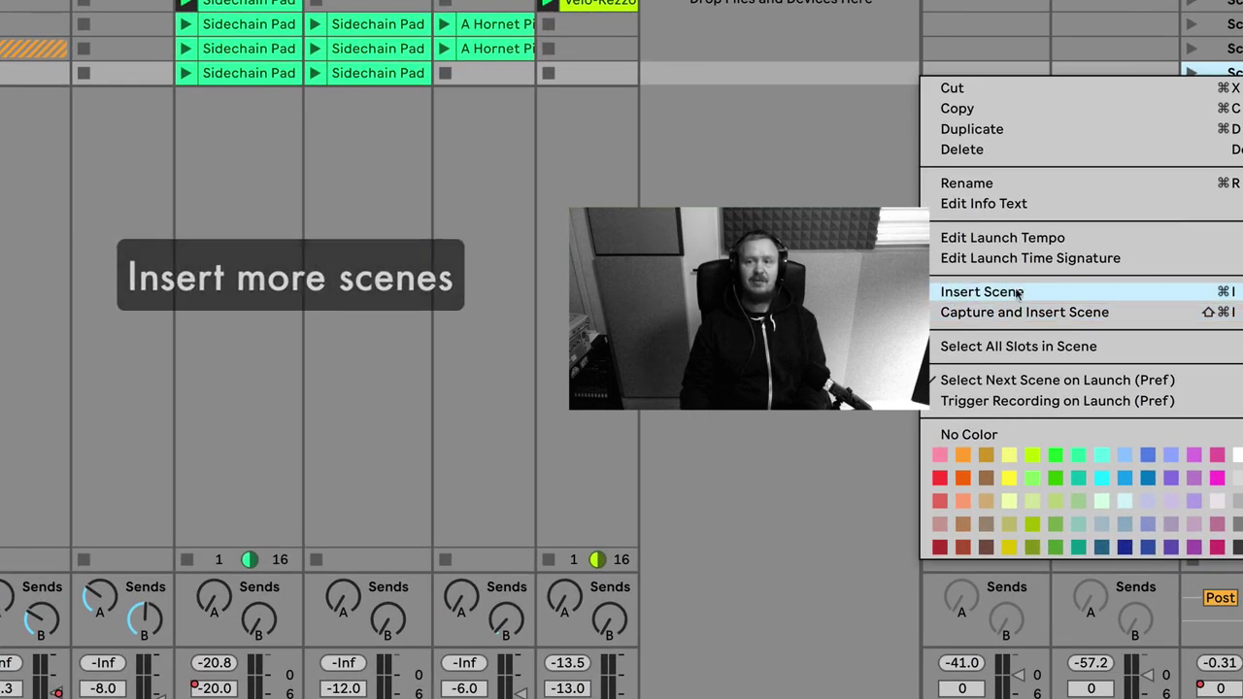
pyautogui.click(957, 294)
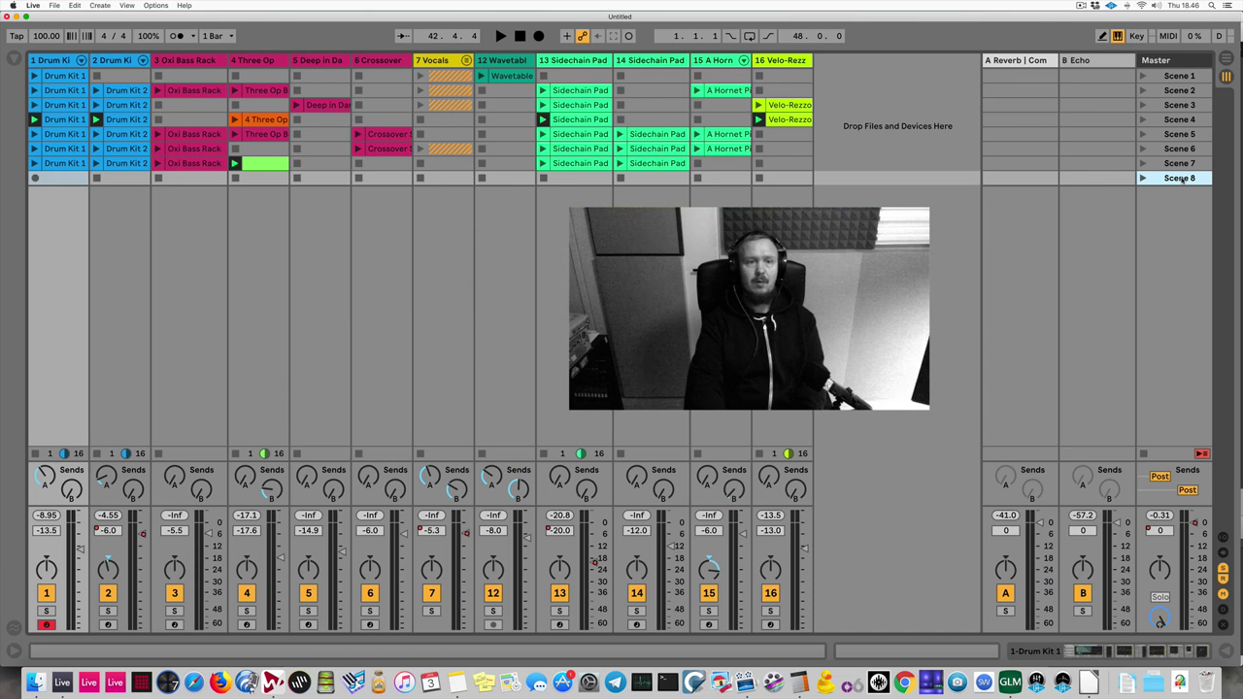
pyautogui.press('super+i')
pyautogui.press('super+i')
pyautogui.press('super+i')
pyautogui.press('super+i')
pyautogui.press('super+i')
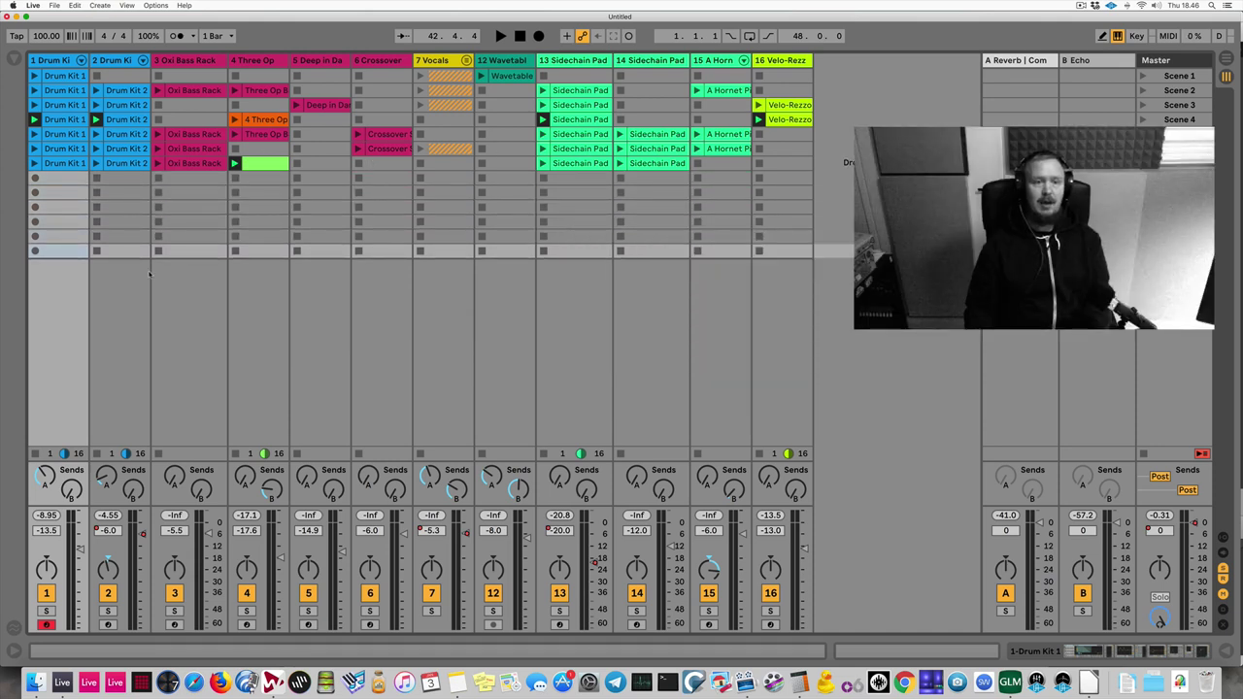
# Step: Solo the Drum Kit 1 track and select the green Three Op Bass clip in Scene 7
pyautogui.click(45, 610)
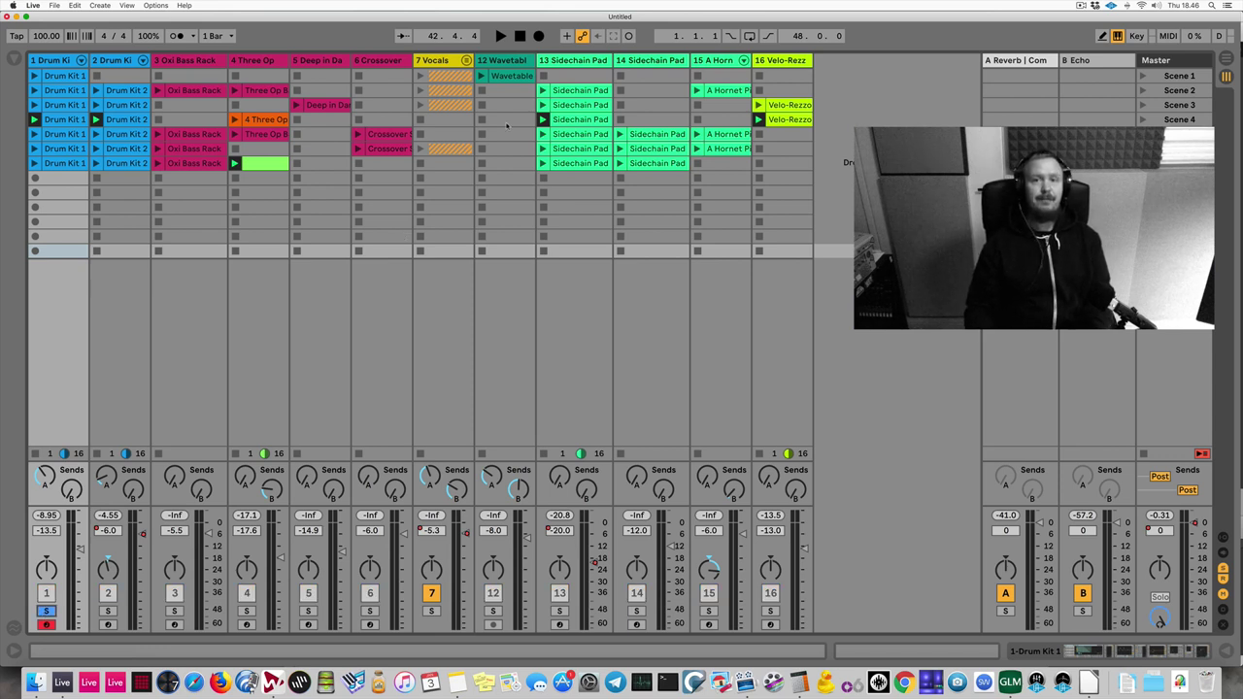
pyautogui.click(260, 163)
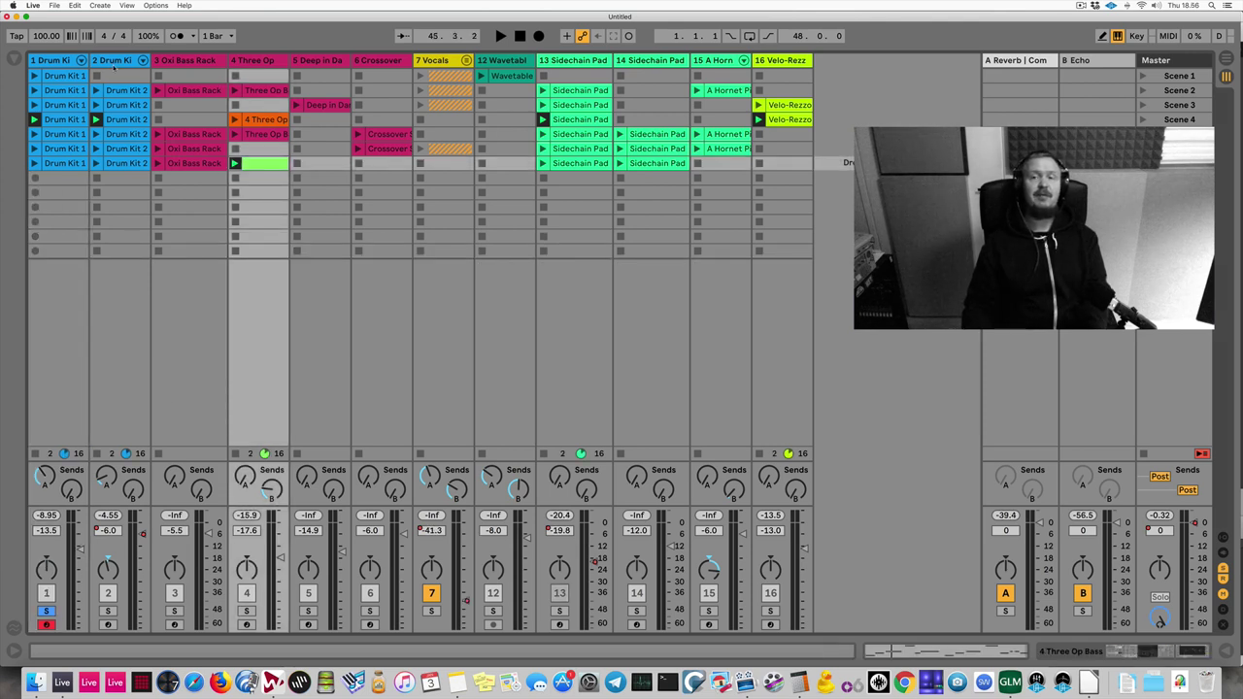
# Step: Save the Live Set to the Desktop as "new song"
pyautogui.click(53, 6)
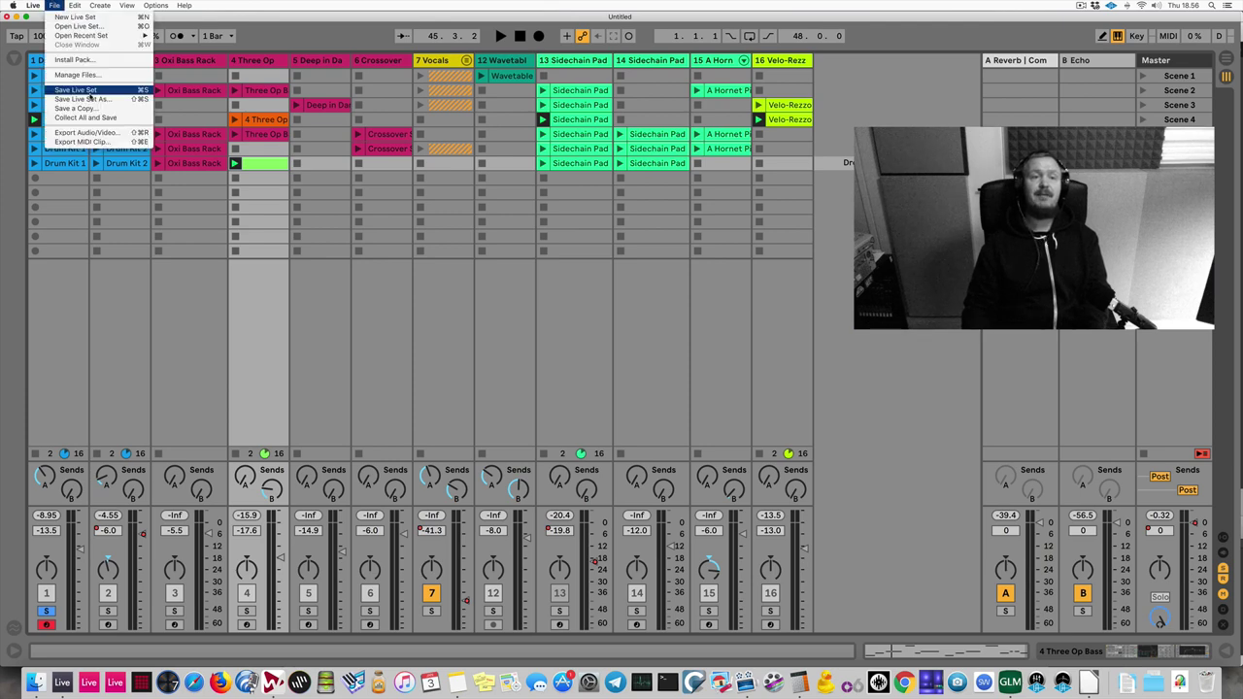
pyautogui.click(89, 92)
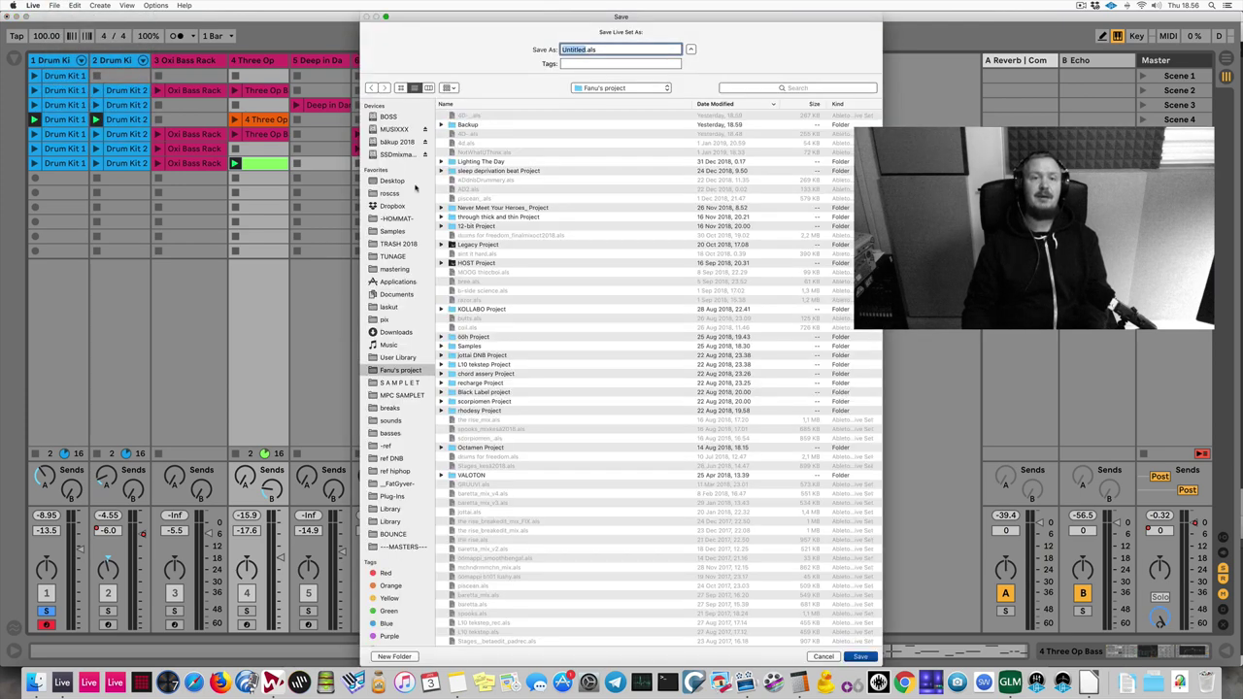
pyautogui.click(394, 182)
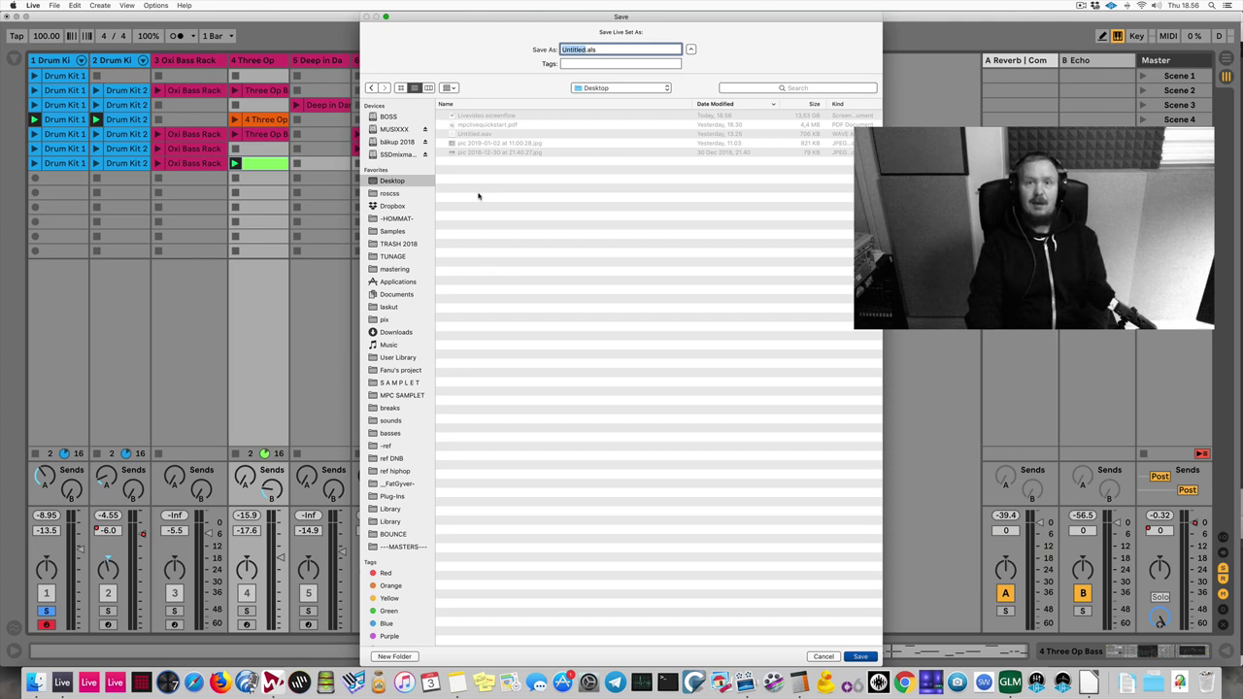
pyautogui.write('new song')
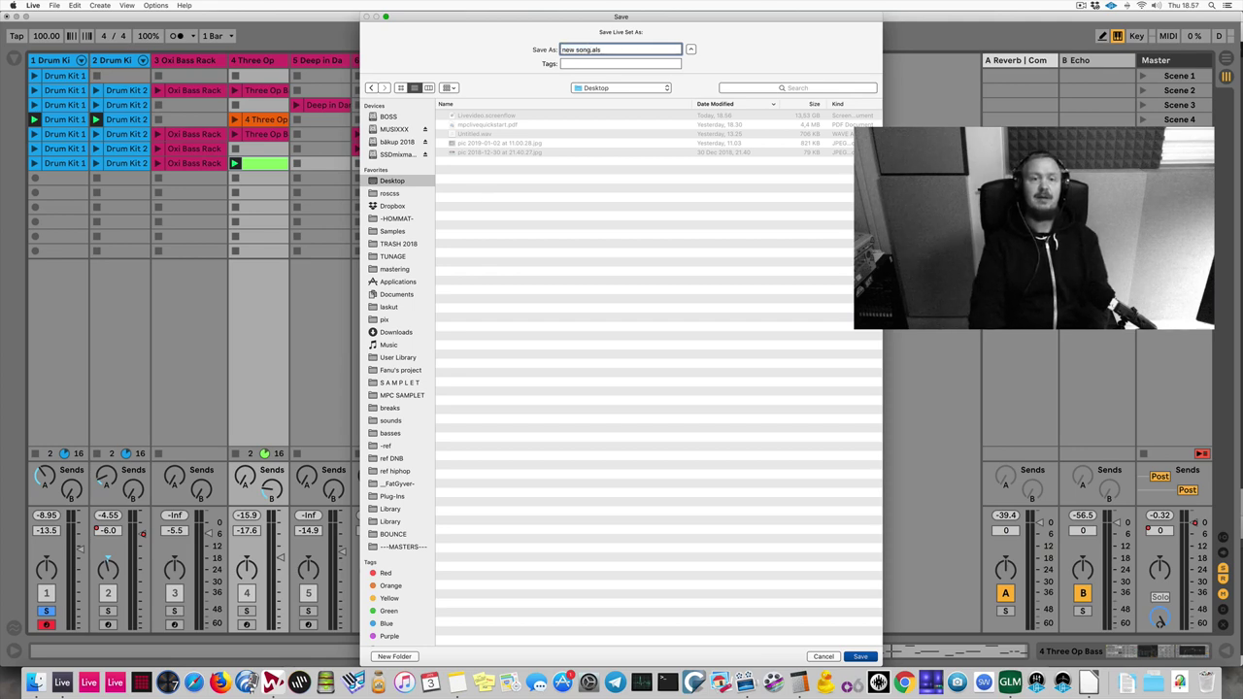
pyautogui.press('Return')
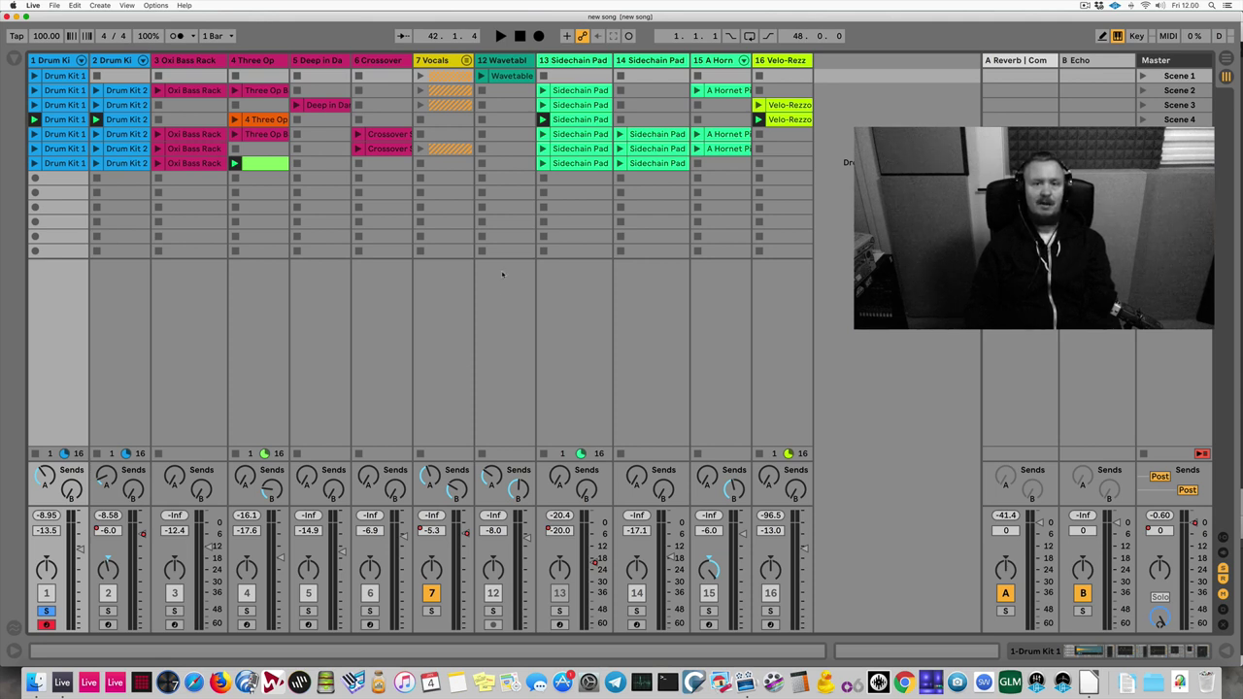
# Step: Create an empty MIDI clip in the Drum Kit 1 track's Scene 10 slot and enlarge its note editor
pyautogui.doubleClick(60, 207)
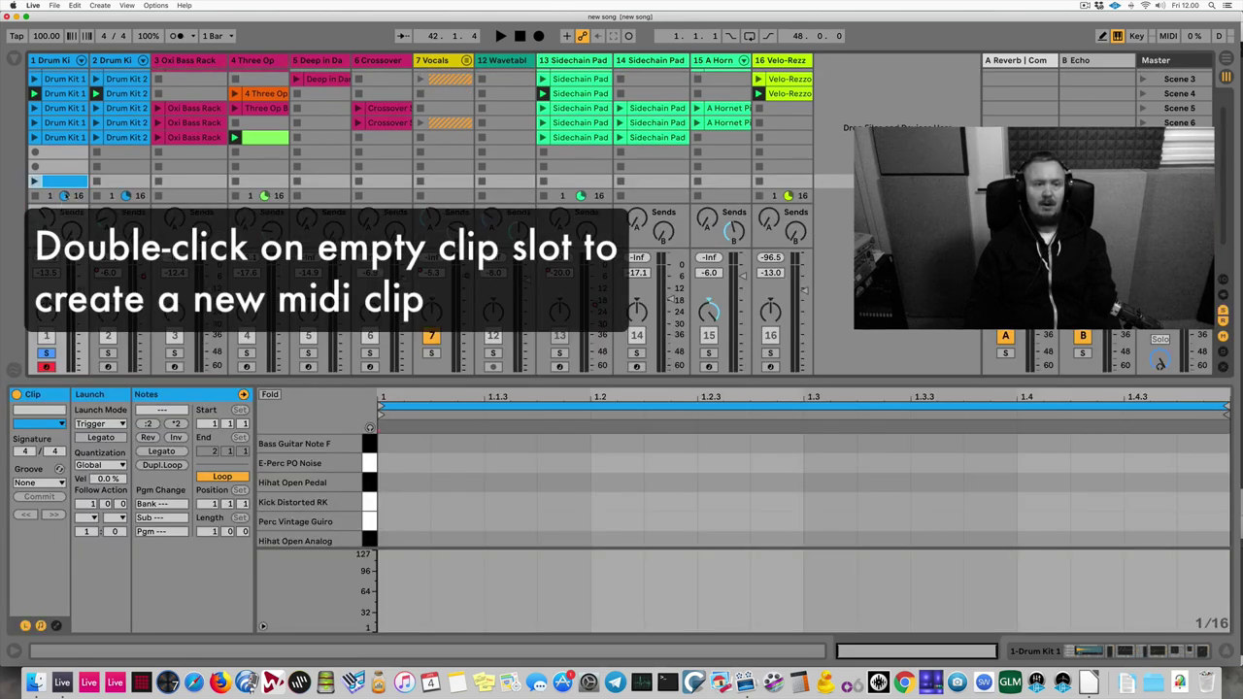
pyautogui.scroll(-3, 63, 155)
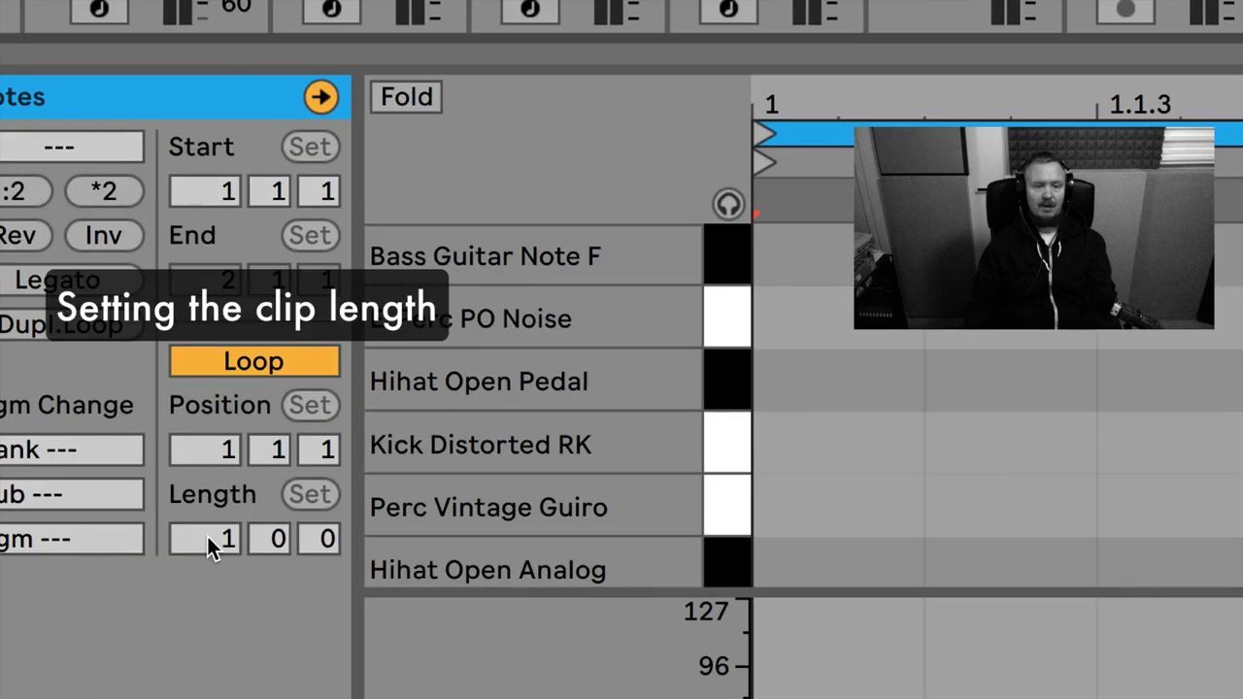
pyautogui.click(207, 539)
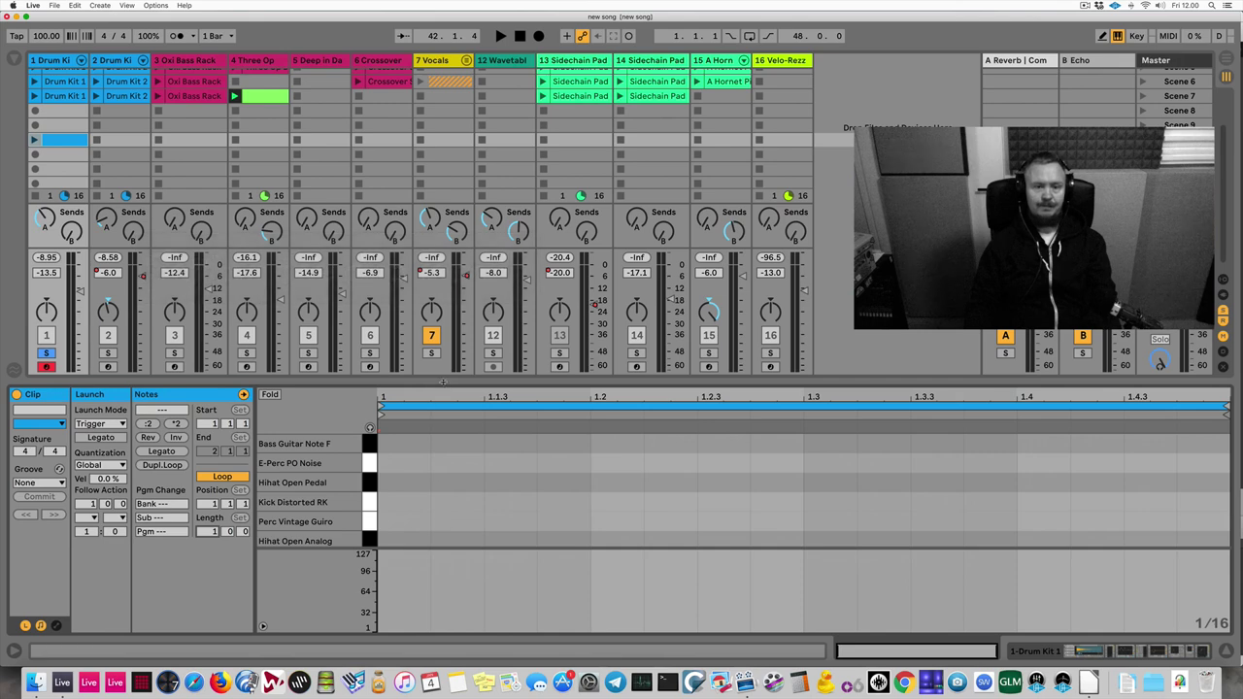
pyautogui.moveTo(443, 380); pyautogui.dragTo(442, 331)
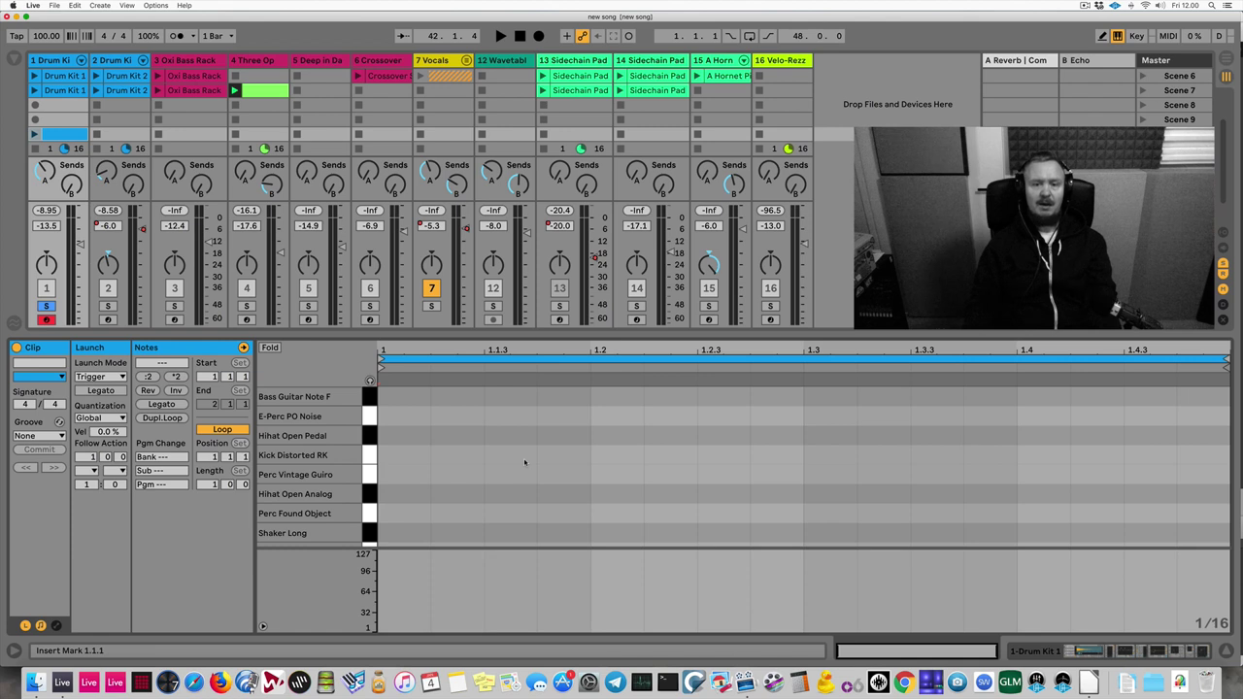
pyautogui.click(593, 483)
pyautogui.click(646, 484)
pyautogui.click(700, 488)
pyautogui.click(747, 491)
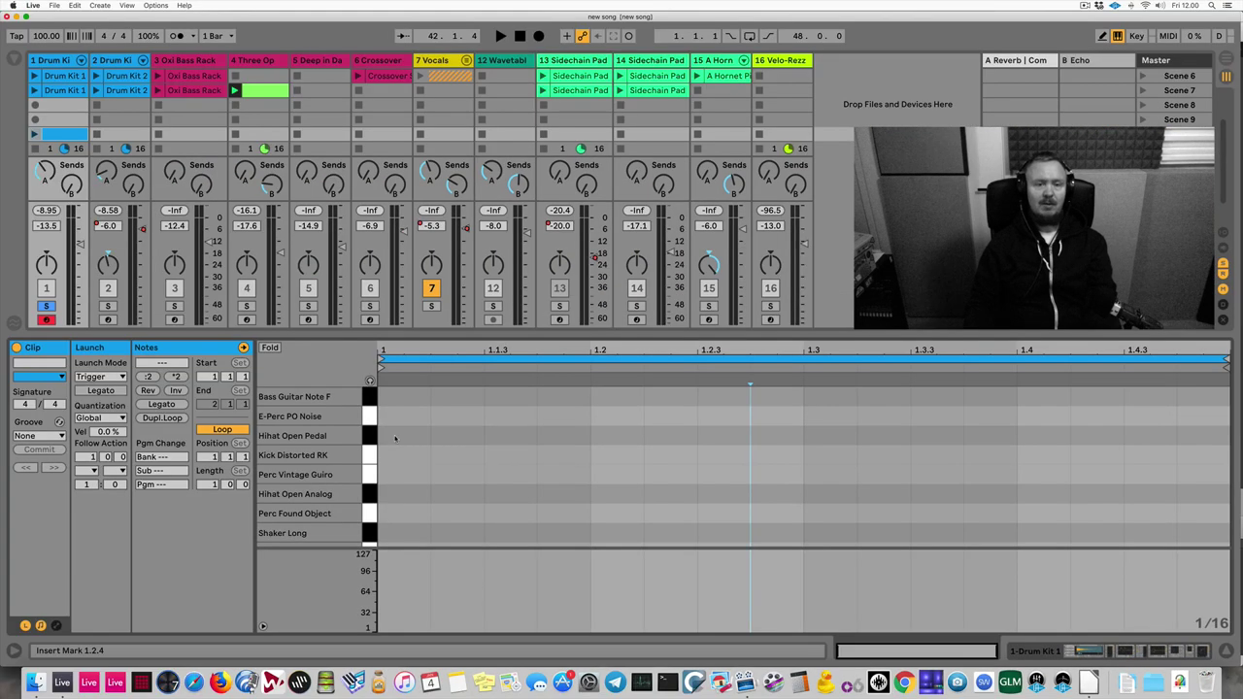
# Step: Add four consecutive 1/16 Hihat Open Pedal notes across beat 1, with note preview turned on
pyautogui.doubleClick(396, 437)
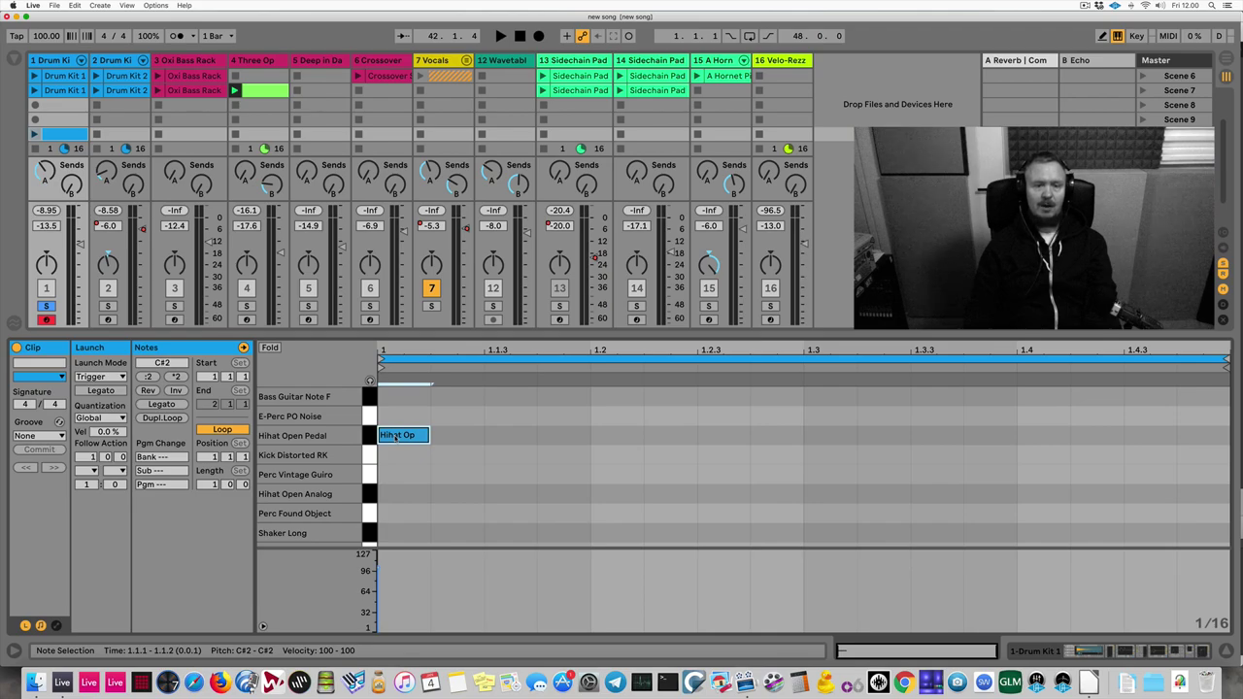
pyautogui.click(369, 381)
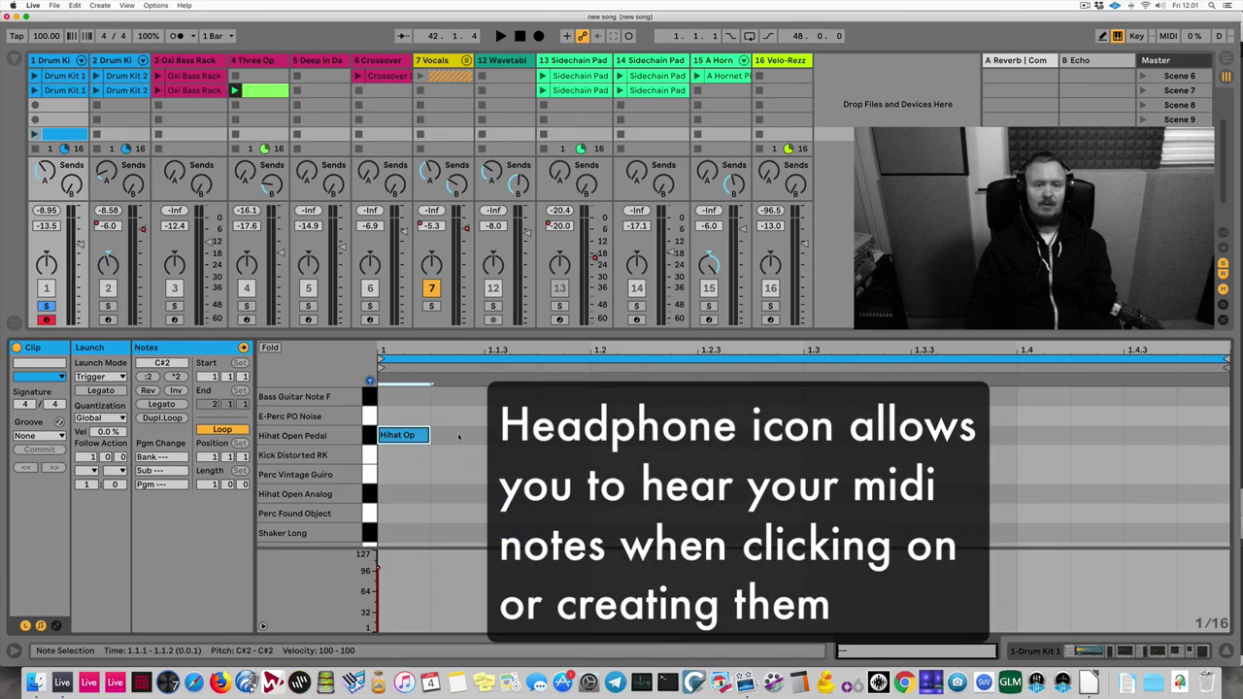
pyautogui.doubleClick(578, 513)
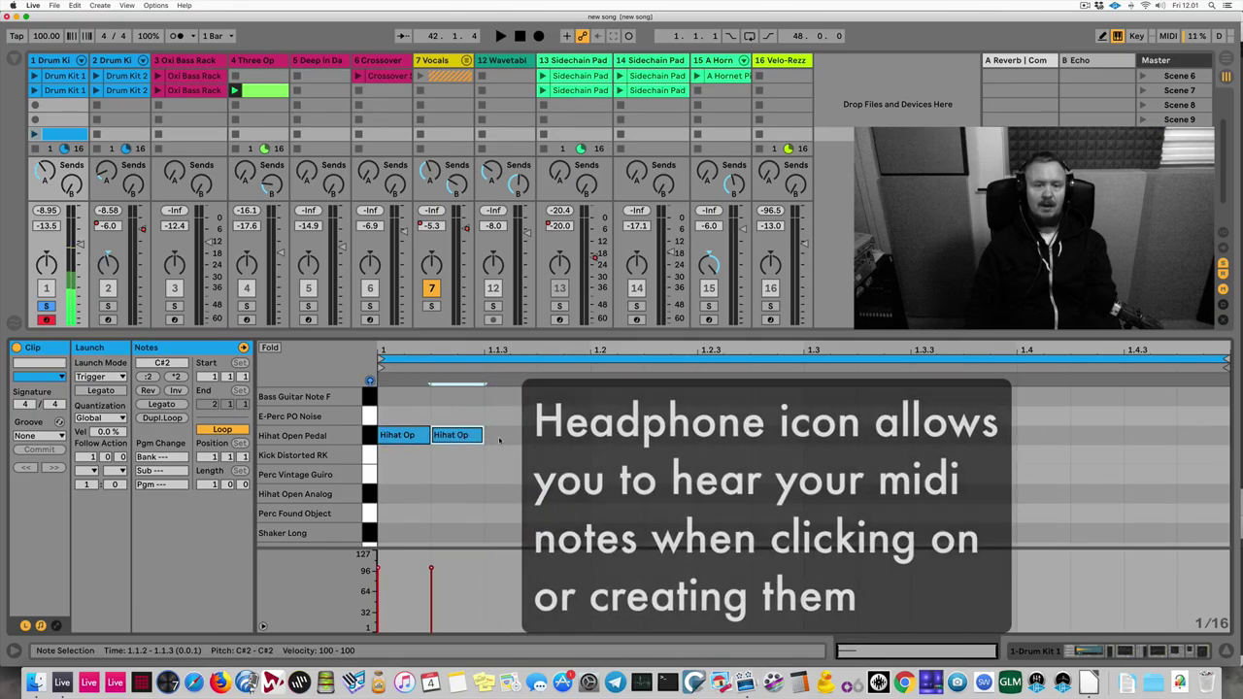
pyautogui.doubleClick(499, 437)
pyautogui.doubleClick(555, 437)
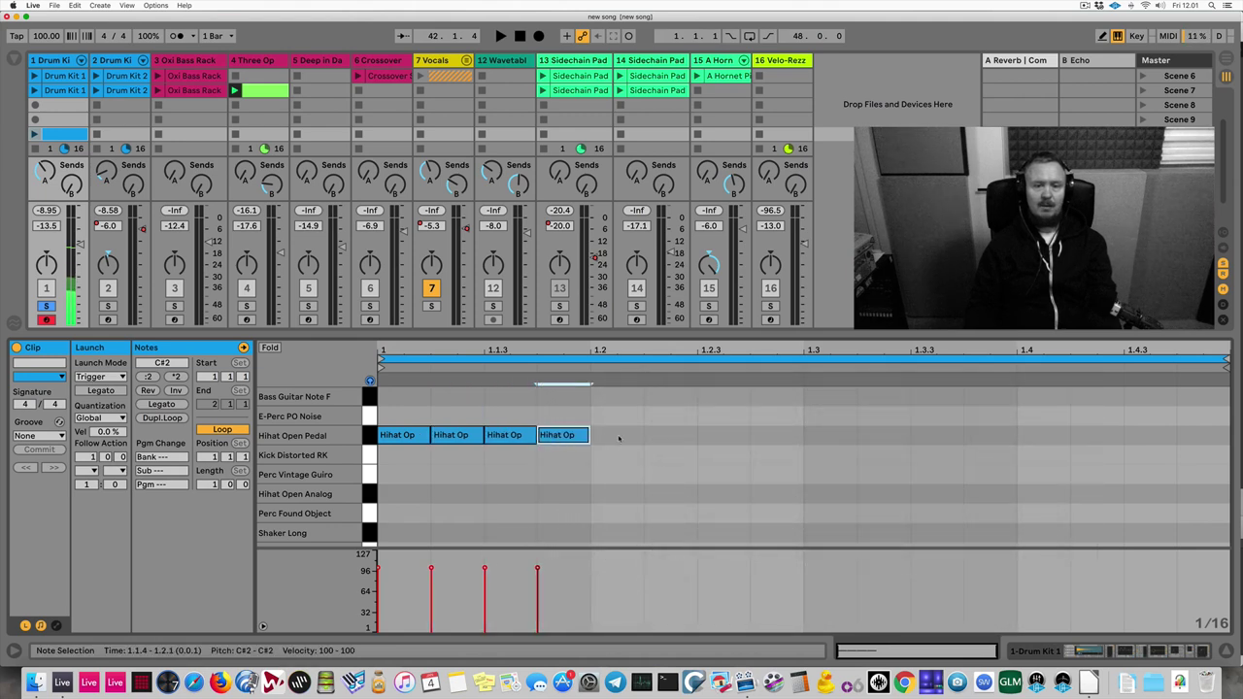
# Step: Select the four Hihat Open Pedal notes and duplicate them three times to fill the bar
pyautogui.click(595, 438)
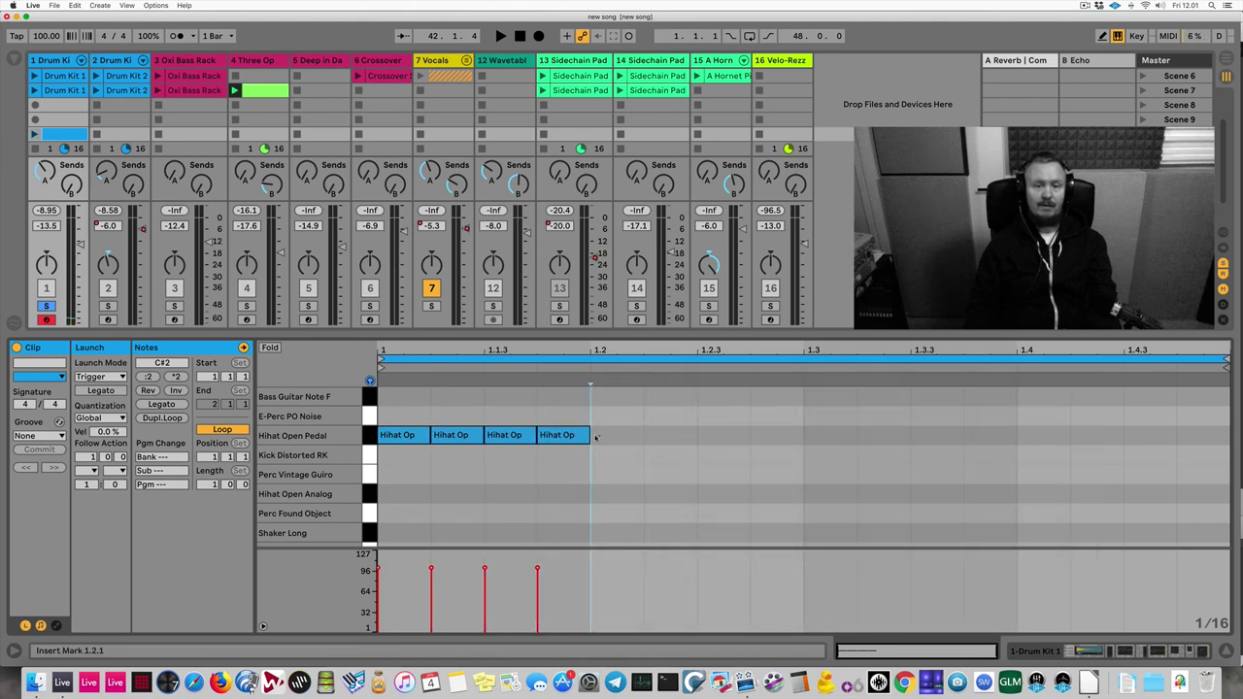
pyautogui.moveTo(596, 438); pyautogui.dragTo(396, 442)
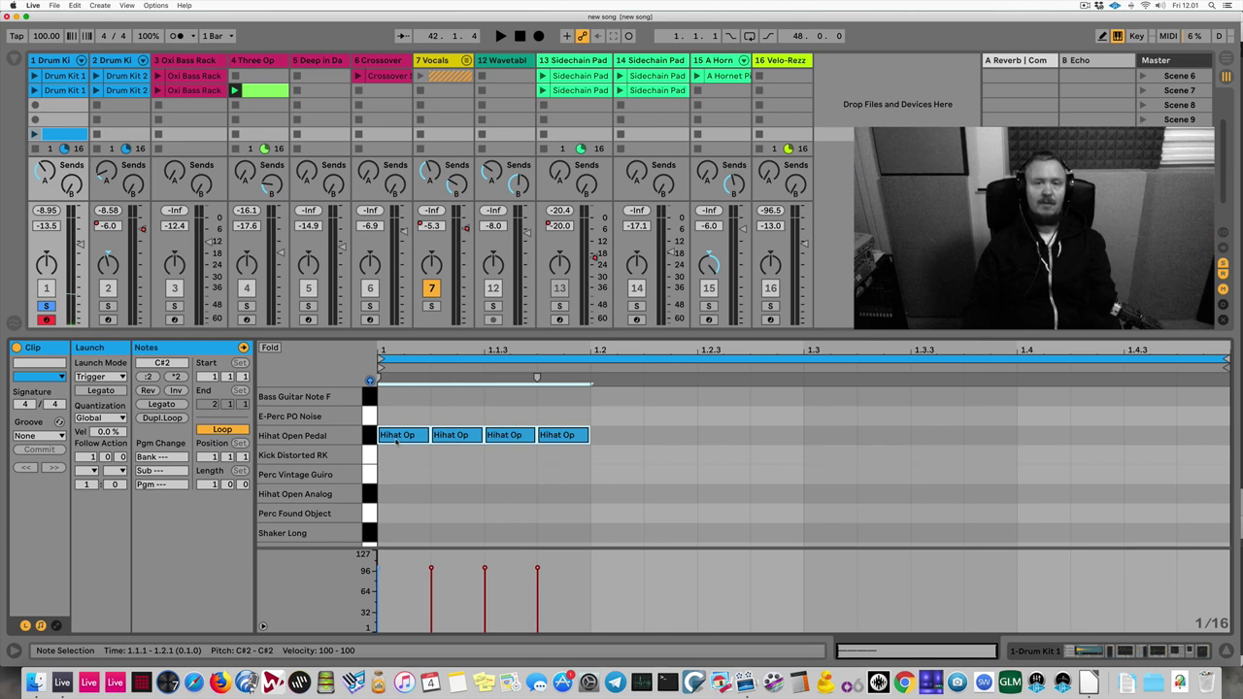
pyautogui.press('super+d')
pyautogui.press('super+d')
pyautogui.press('super+d')
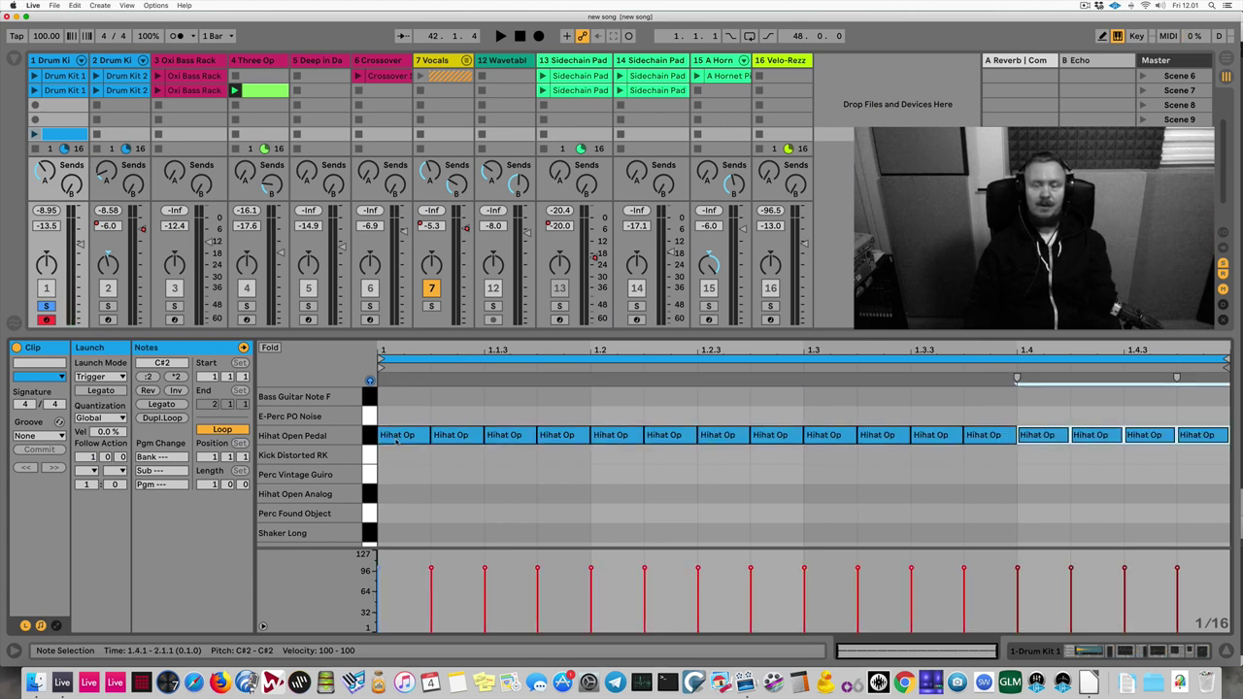
# Step: Launch the new drum clip and move all its Hihat Open Pedal notes down to the Hihat Open Analog row
pyautogui.click(34, 134)
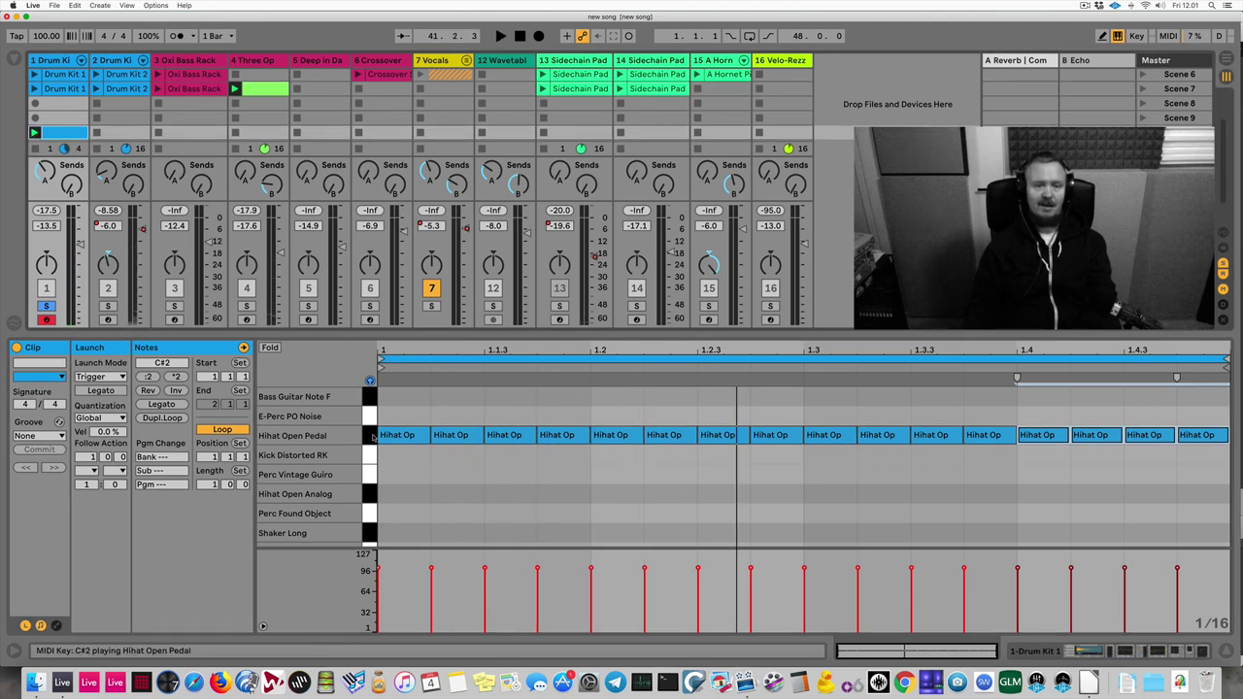
pyautogui.click(373, 436)
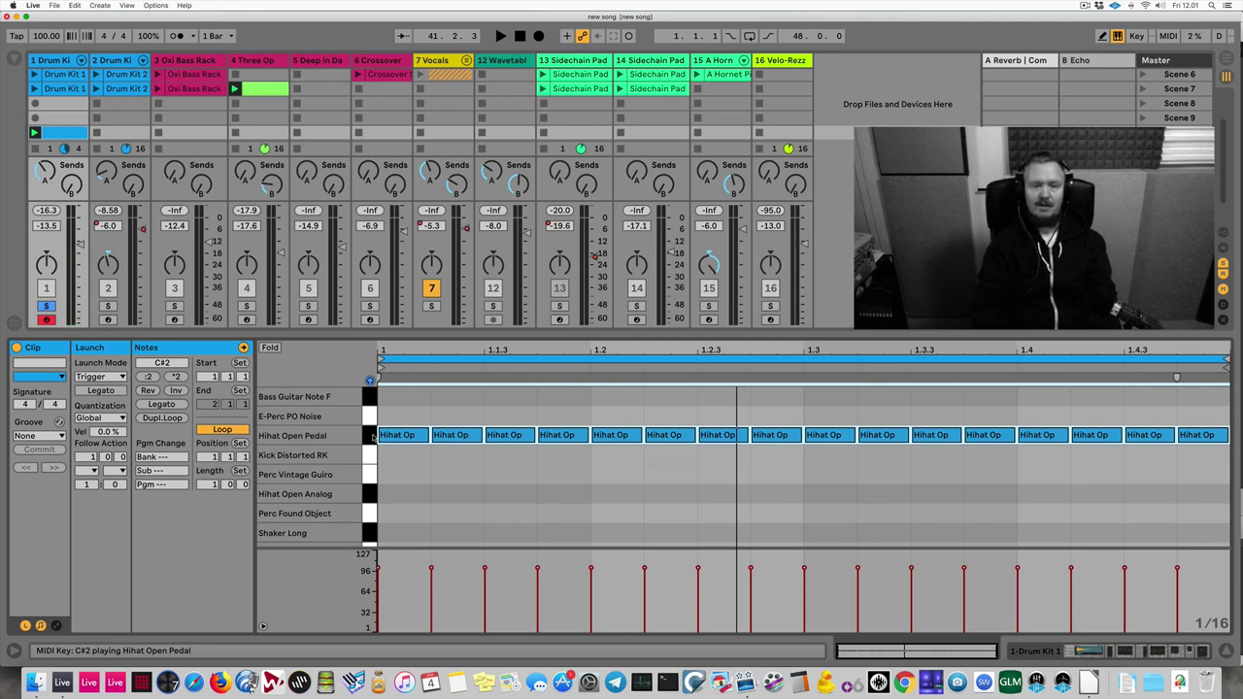
pyautogui.press('Down')
pyautogui.press('Down')
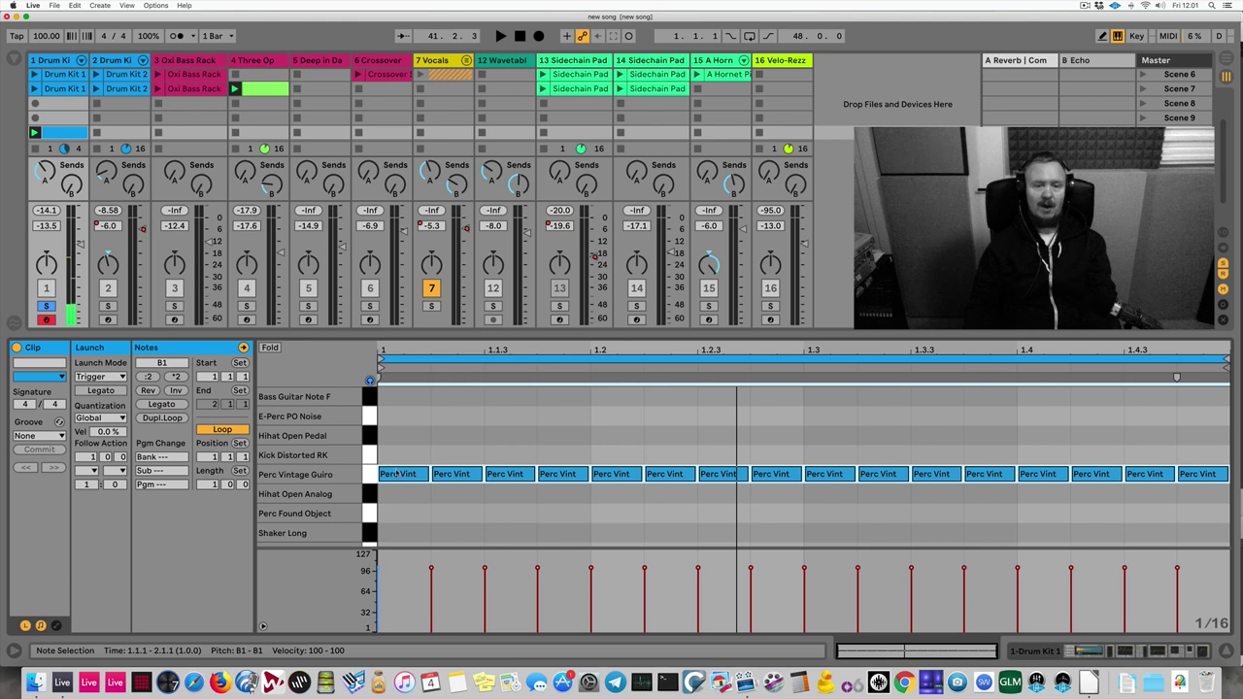
pyautogui.click(396, 473)
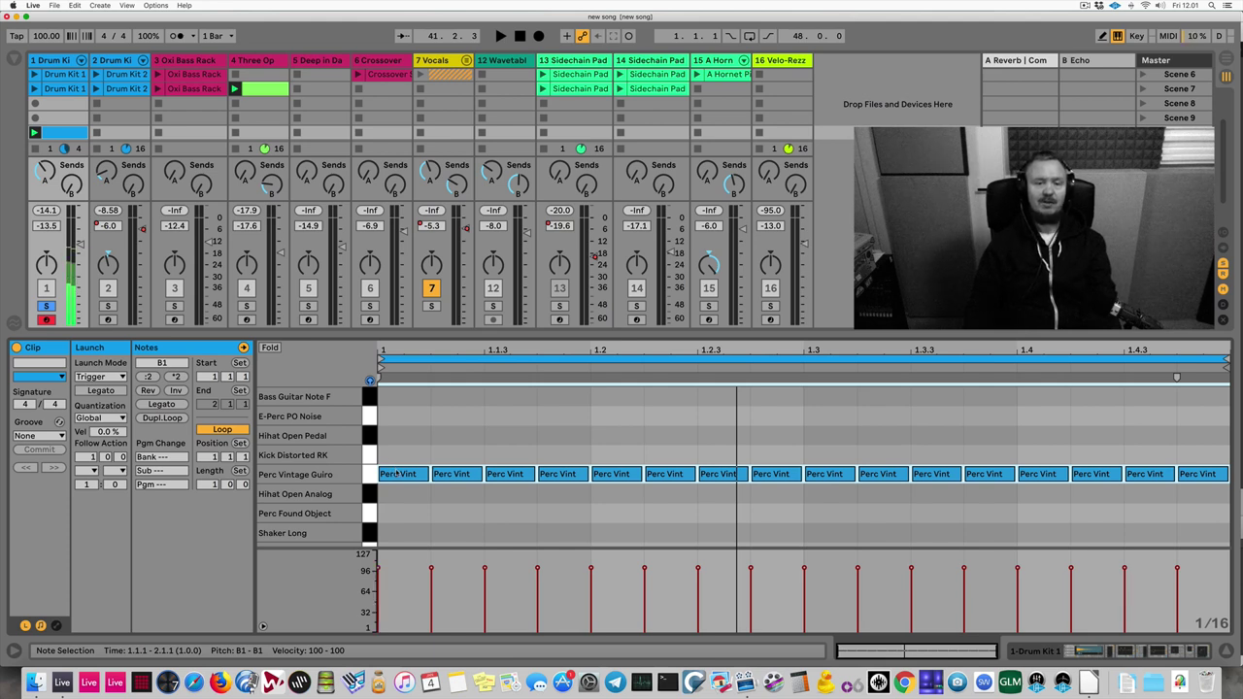
pyautogui.moveTo(396, 473); pyautogui.dragTo(398, 491)
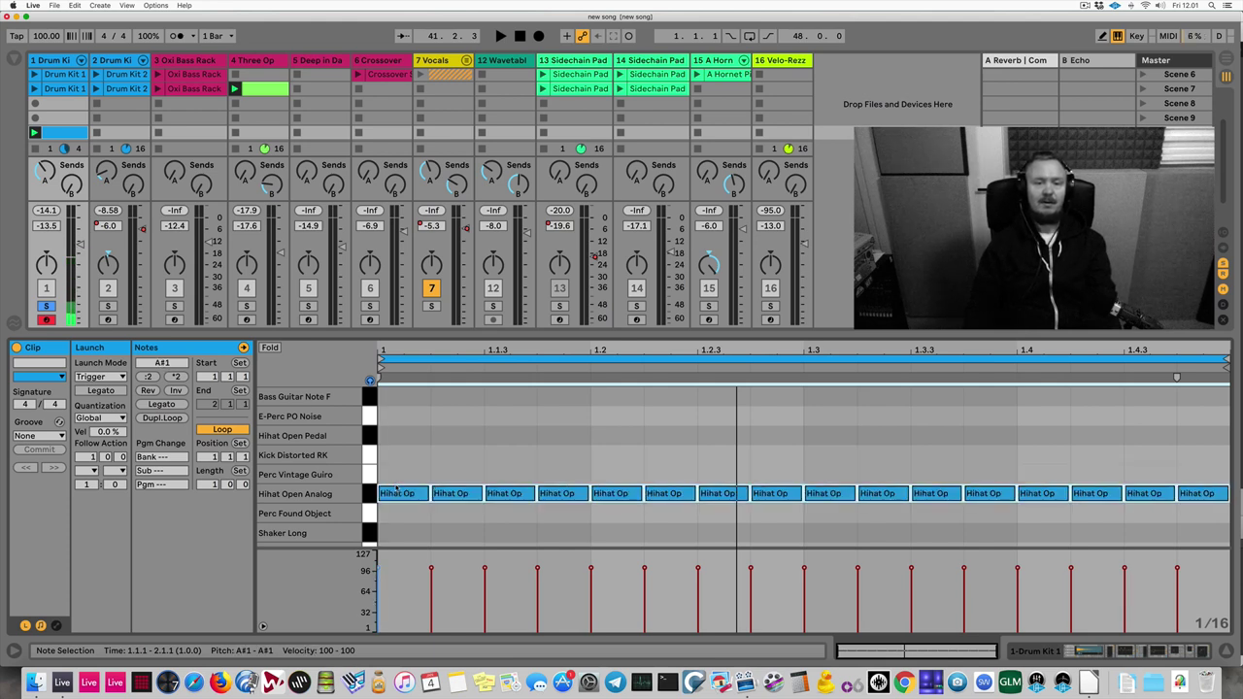
# Step: Audition the clip, move all its notes down to the Shaker Long row and delete every note except the first
pyautogui.press('space')
pyautogui.scroll(-5, 444, 444)
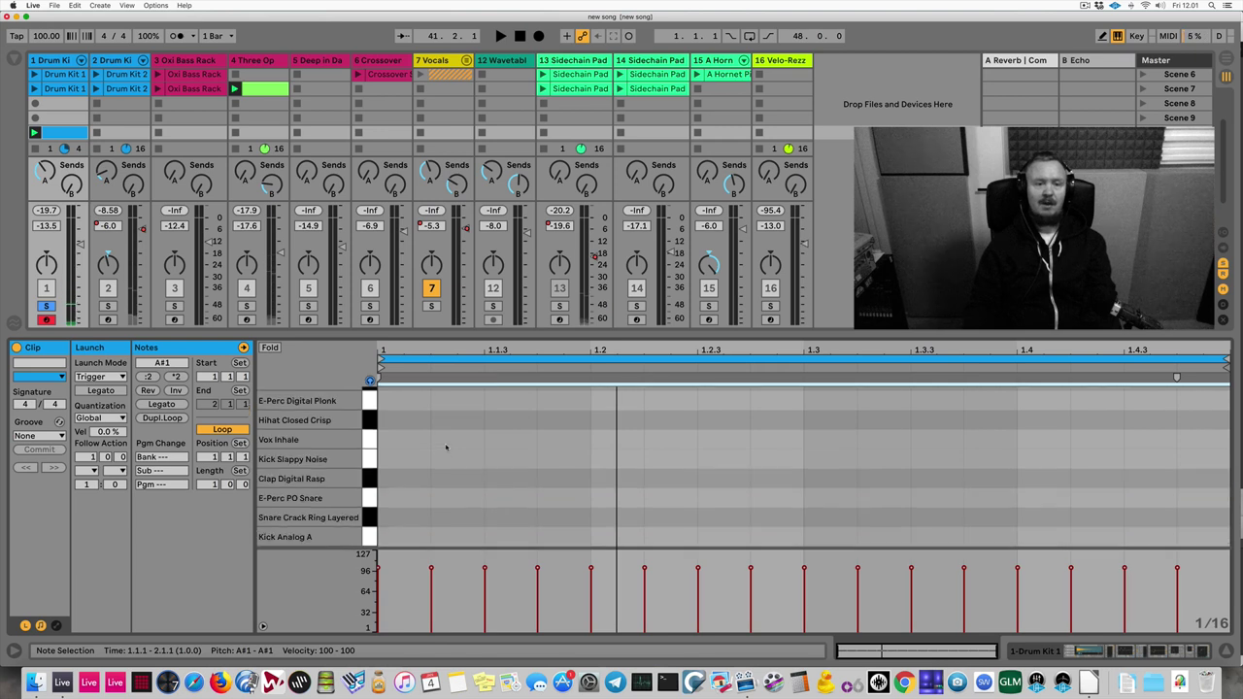
pyautogui.scroll(5, 445, 448)
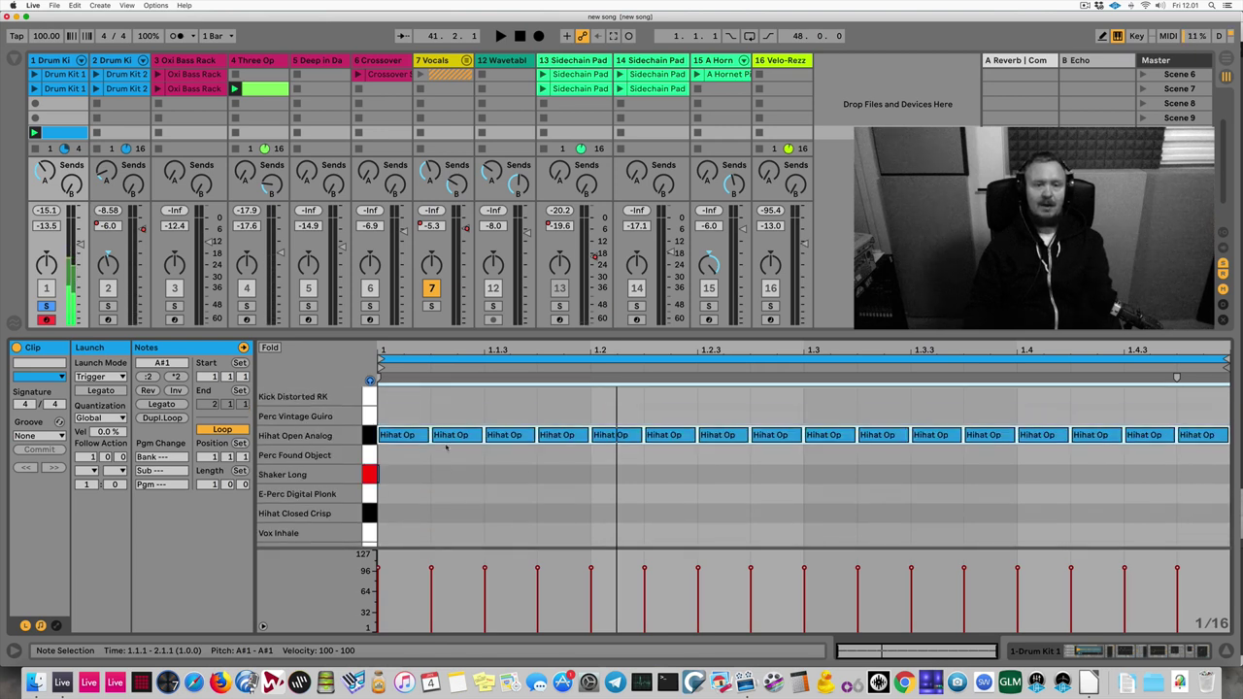
pyautogui.press('Down')
pyautogui.press('Down')
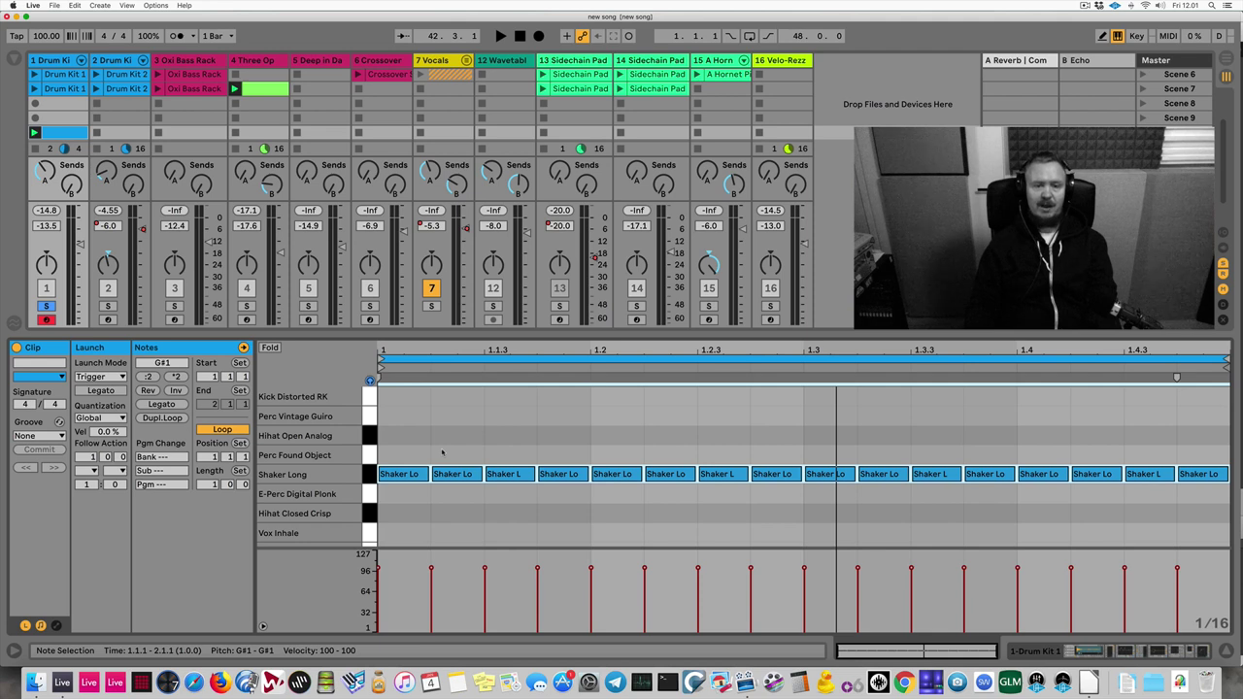
pyautogui.moveTo(442, 453); pyautogui.dragTo(1194, 502)
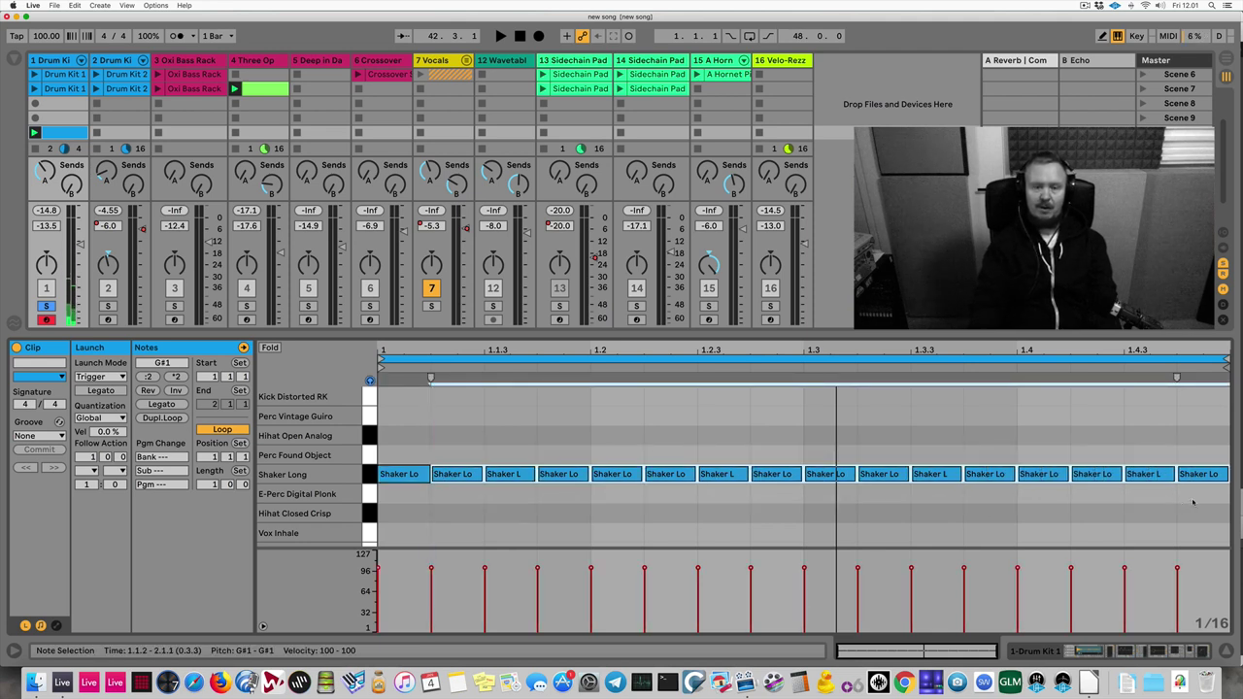
pyautogui.press('Delete')
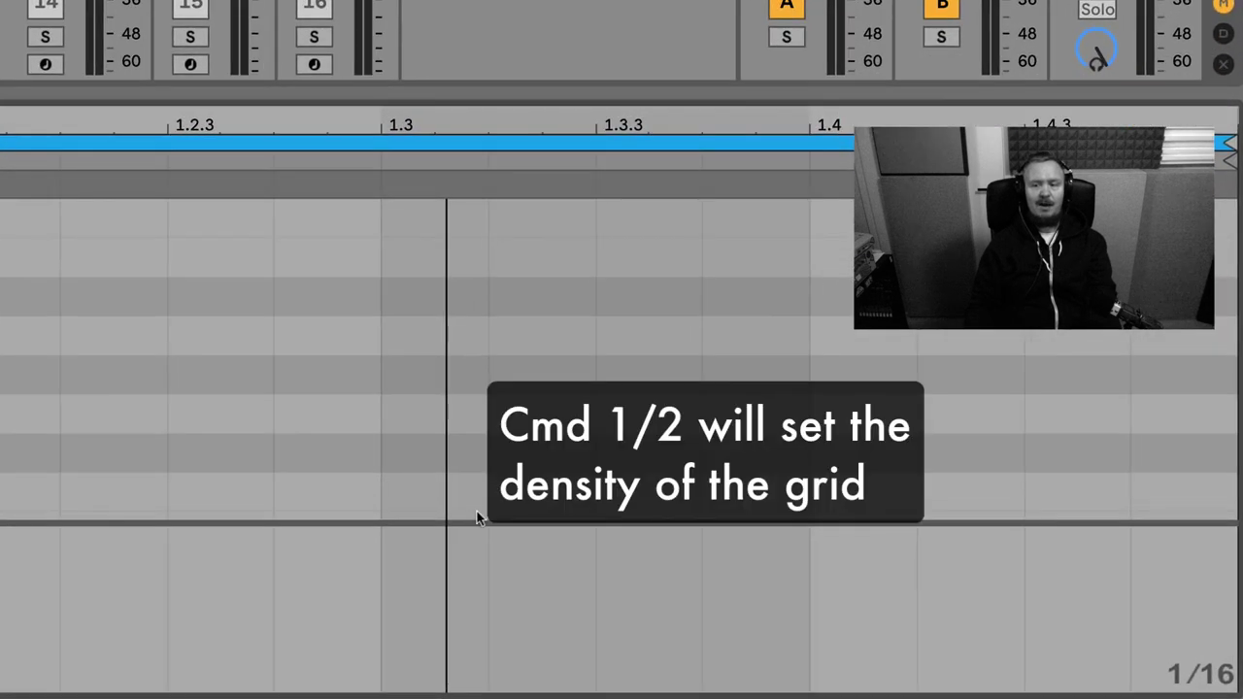
# Step: Try the note grid at 1/32 and 1/64, and return it to 1/16
pyautogui.press('super+1')
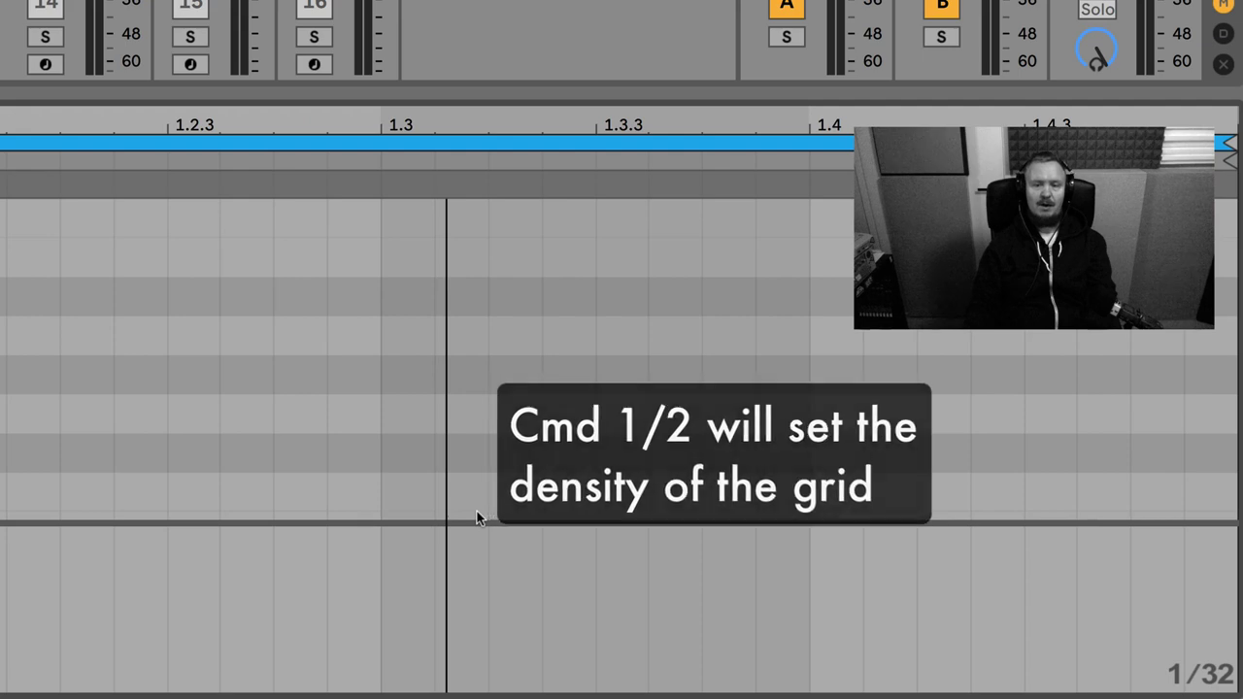
pyautogui.press('super+1')
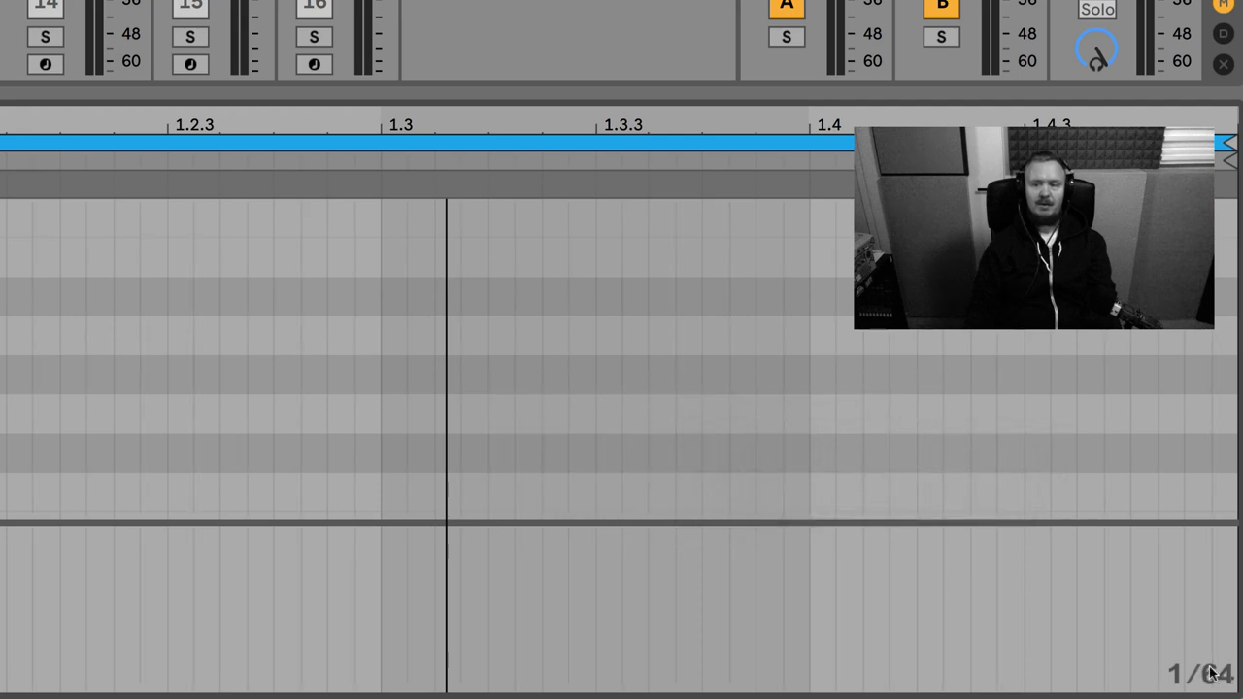
pyautogui.press('super+2')
pyautogui.press('super+2')
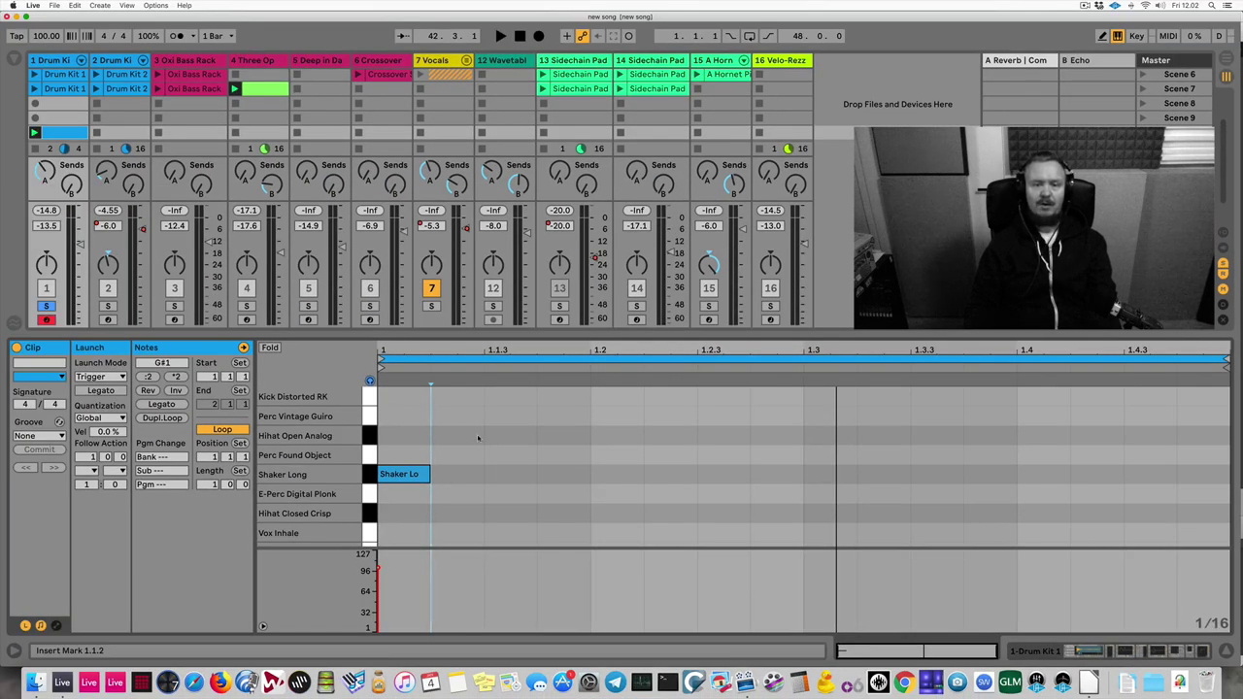
# Step: Set the note grid to 1/8 and lengthen the remaining Shaker Long note to an eighth note
pyautogui.click(485, 450)
pyautogui.click(804, 461)
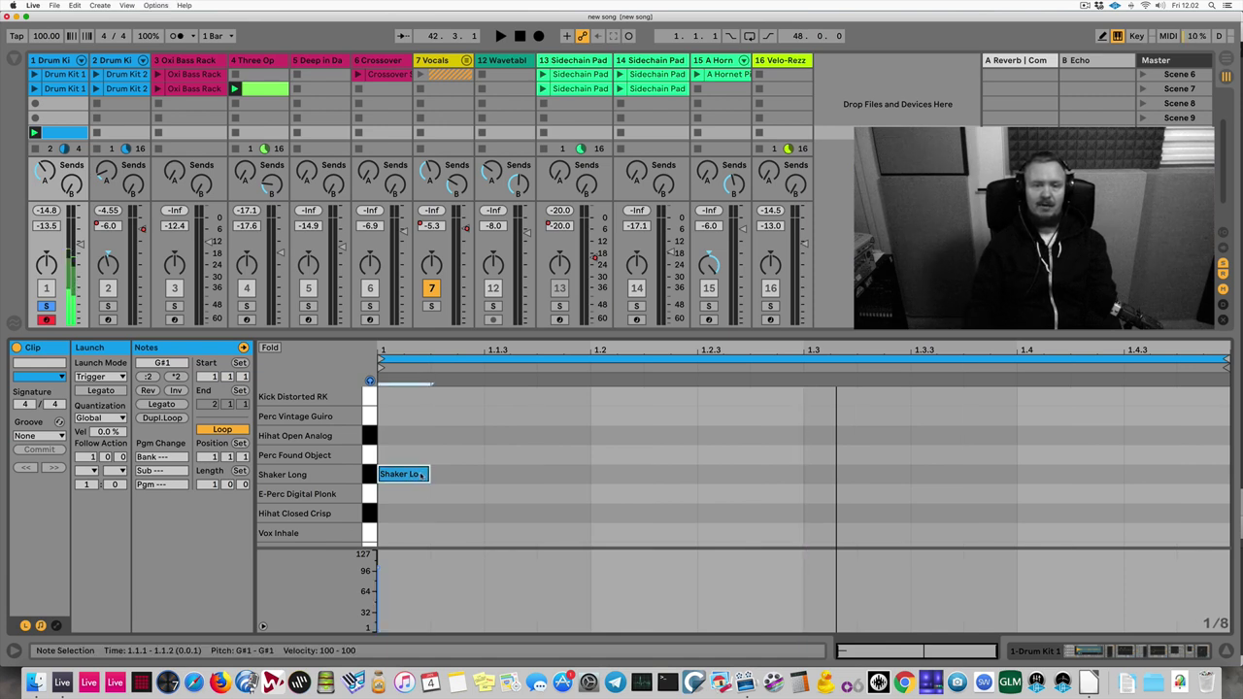
pyautogui.click(417, 474)
pyautogui.click(417, 474)
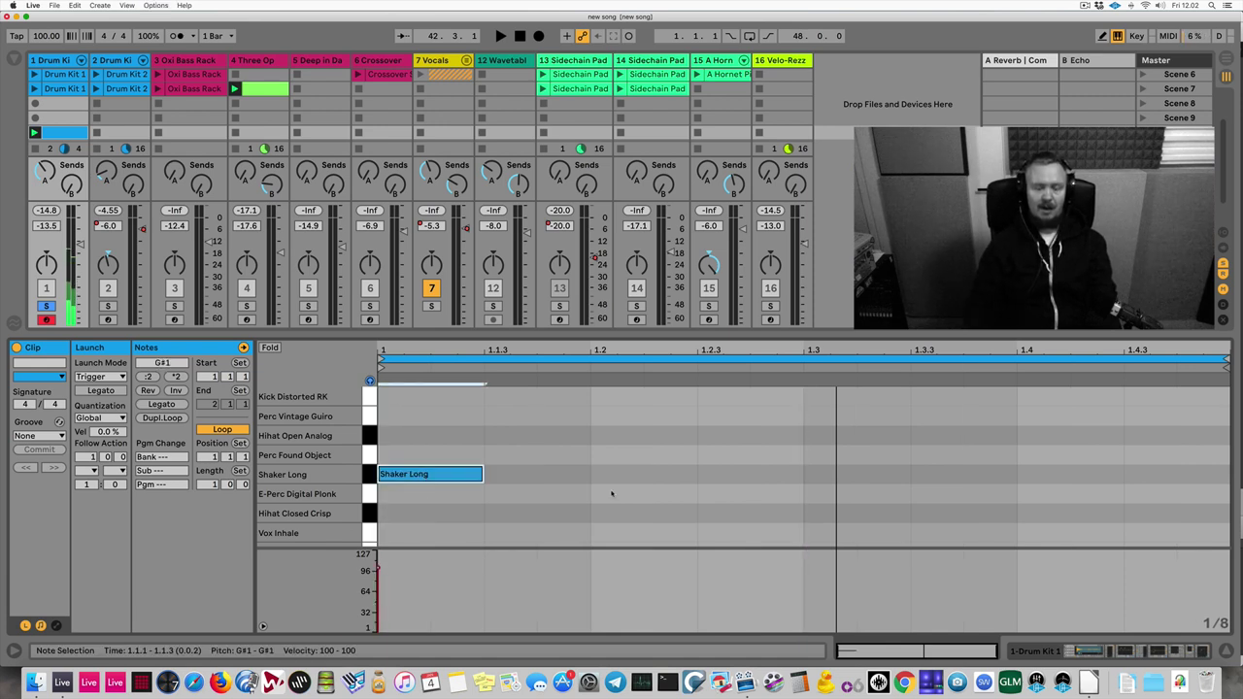
# Step: Duplicate the eighth-length Shaker Long note seven times to fill the bar, and play the clip back
pyautogui.press('super+d')
pyautogui.press('super+d')
pyautogui.press('super+d')
pyautogui.press('super+d')
pyautogui.press('super+d')
pyautogui.press('super+d')
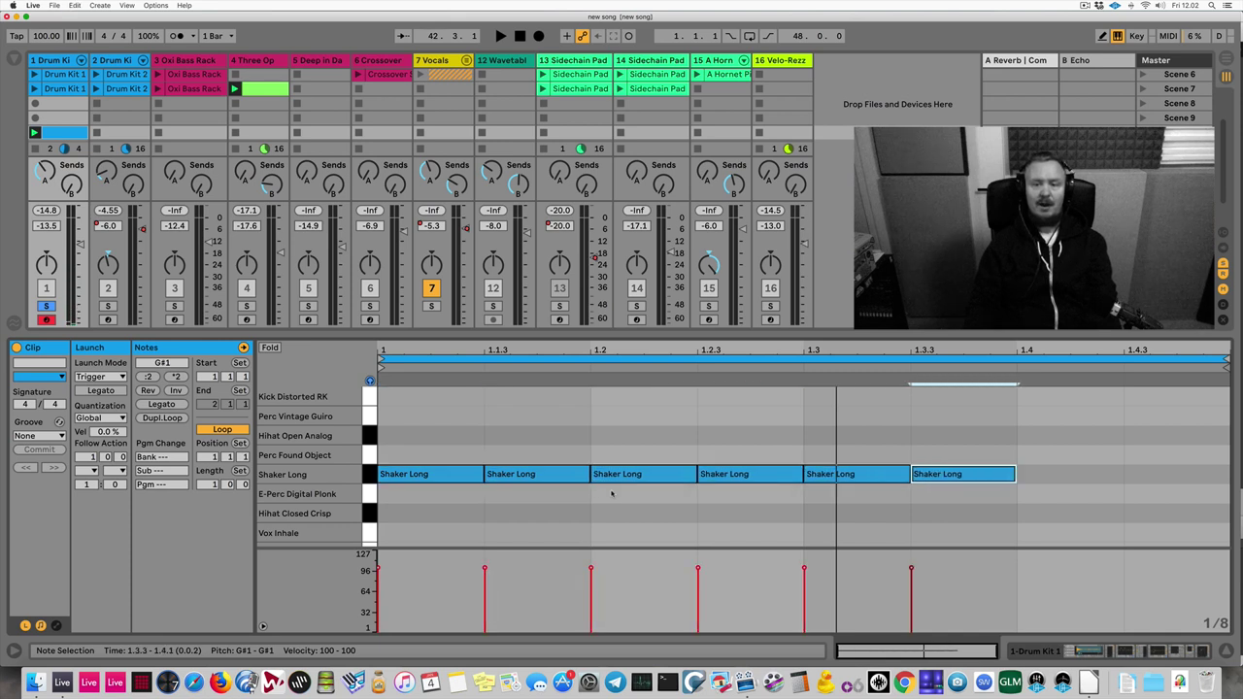
pyautogui.press('super+d')
pyautogui.press('space')
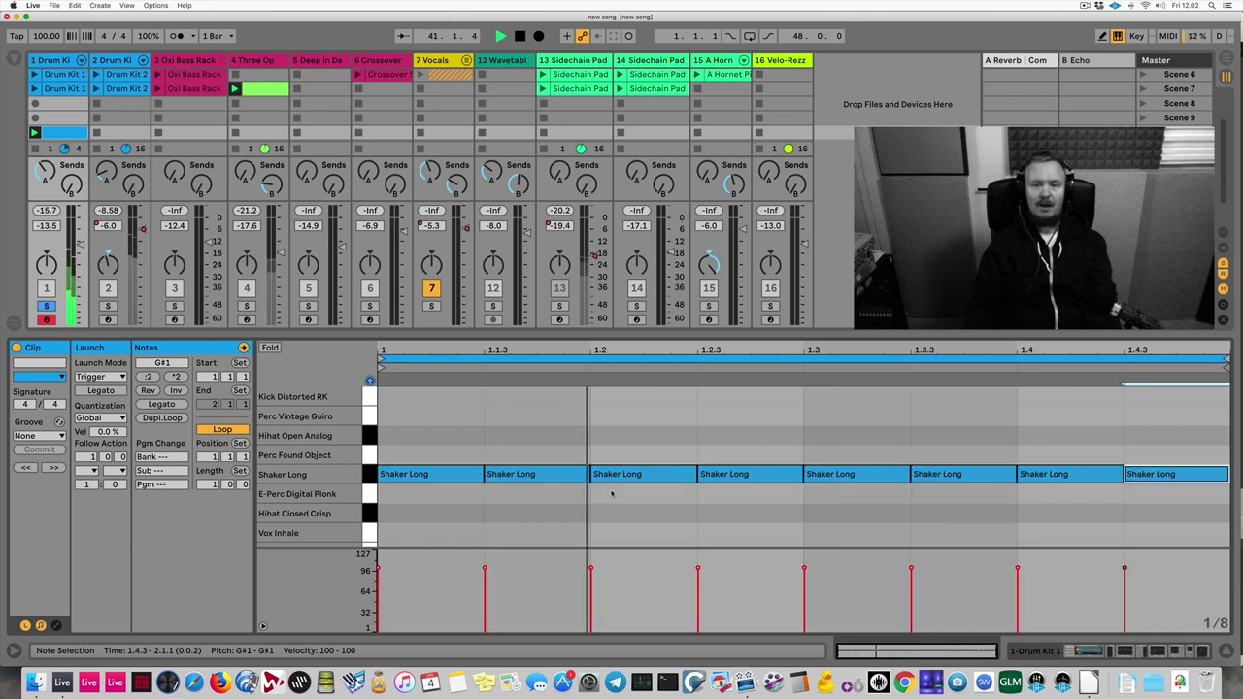
pyautogui.press('space')
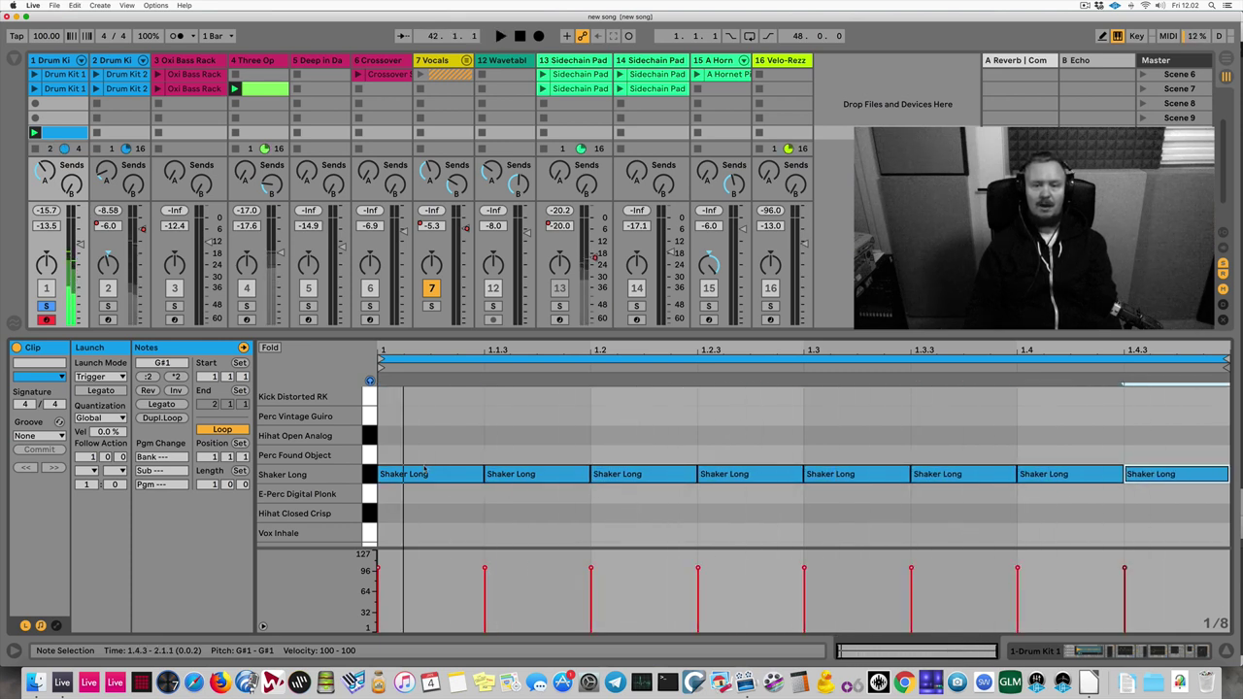
# Step: Delete all the eighth-length Shaker Long notes and set the note grid to 1/16
pyautogui.click(369, 473)
pyautogui.press('Delete')
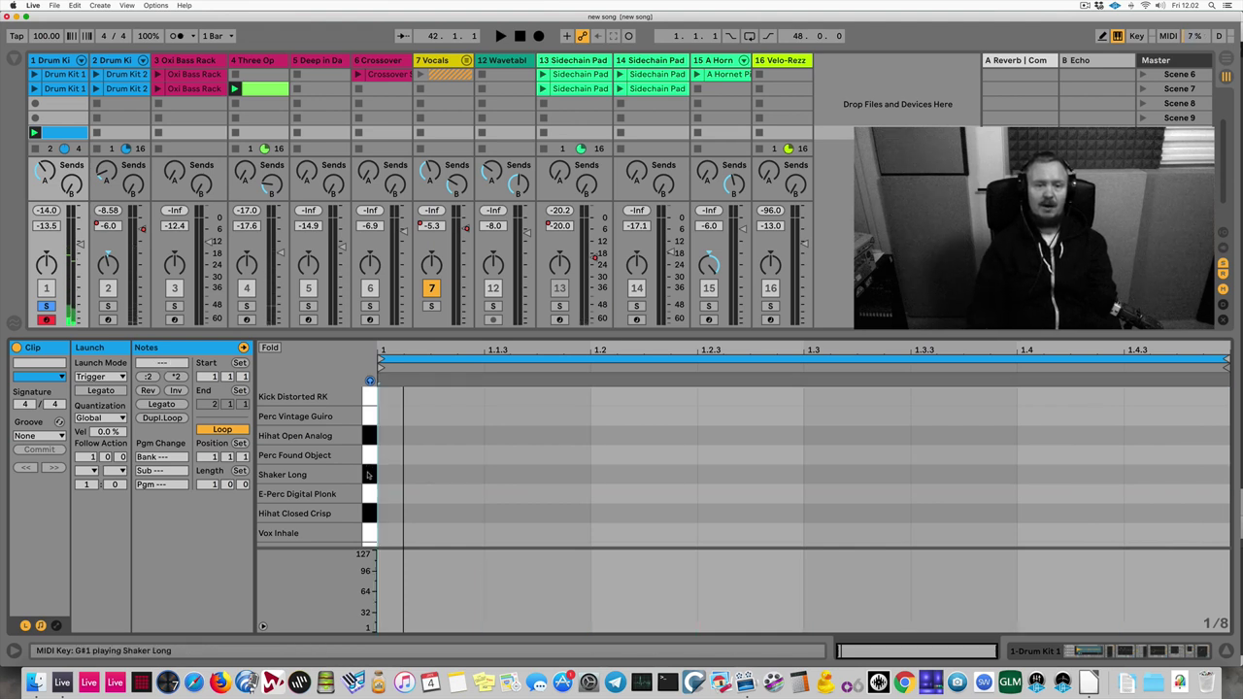
pyautogui.press('super+1')
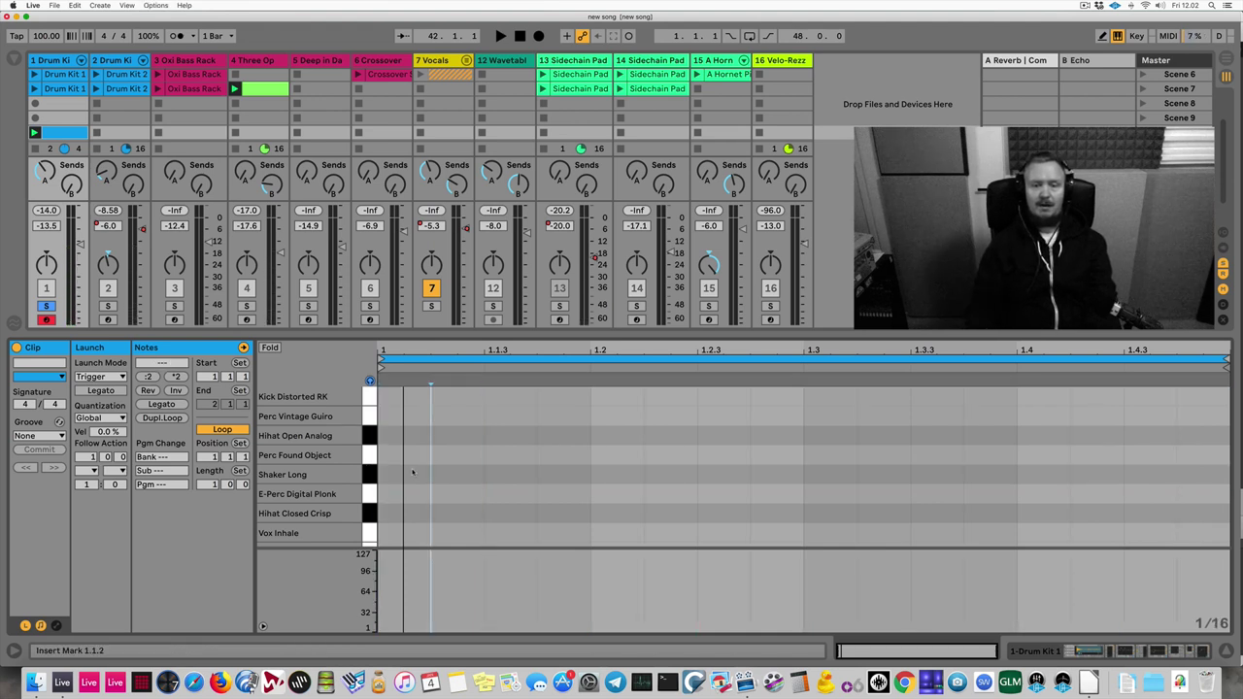
# Step: Add a sixteenth Shaker Long note at the start, duplicate it fifteen times to fill the bar, and play the clip back
pyautogui.doubleClick(410, 475)
pyautogui.press('super+d')
pyautogui.press('super+d')
pyautogui.press('super+d')
pyautogui.press('super+d')
pyautogui.press('super+d')
pyautogui.press('super+d')
pyautogui.press('super+d')
pyautogui.press('super+d')
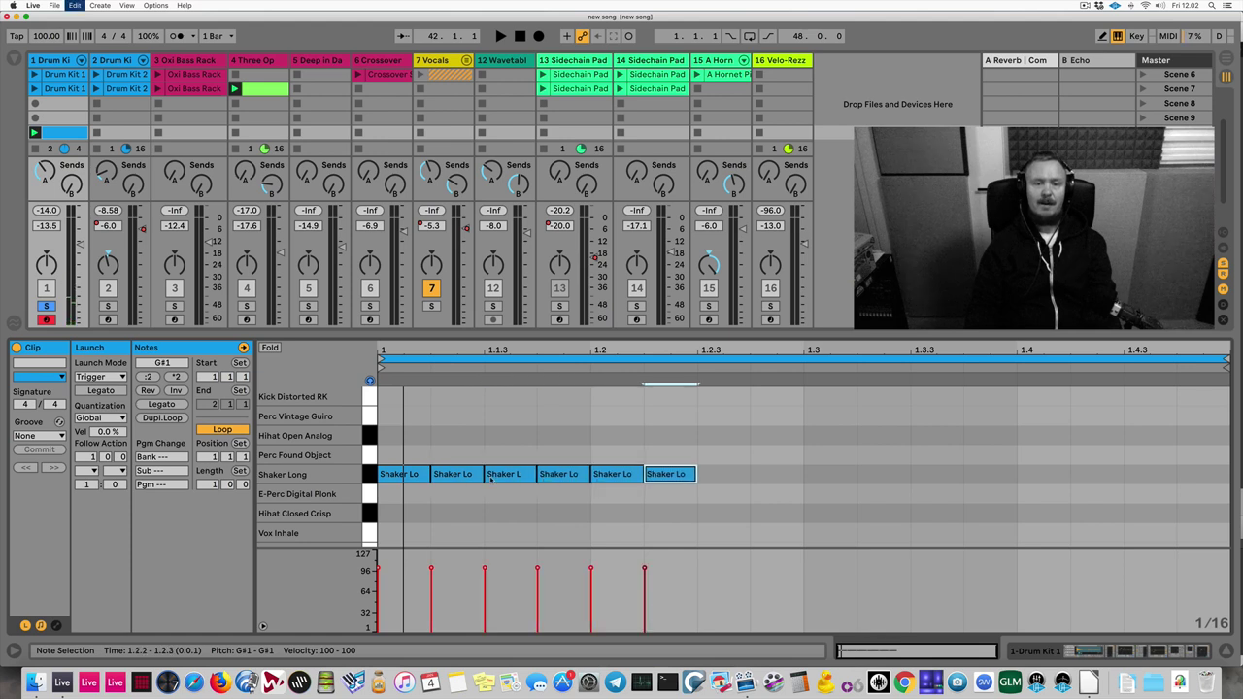
pyautogui.press('super+d')
pyautogui.press('super+d')
pyautogui.press('super+d')
pyautogui.press('super+d')
pyautogui.press('super+d')
pyautogui.press('super+d')
pyautogui.press('super+d')
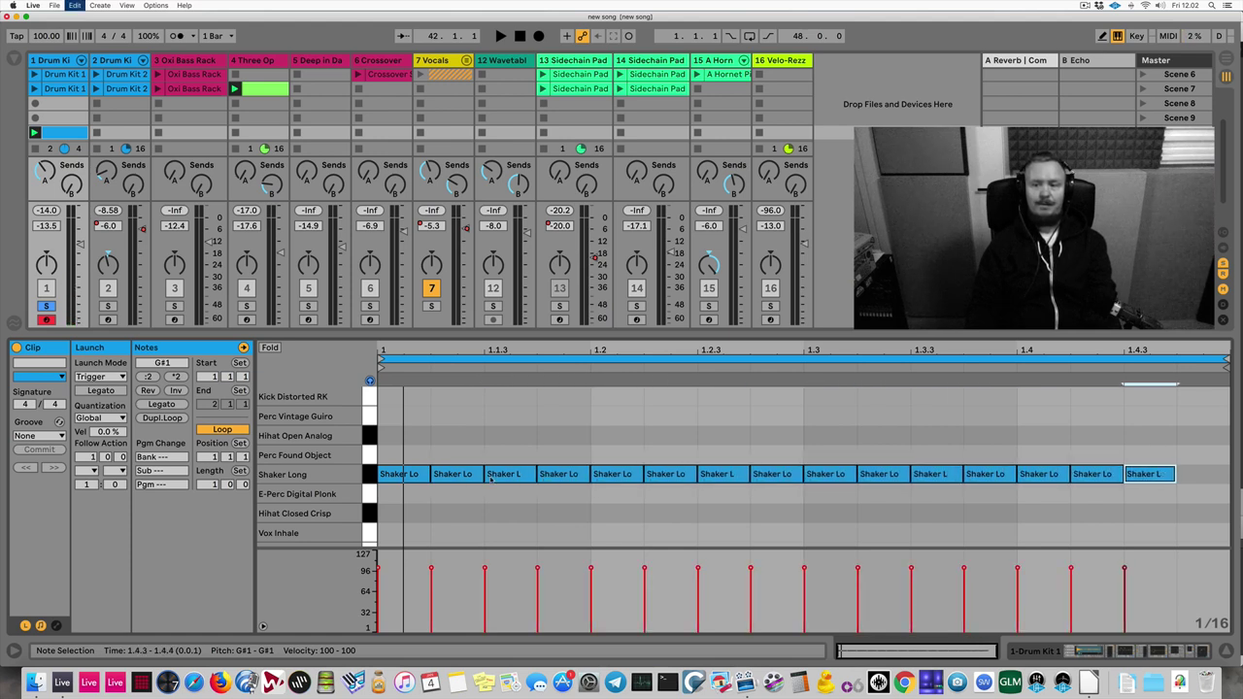
pyautogui.press('space')
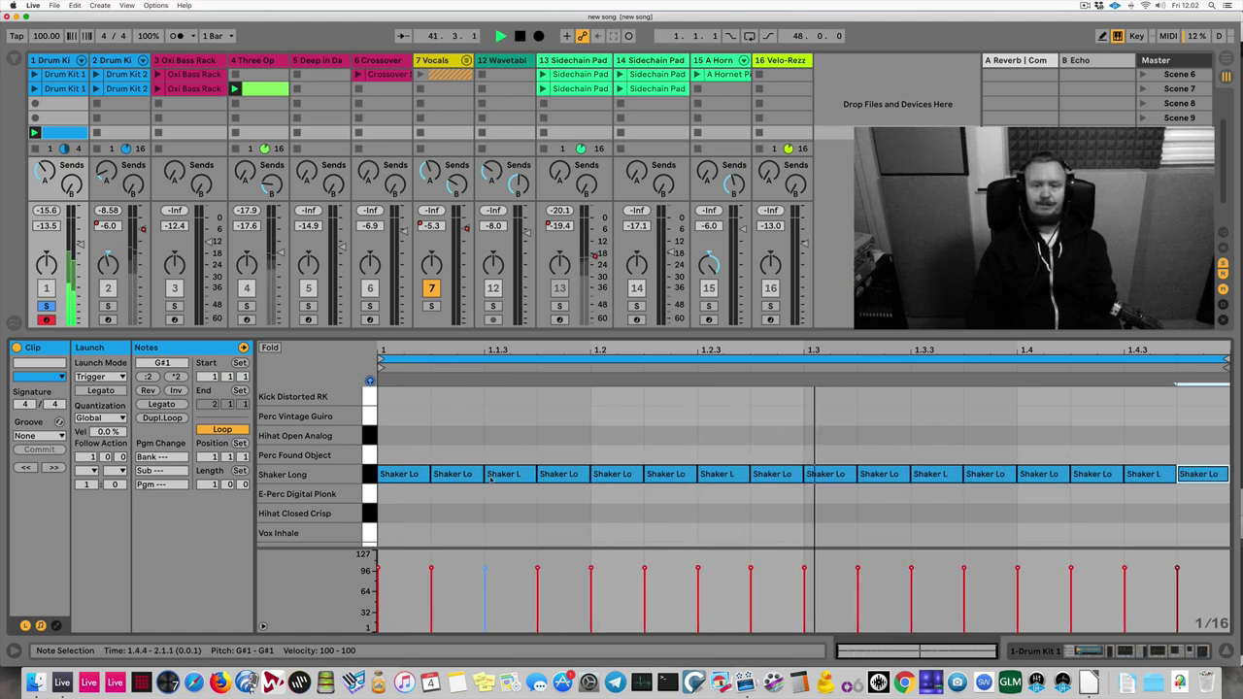
pyautogui.press('space')
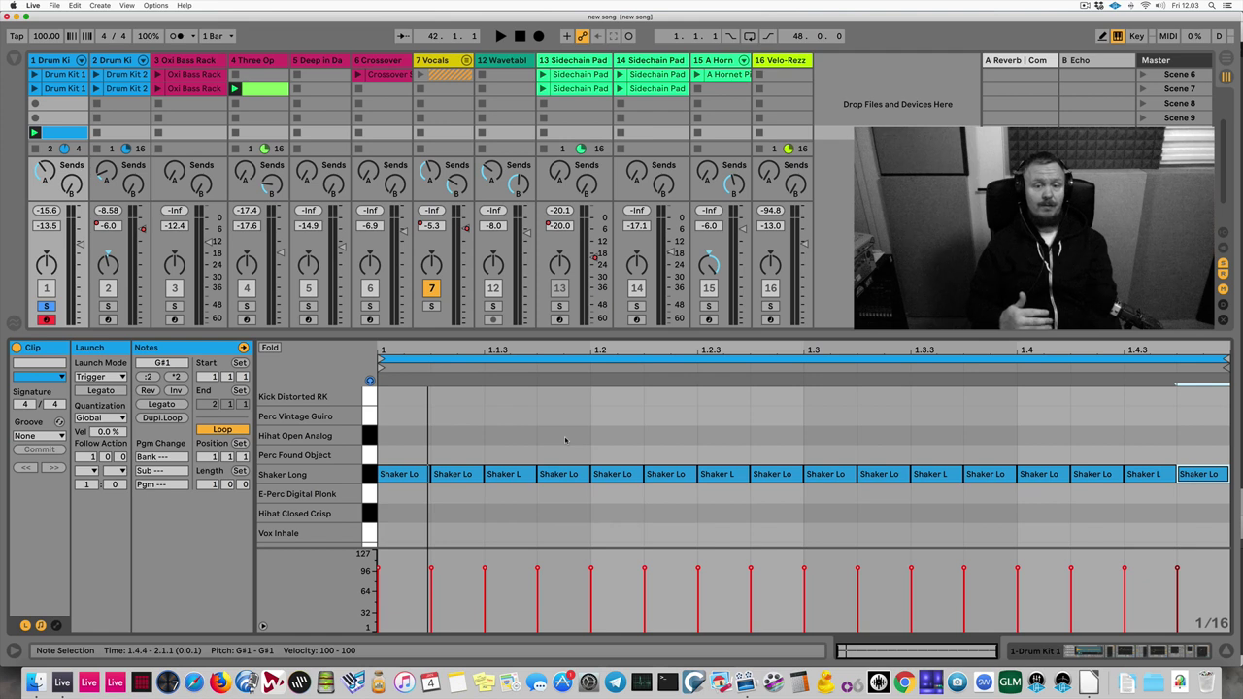
# Step: Delete all the sixteenth Shaker Long notes and examine the Record Quantization options without changing the setting
pyautogui.click(393, 450)
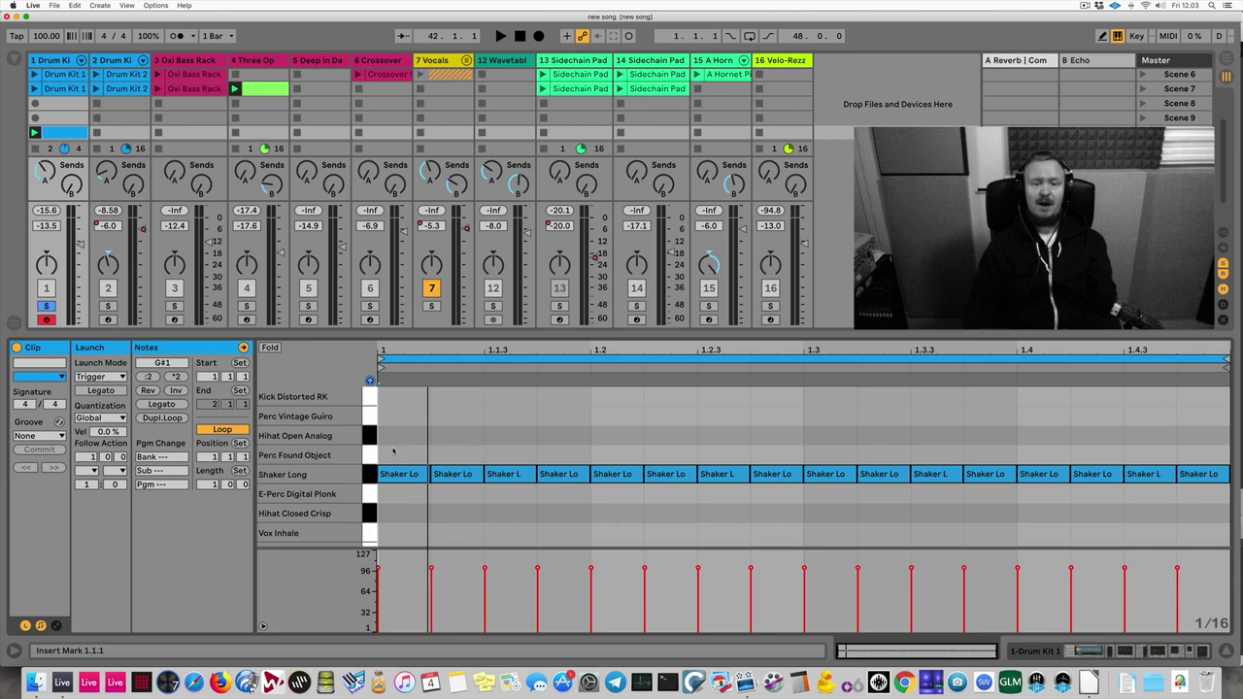
pyautogui.moveTo(393, 451); pyautogui.dragTo(1186, 492)
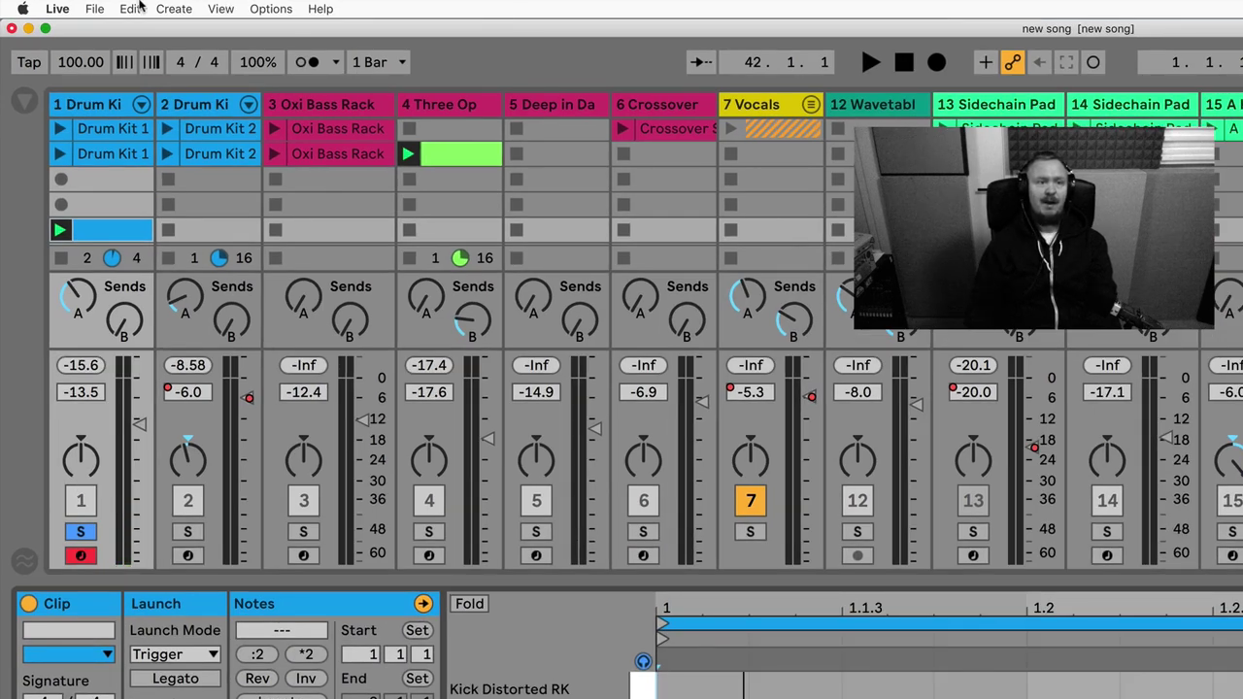
pyautogui.click(132, 9)
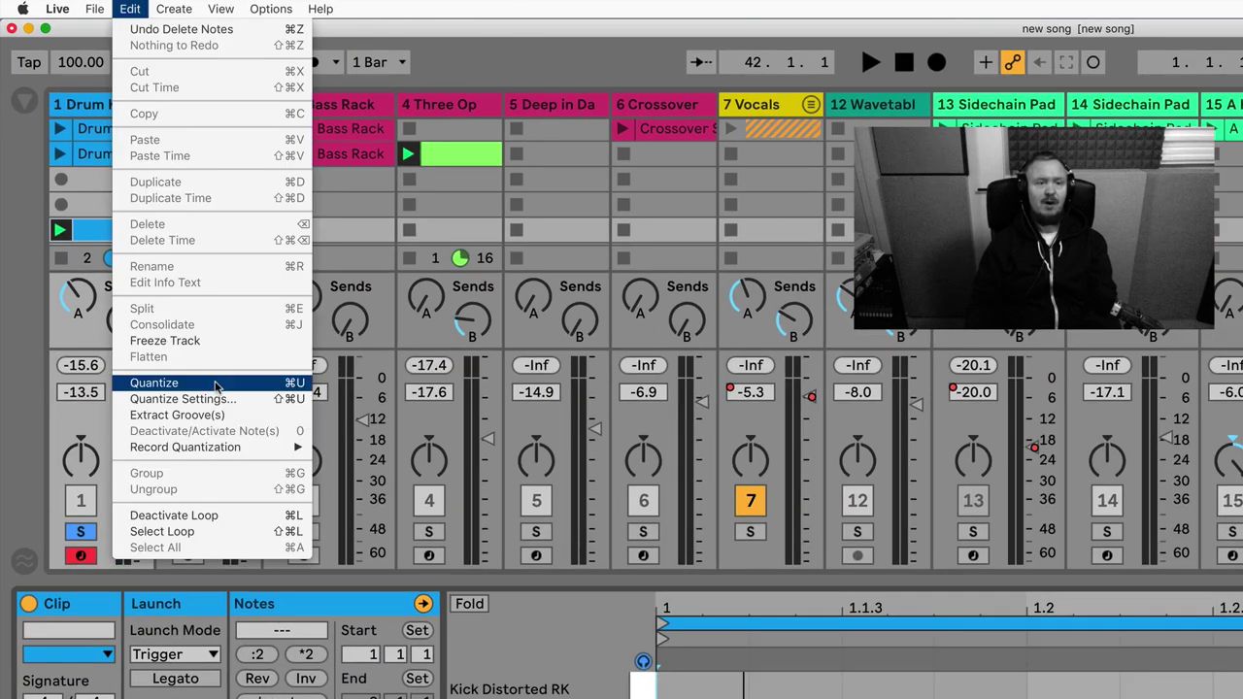
pyautogui.moveTo(233, 450)
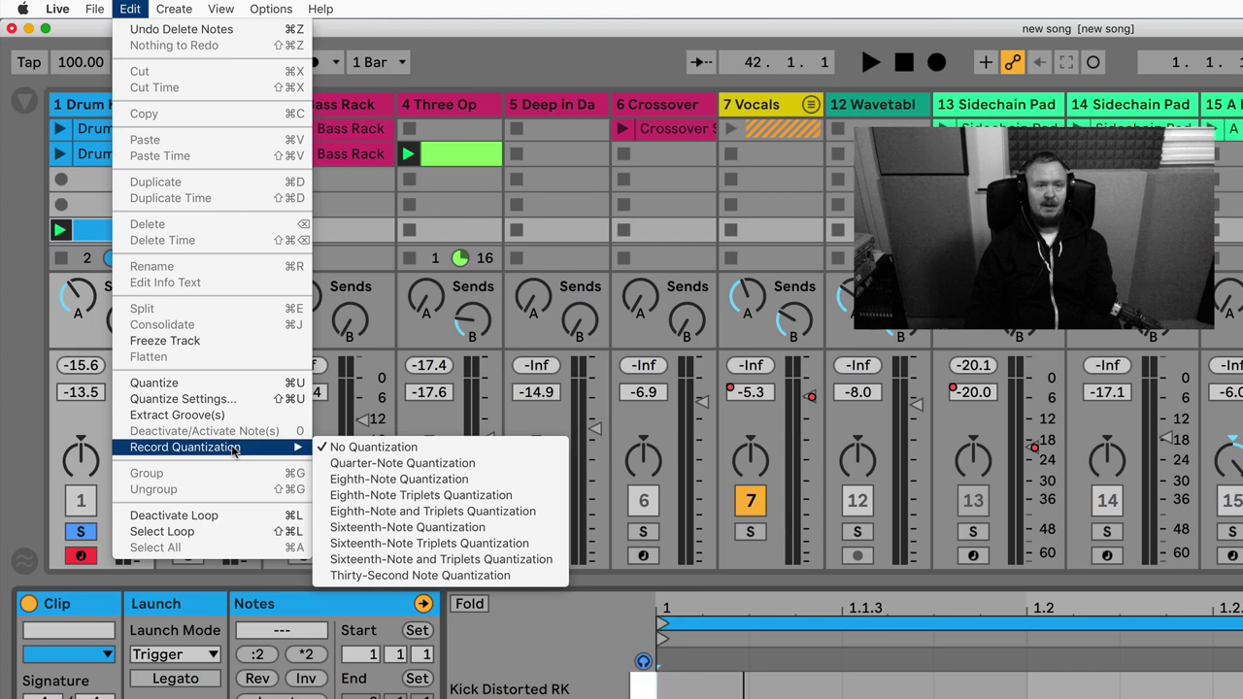
pyautogui.click(337, 454)
pyautogui.click(496, 469)
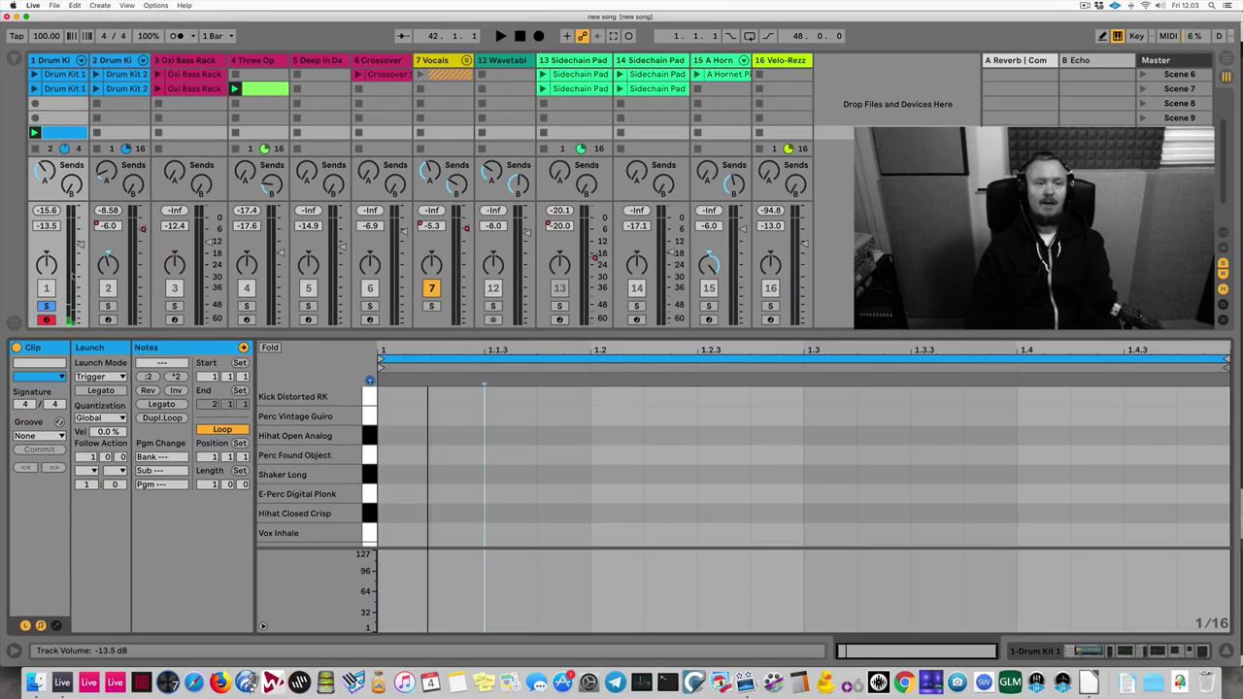
# Step: Turn on the metronome and record a bar of hand-played Shaker Long hits into the clip without quantization
pyautogui.click(176, 36)
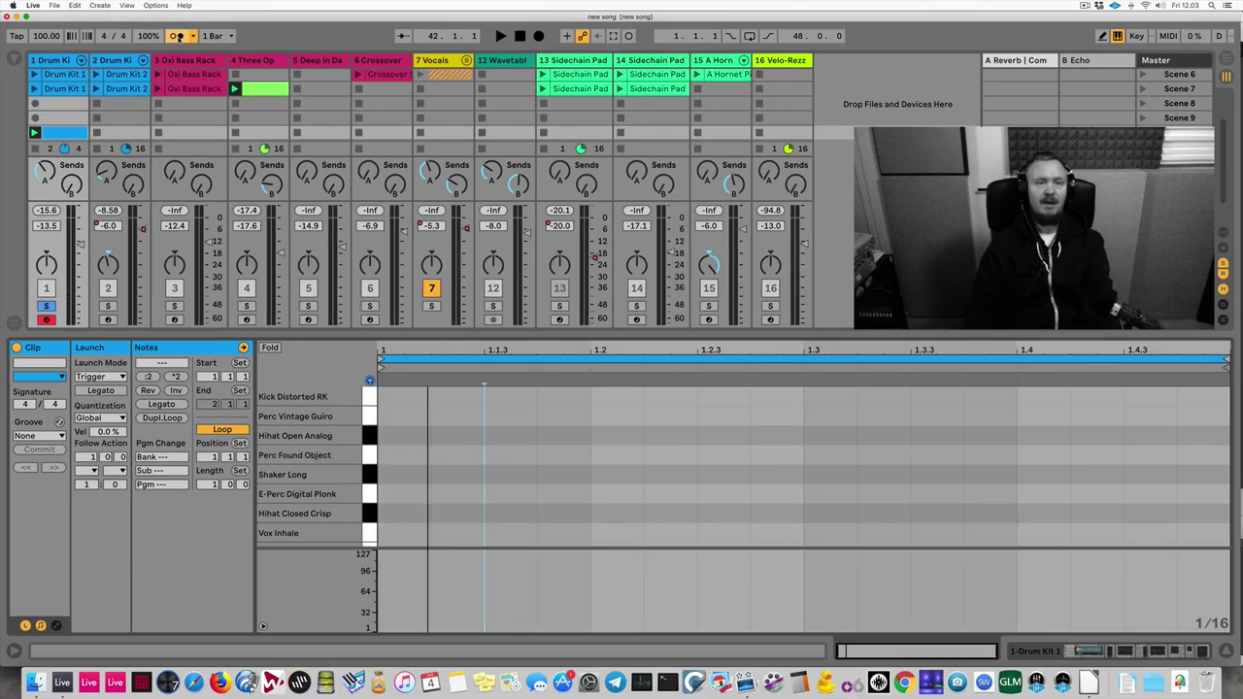
pyautogui.press('space')
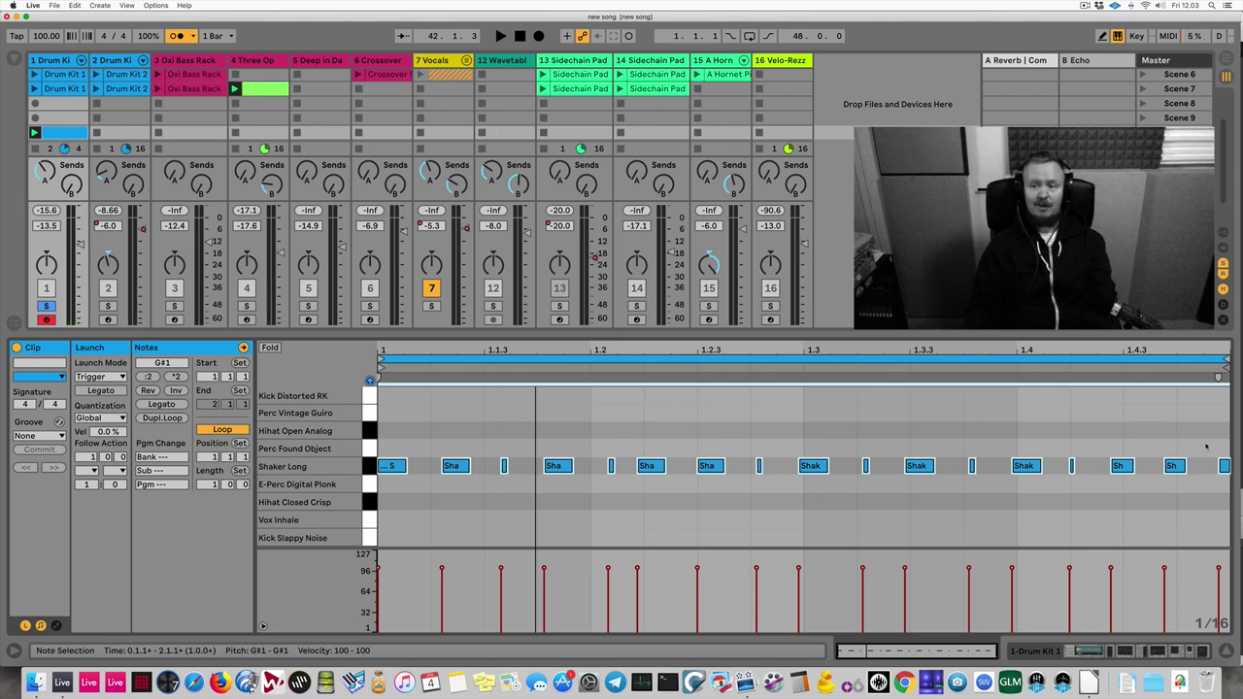
# Step: Delete the last recorded note at the bar's end and clear all the remaining Shaker Long notes
pyautogui.moveTo(1207, 447); pyautogui.dragTo(1230, 483)
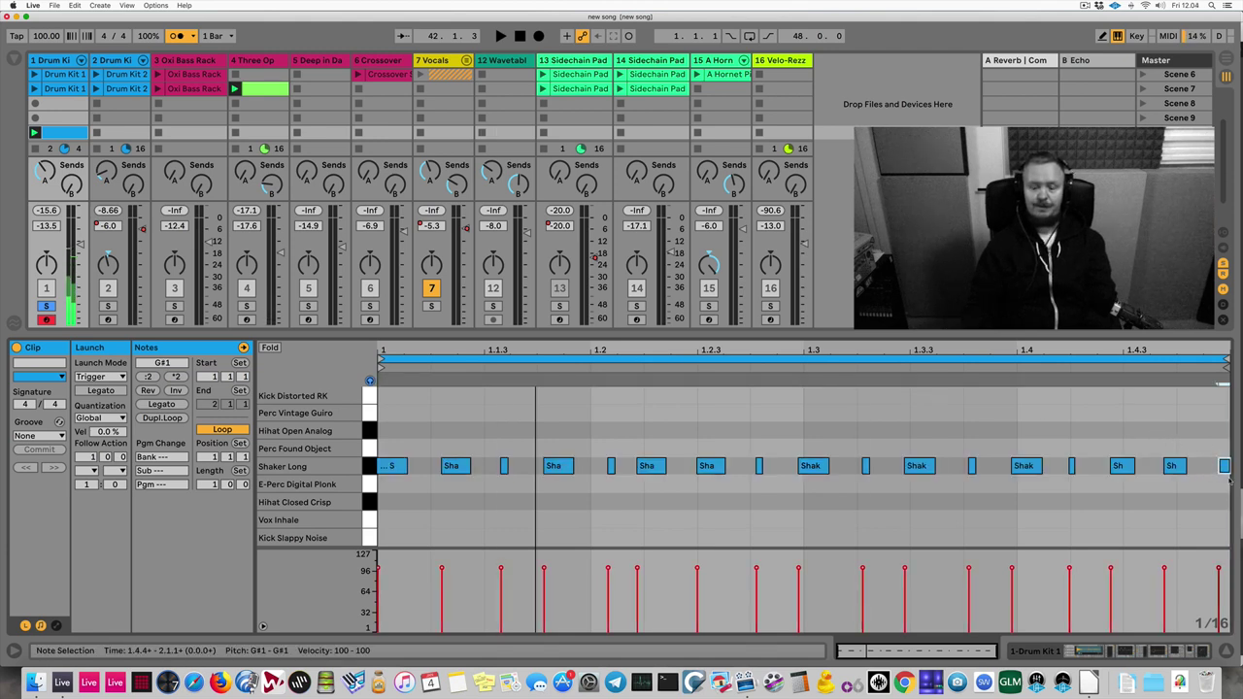
pyautogui.press('Delete')
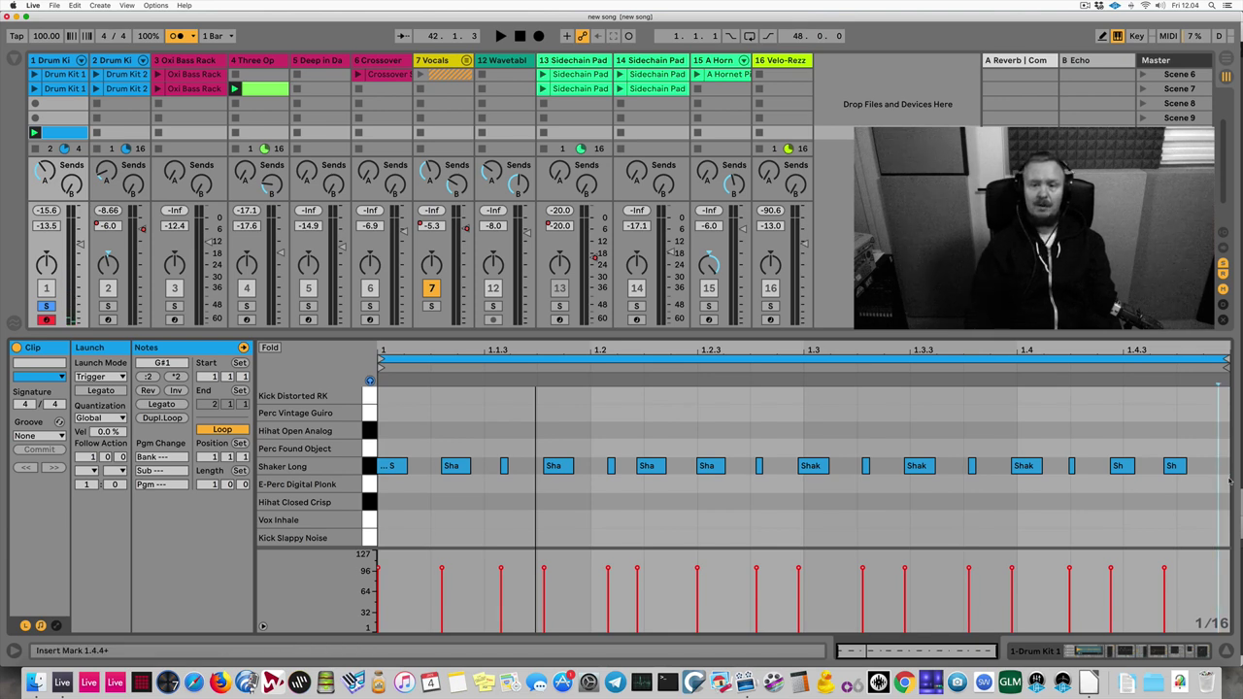
pyautogui.click(369, 466)
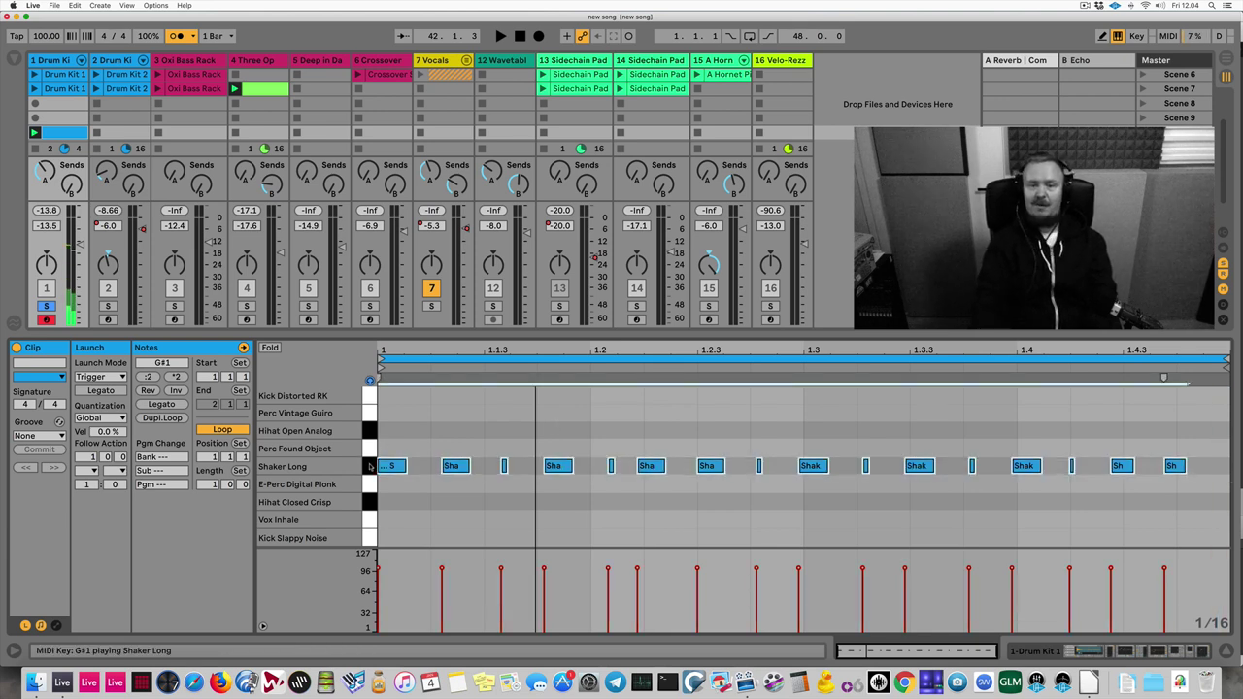
pyautogui.press('Delete')
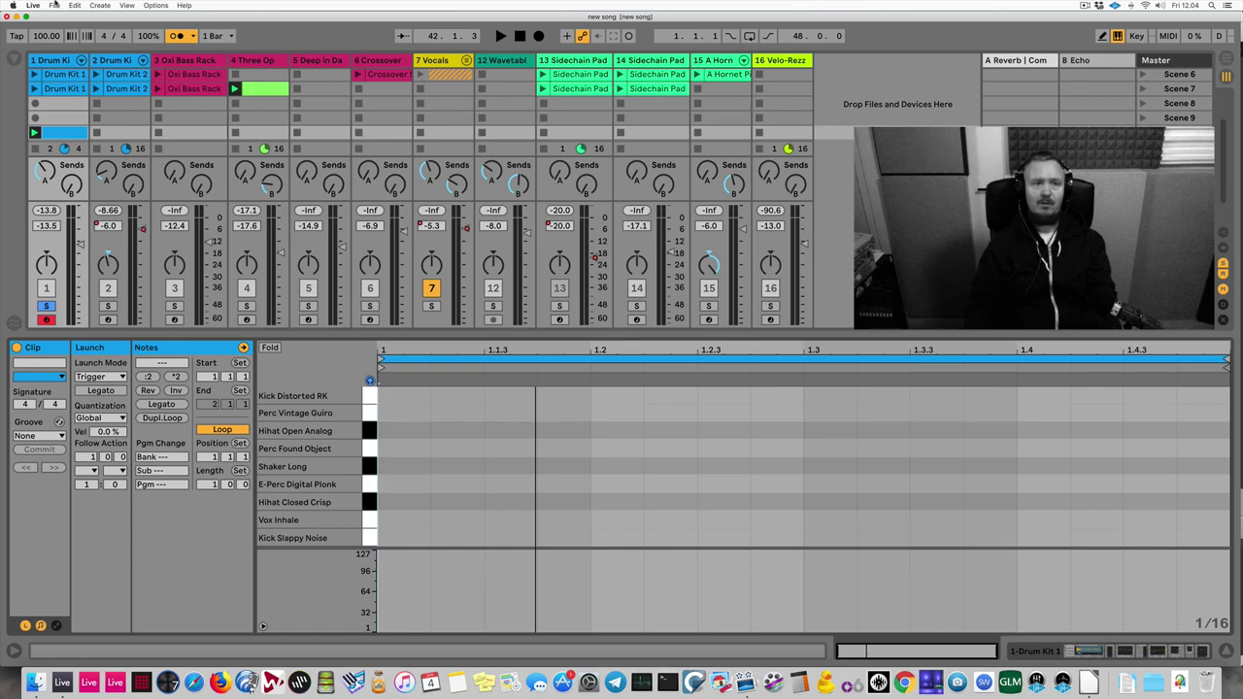
# Step: Set Record Quantization to Sixteenth-Note Quantization
pyautogui.click(54, 5)
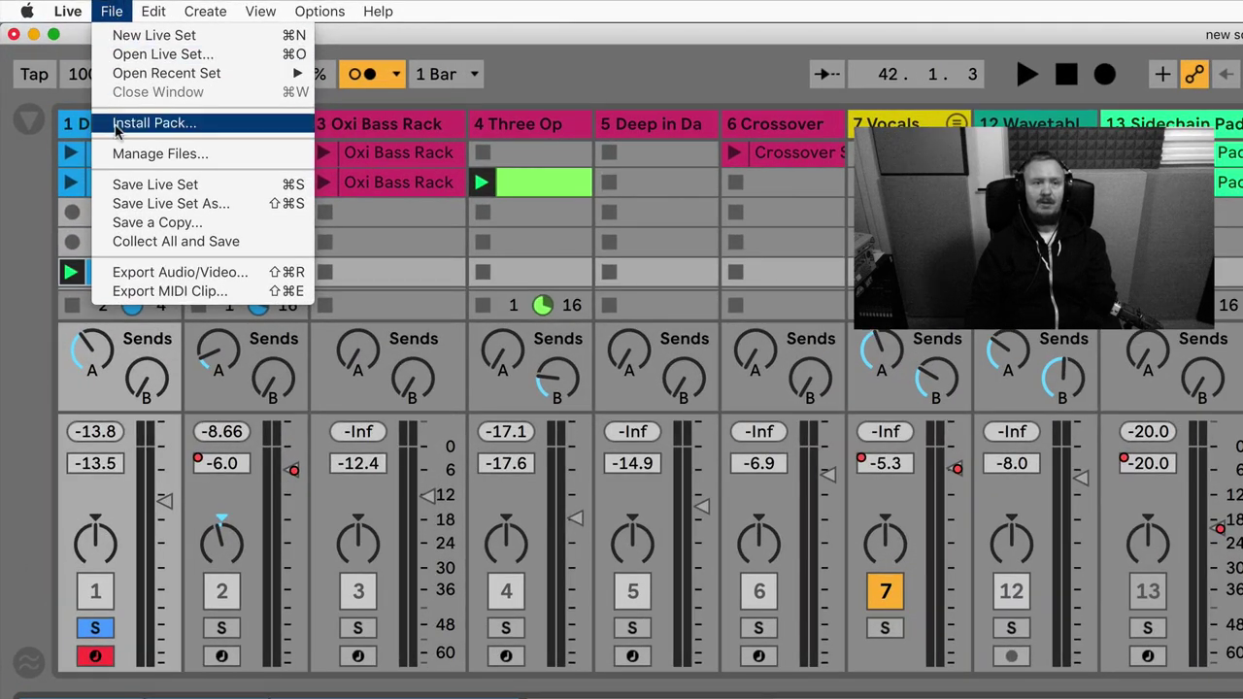
pyautogui.moveTo(161, 8)
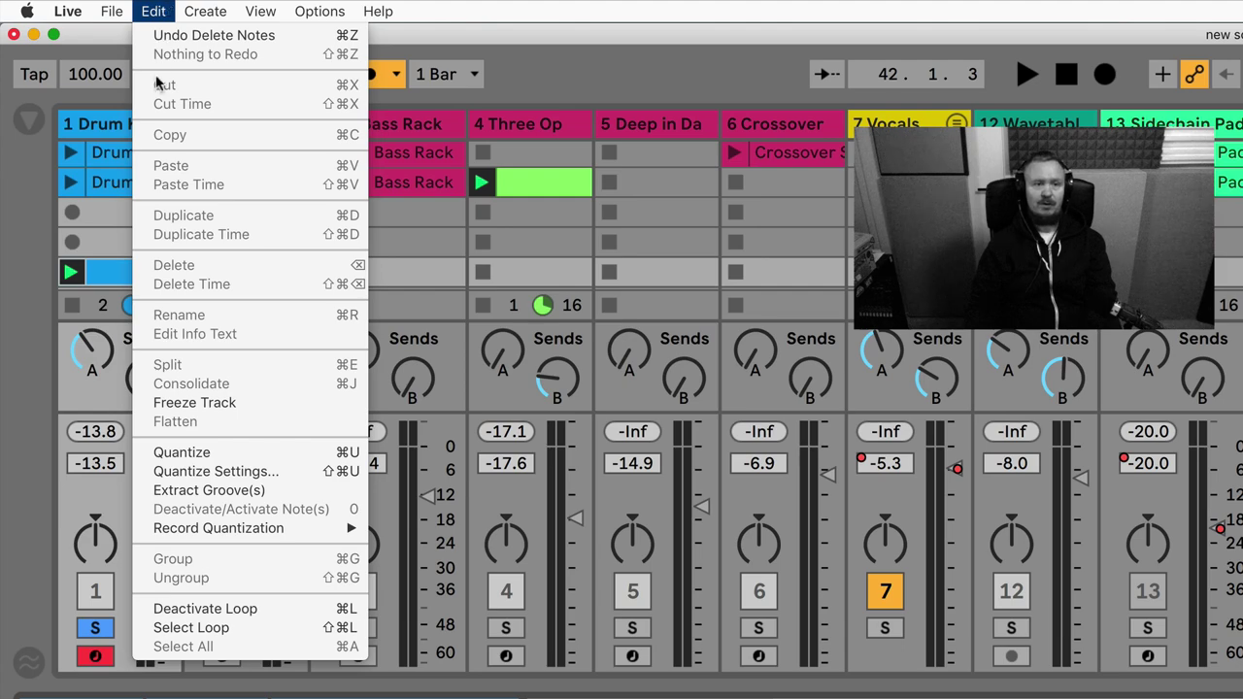
pyautogui.moveTo(218, 527)
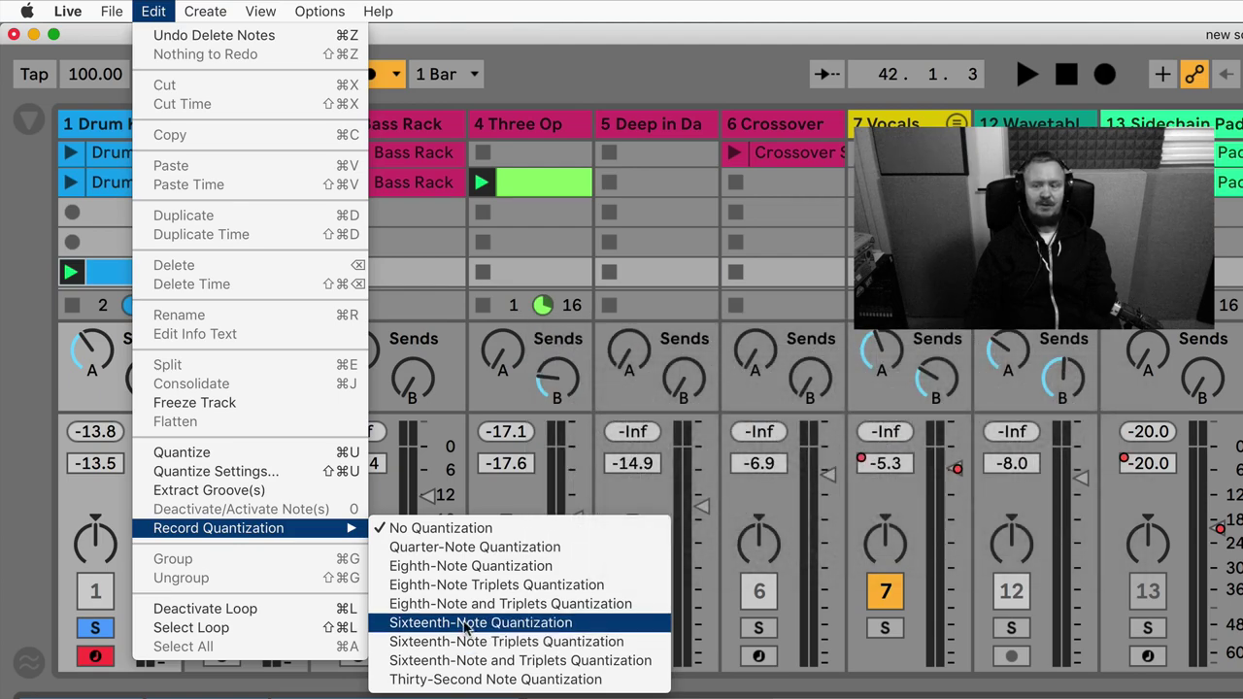
pyautogui.click(466, 627)
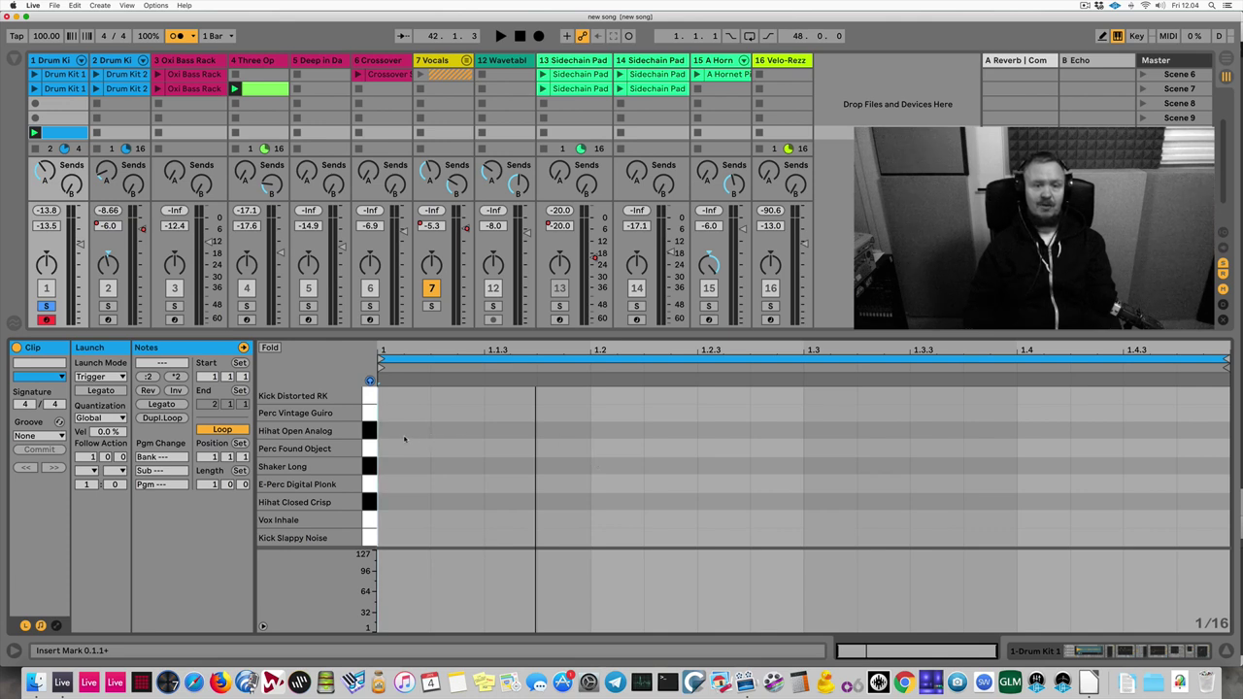
# Step: Draw four sixteenth-length Hihat Open Analog notes across the first beat, and clear the clip again
pyautogui.moveTo(405, 432); pyautogui.dragTo(510, 430)
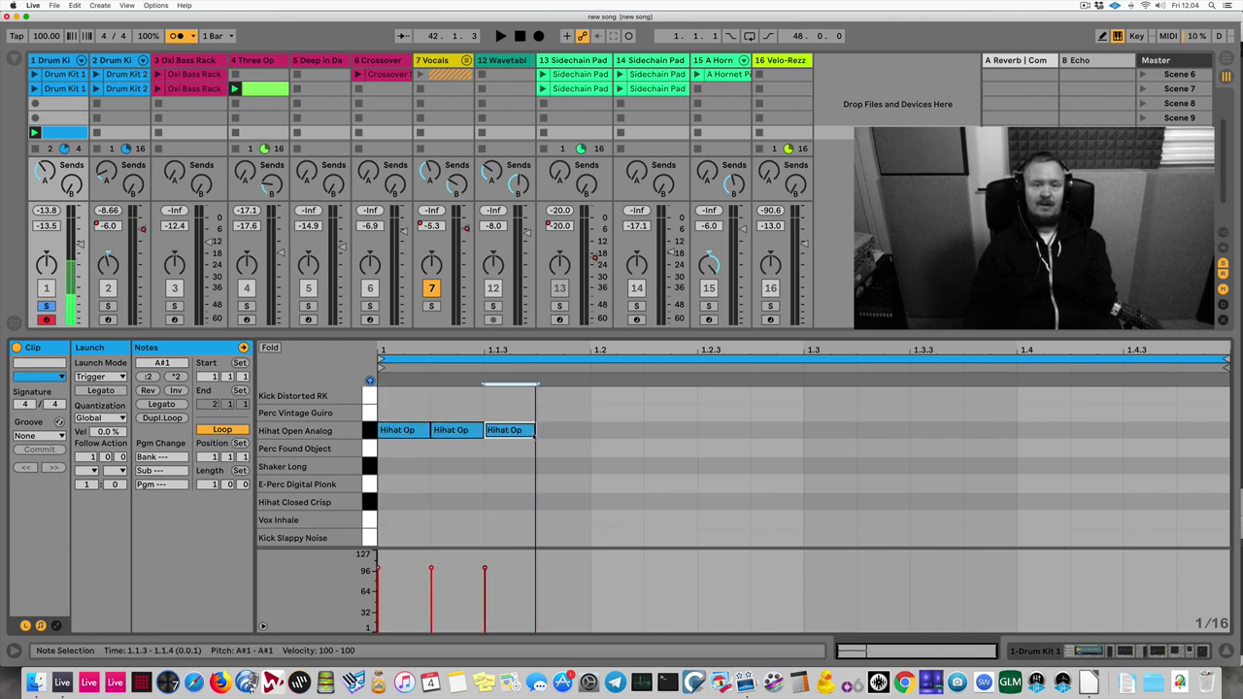
pyautogui.click(558, 430)
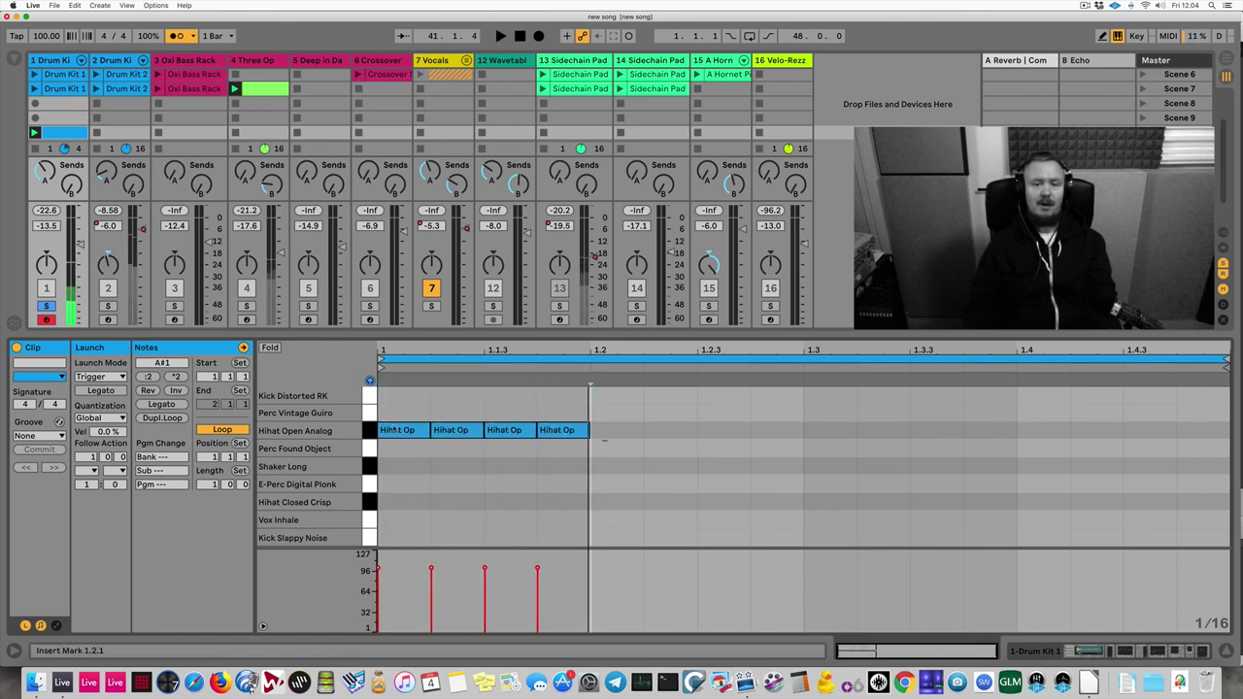
pyautogui.press('super+a')
pyautogui.press('Delete')
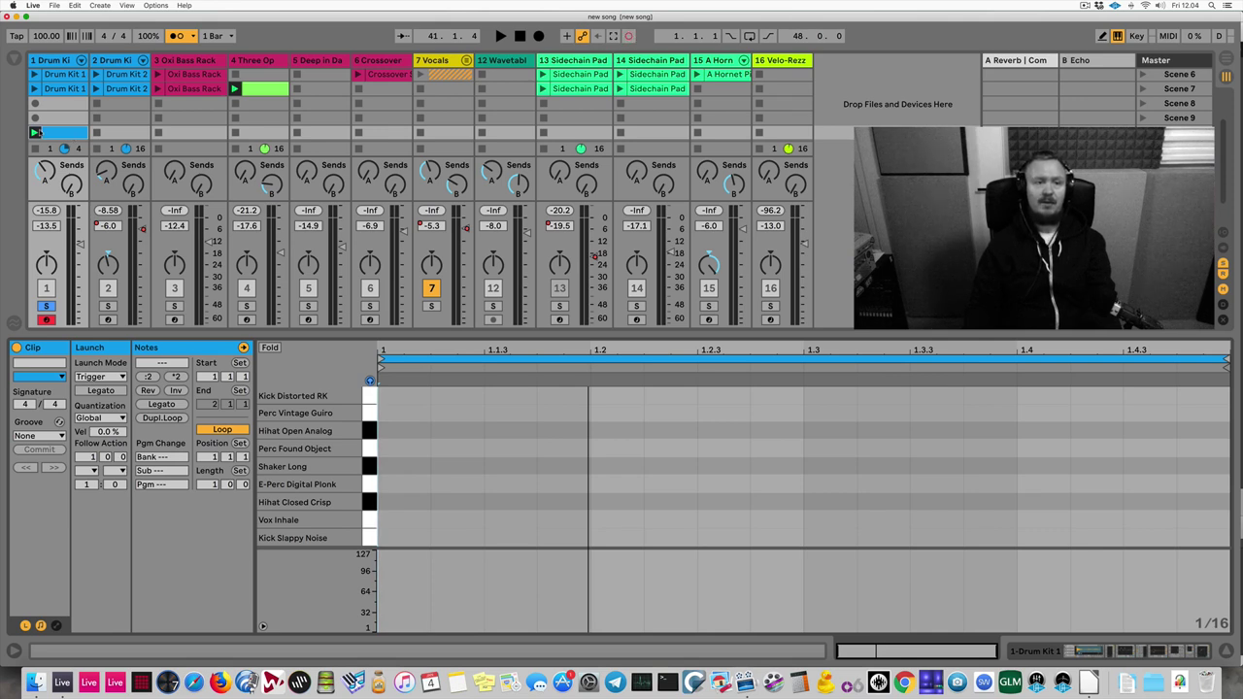
# Step: Launch the clip, record a bar of sixteenth Shaker Long hits, and check the active Record Quantization option
pyautogui.click(34, 132)
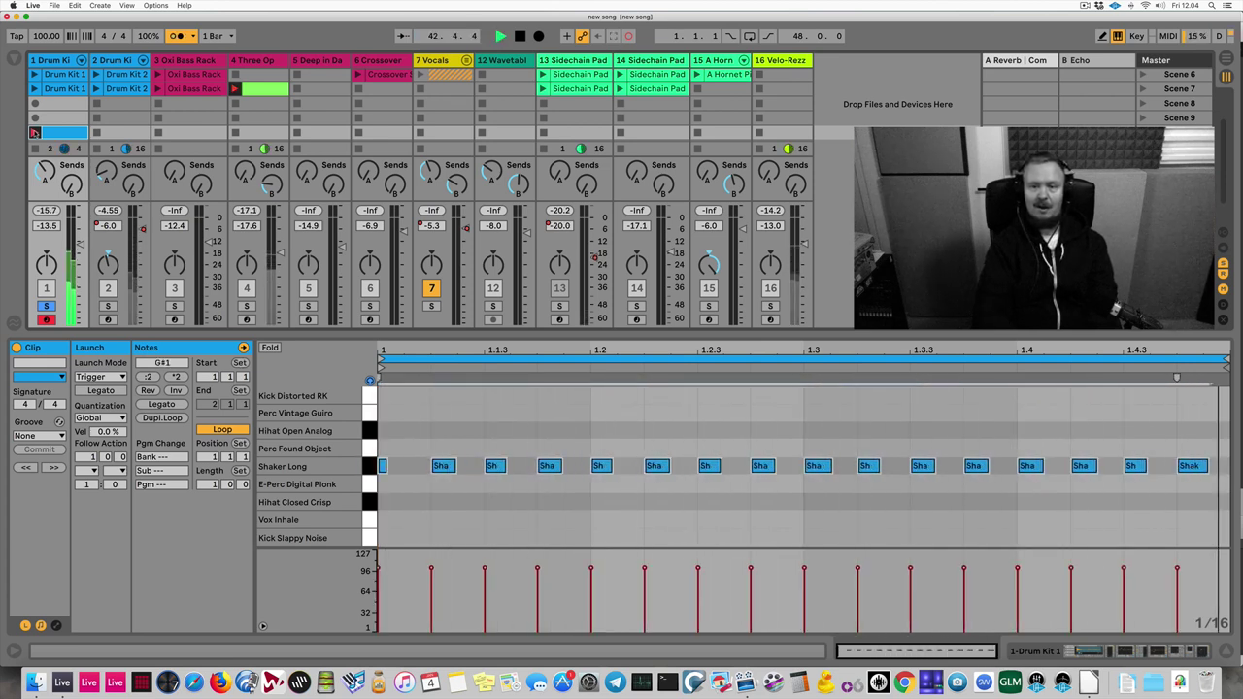
pyautogui.press('space')
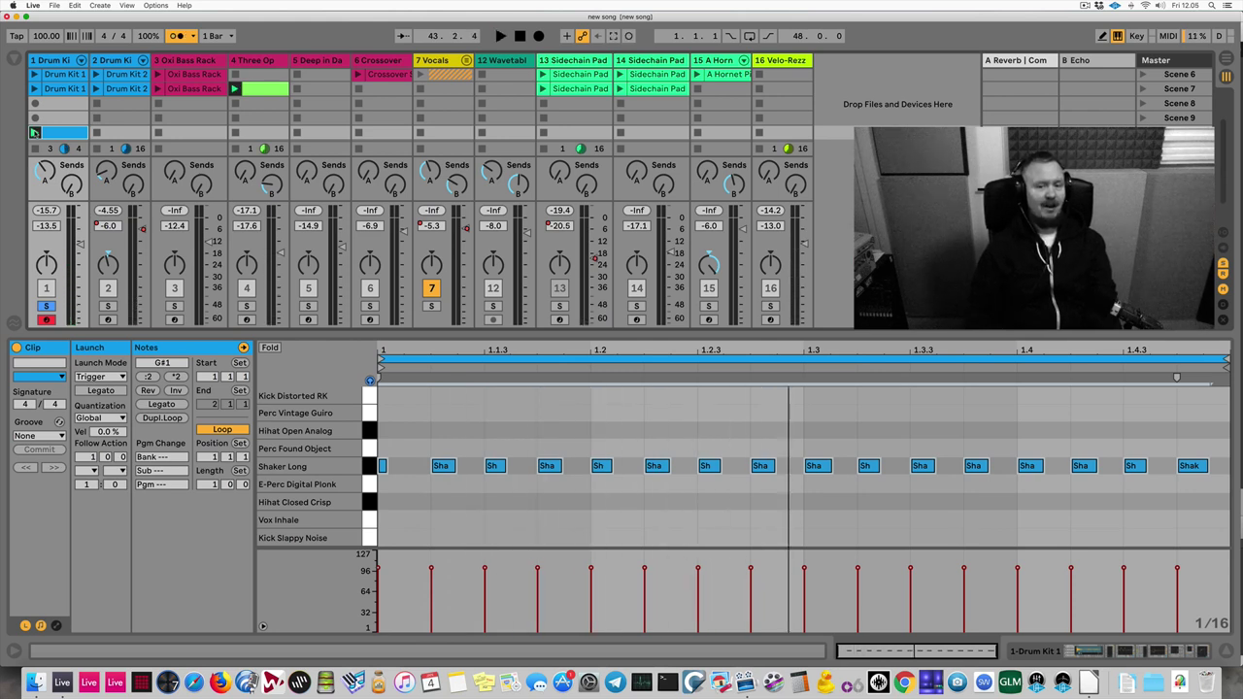
pyautogui.click(54, 5)
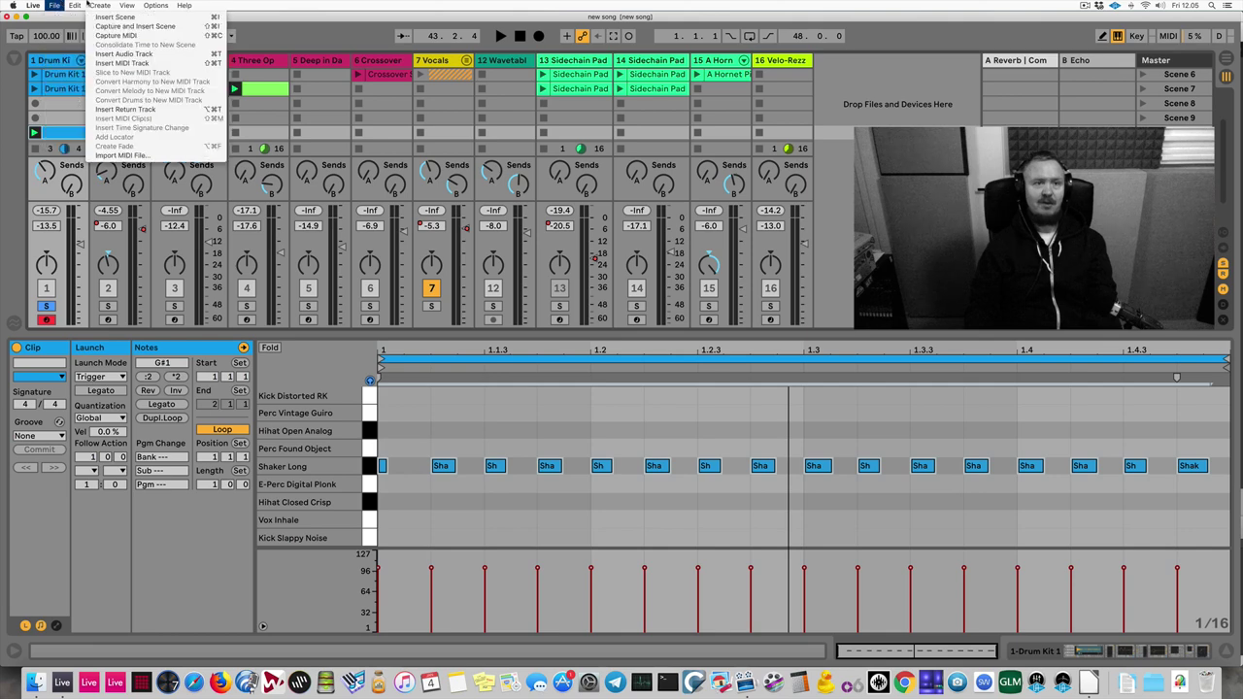
pyautogui.moveTo(75, 5)
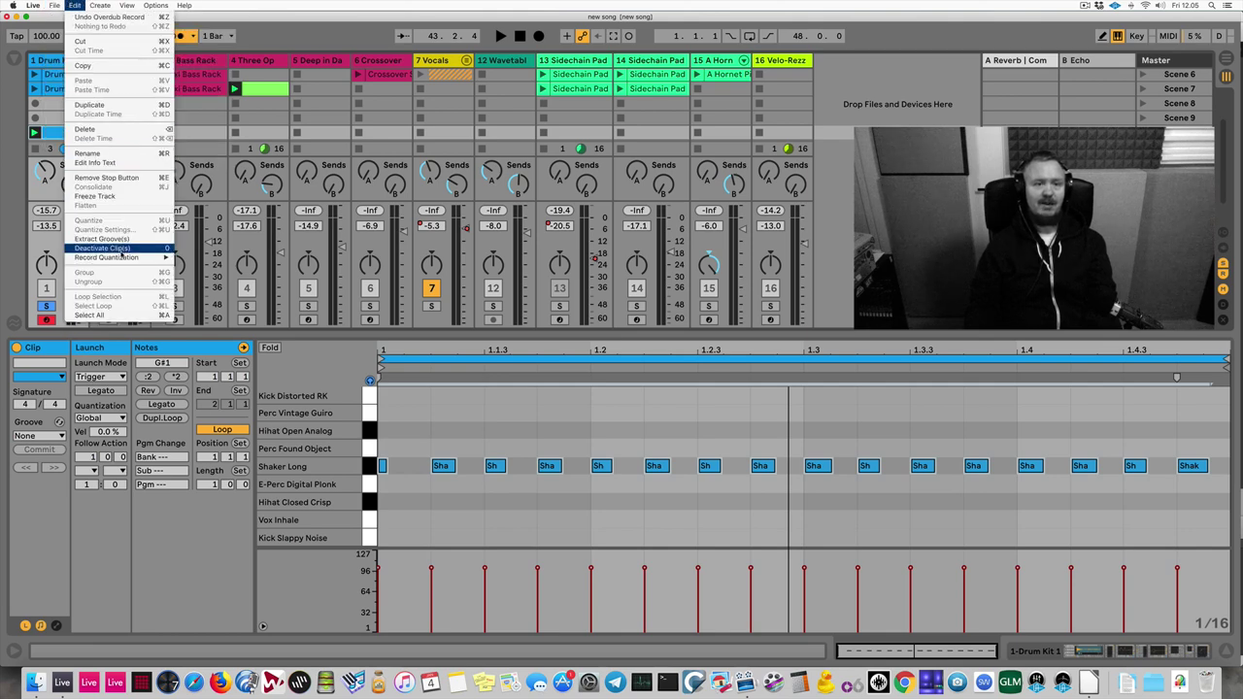
pyautogui.moveTo(146, 260)
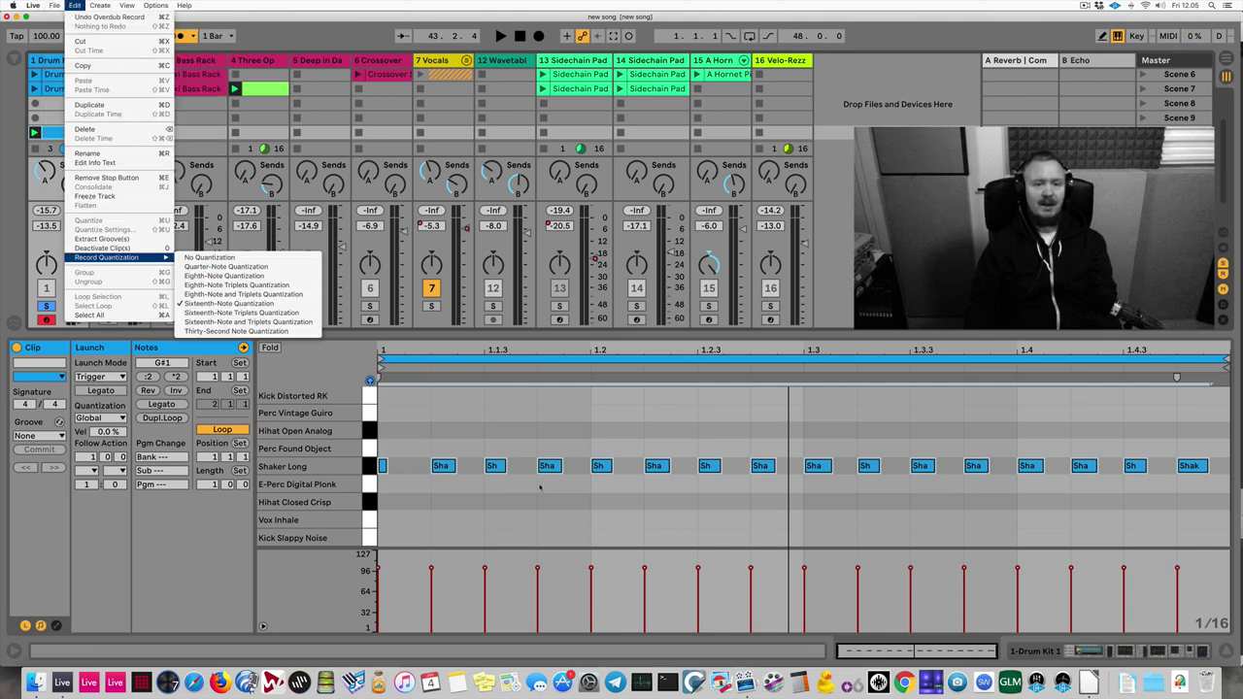
pyautogui.click(500, 439)
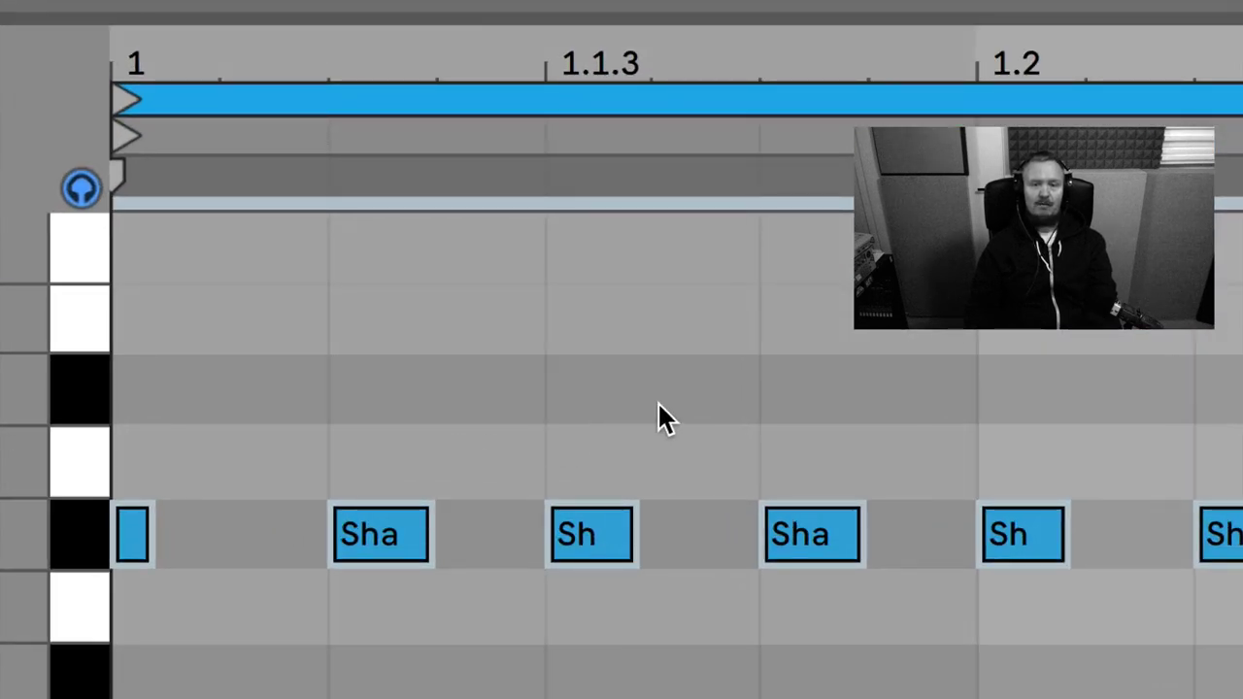
# Step: Add a Hihat Open Analog note at 1.1.3, shift it off the grid onto the Shaker Long row, and remove it
pyautogui.doubleClick(658, 408)
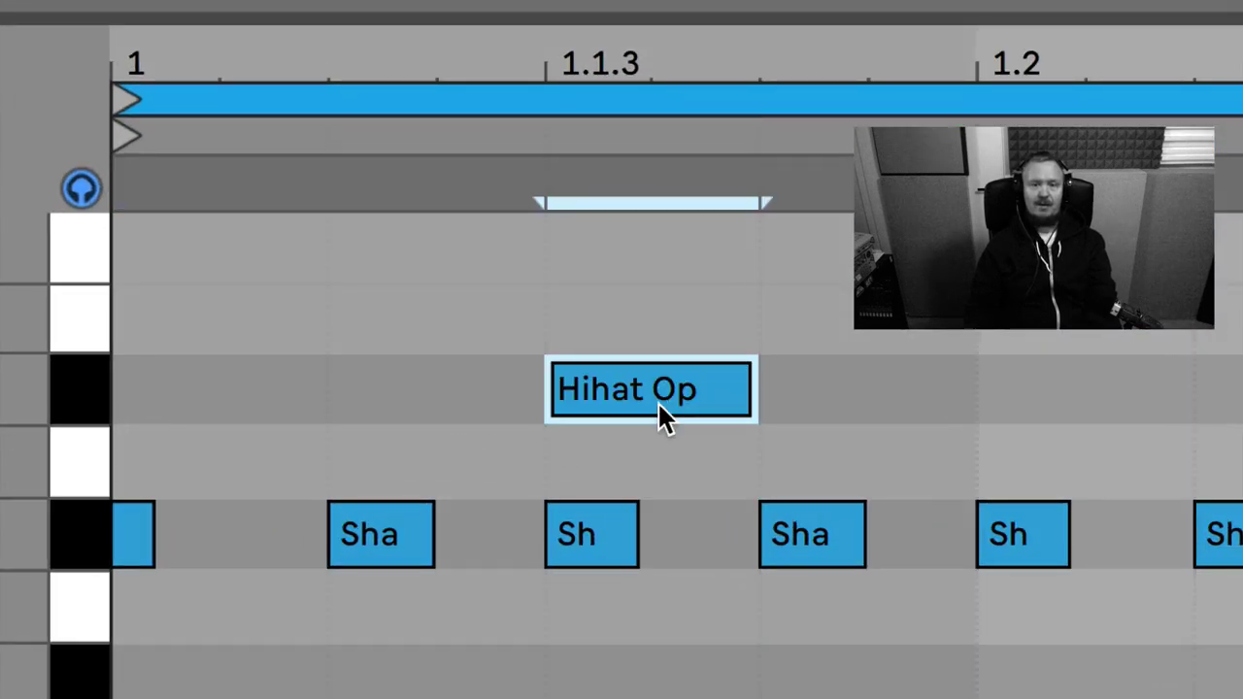
pyautogui.moveTo(658, 401); pyautogui.dragTo(708, 425)
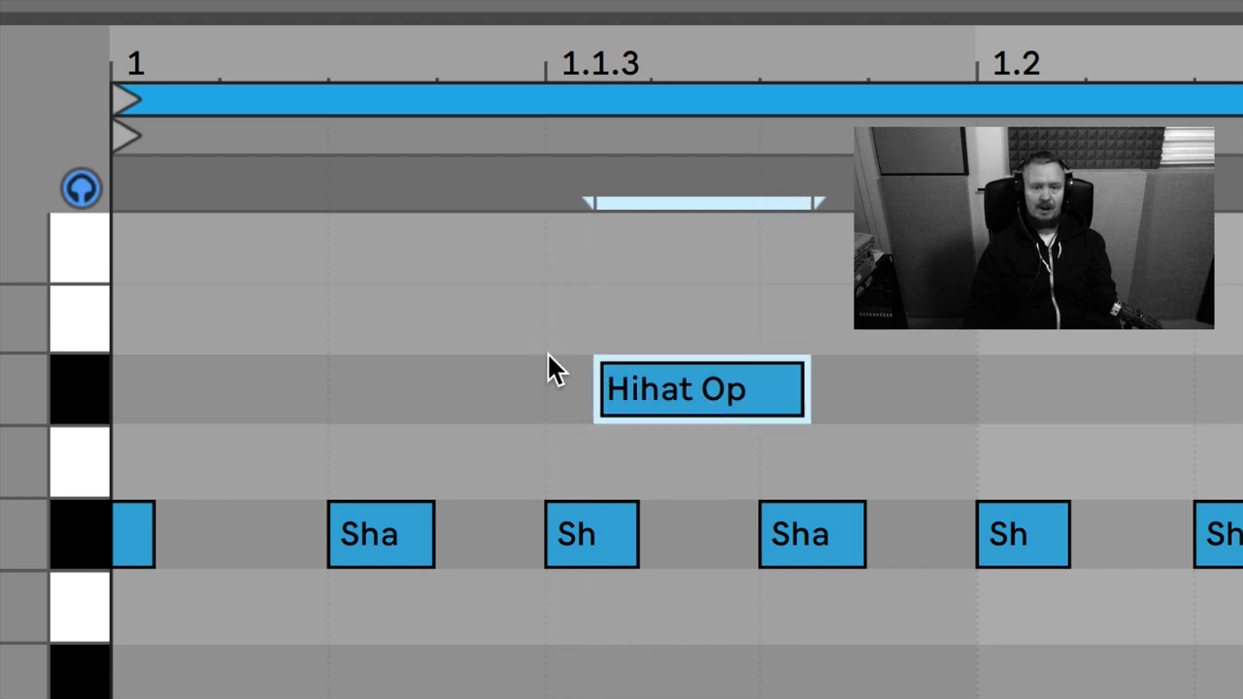
pyautogui.moveTo(649, 395)
pyautogui.mouseDown()
pyautogui.moveTo(655, 488)
pyautogui.moveTo(643, 511)
pyautogui.mouseUp()
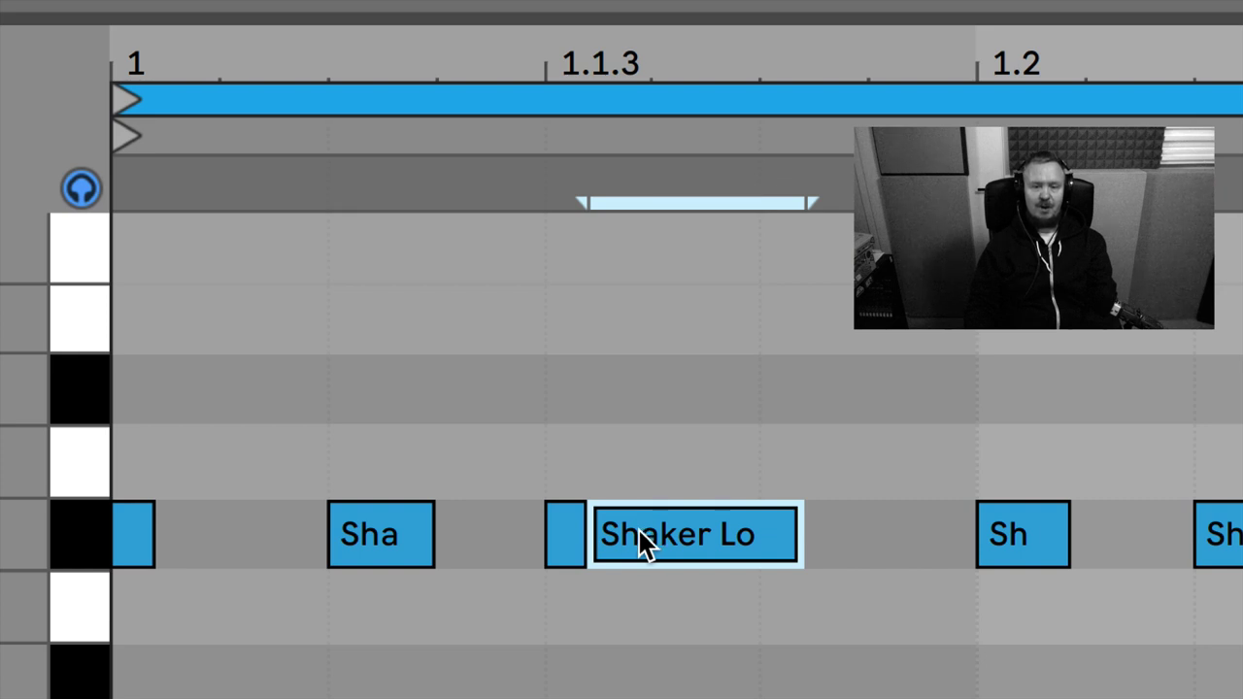
pyautogui.moveTo(639, 534); pyautogui.dragTo(608, 544)
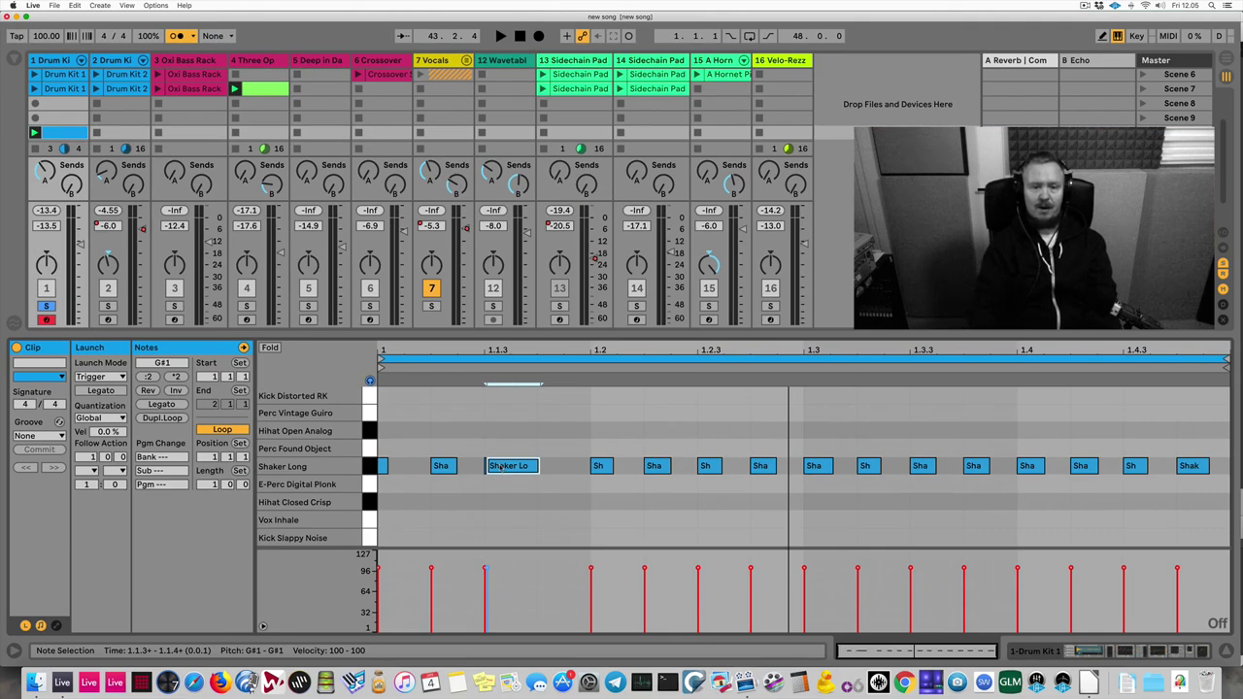
pyautogui.press('super+z')
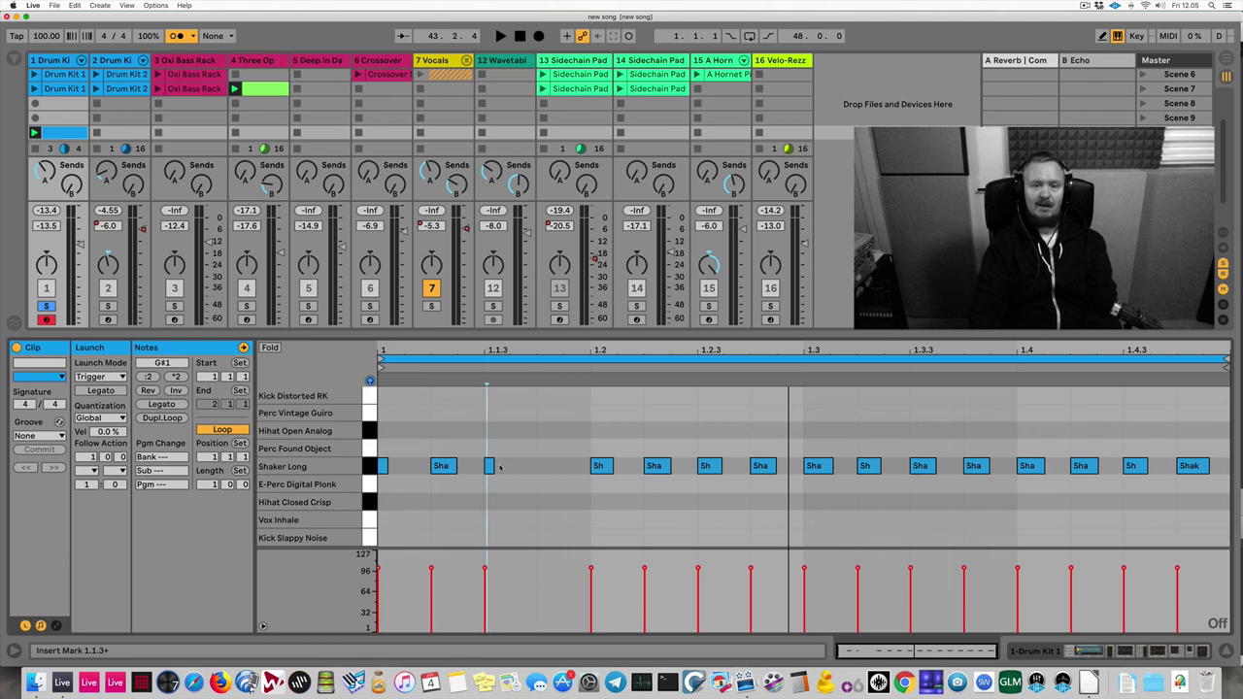
# Step: Undo the last note deletion, and delete all the Shaker Long notes from the clip
pyautogui.press('super+z')
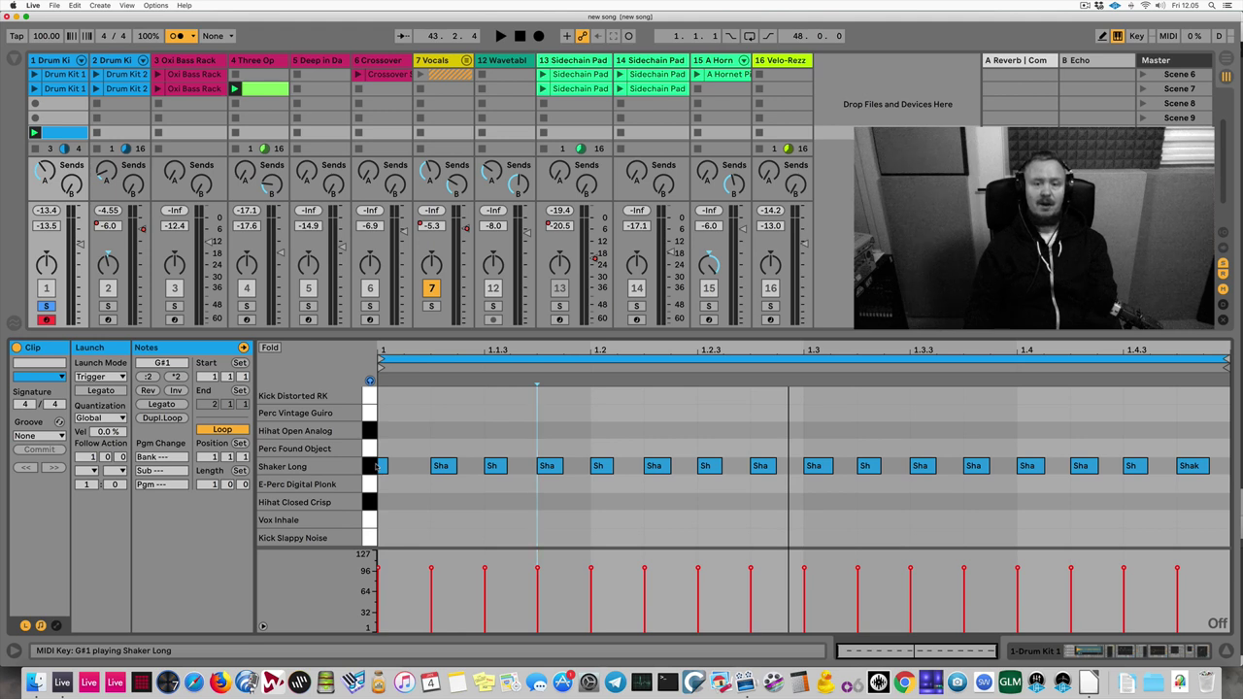
pyautogui.click(378, 468)
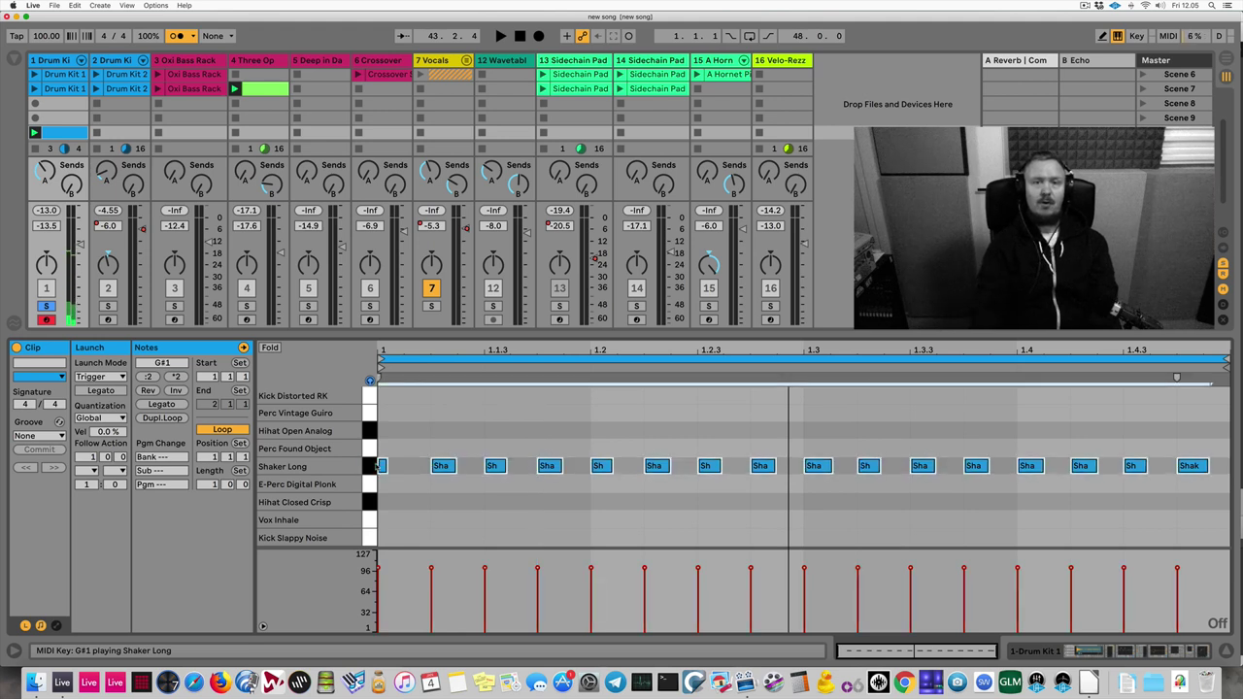
pyautogui.click(369, 468)
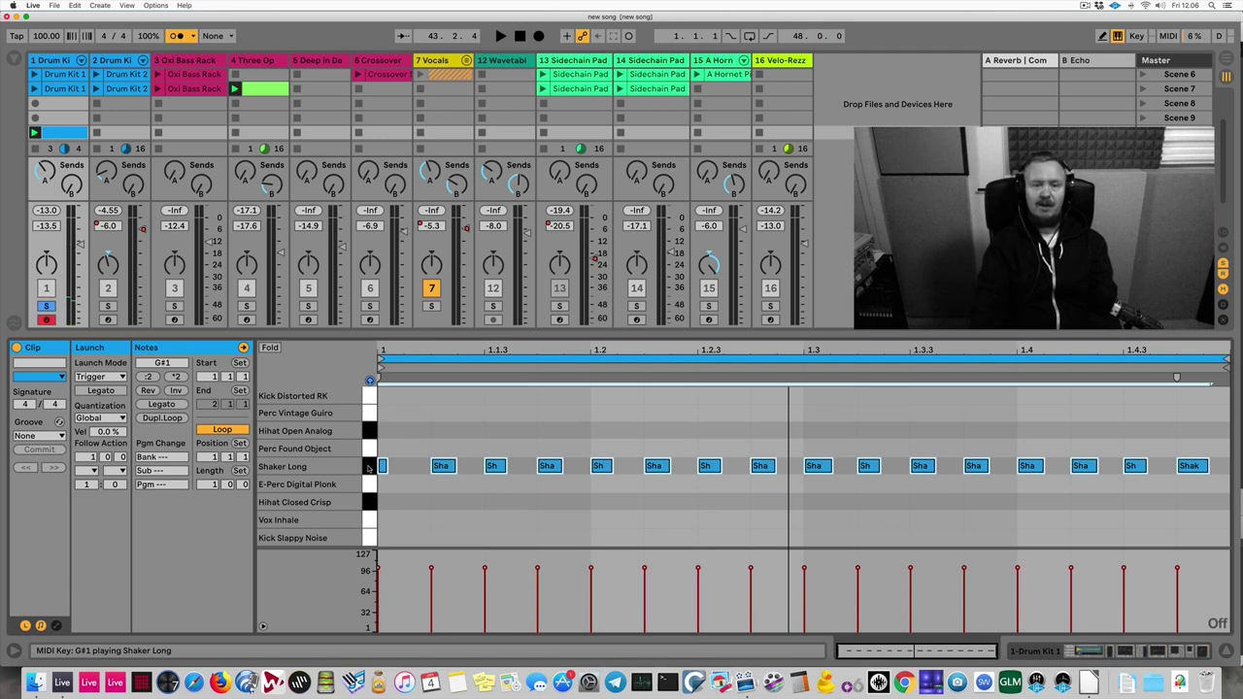
pyautogui.press('Delete')
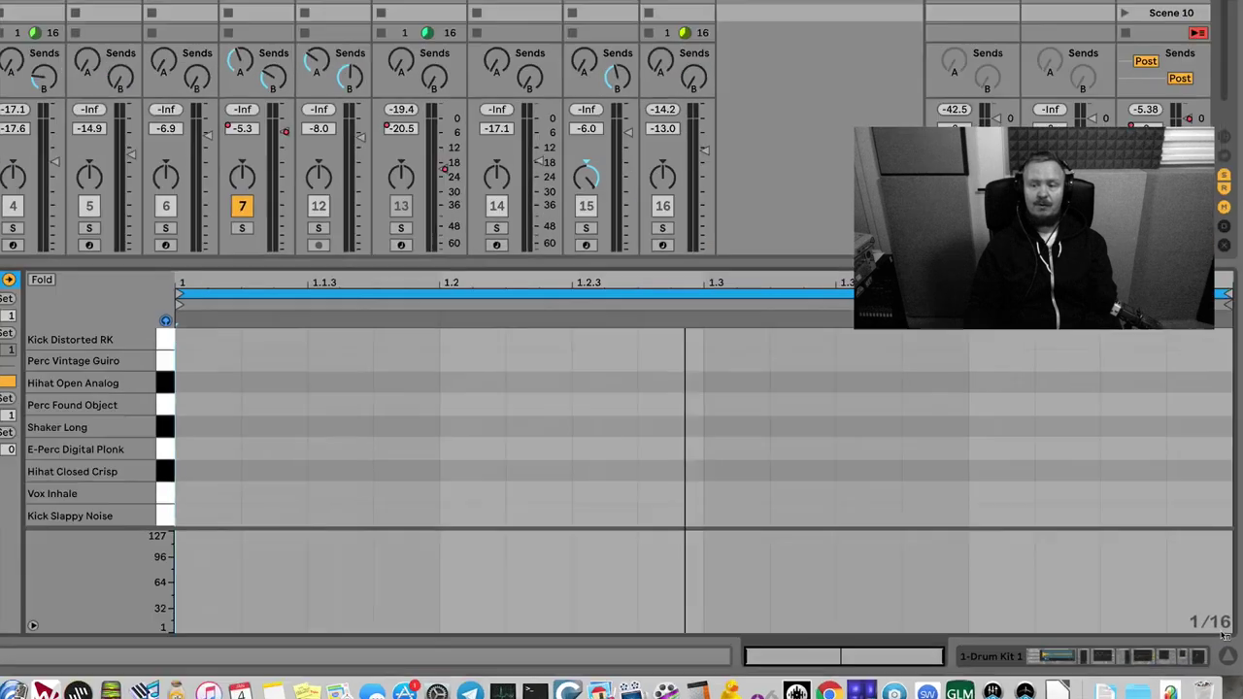
# Step: Toggle grid snapping off and on, try the 1/16 triplet grid, and return to the straight 1/16 grid
pyautogui.hotkey('ctrl', '4')
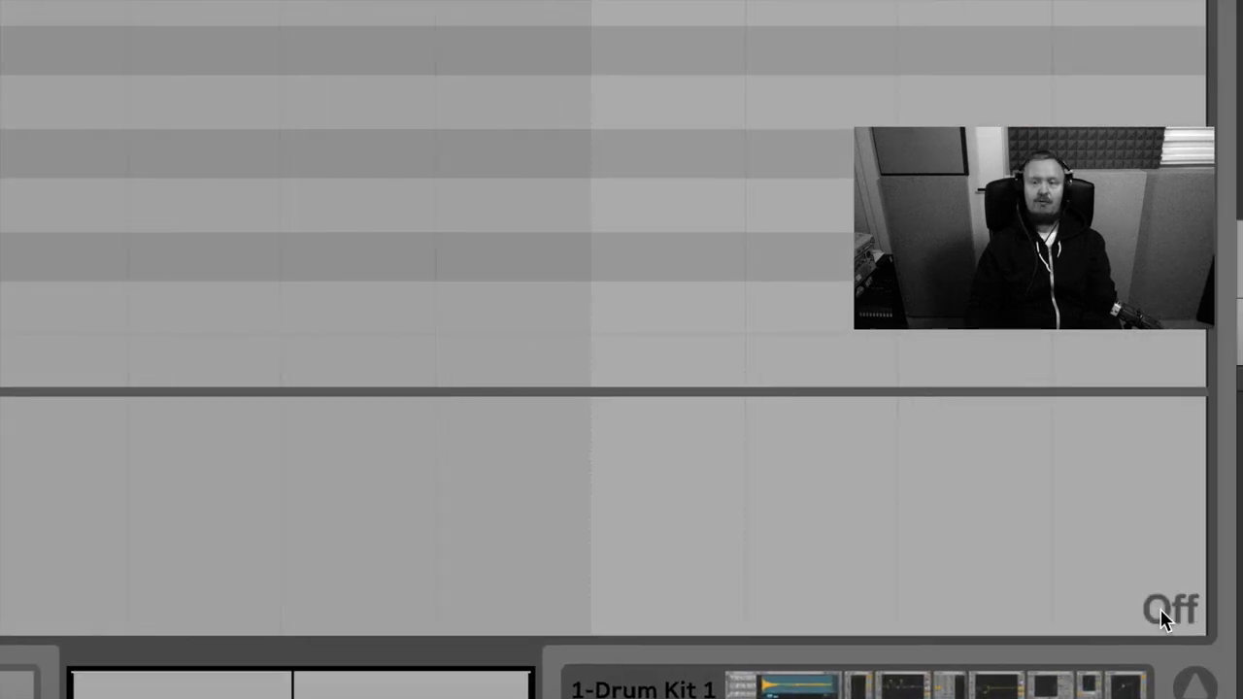
pyautogui.hotkey('ctrl', '4')
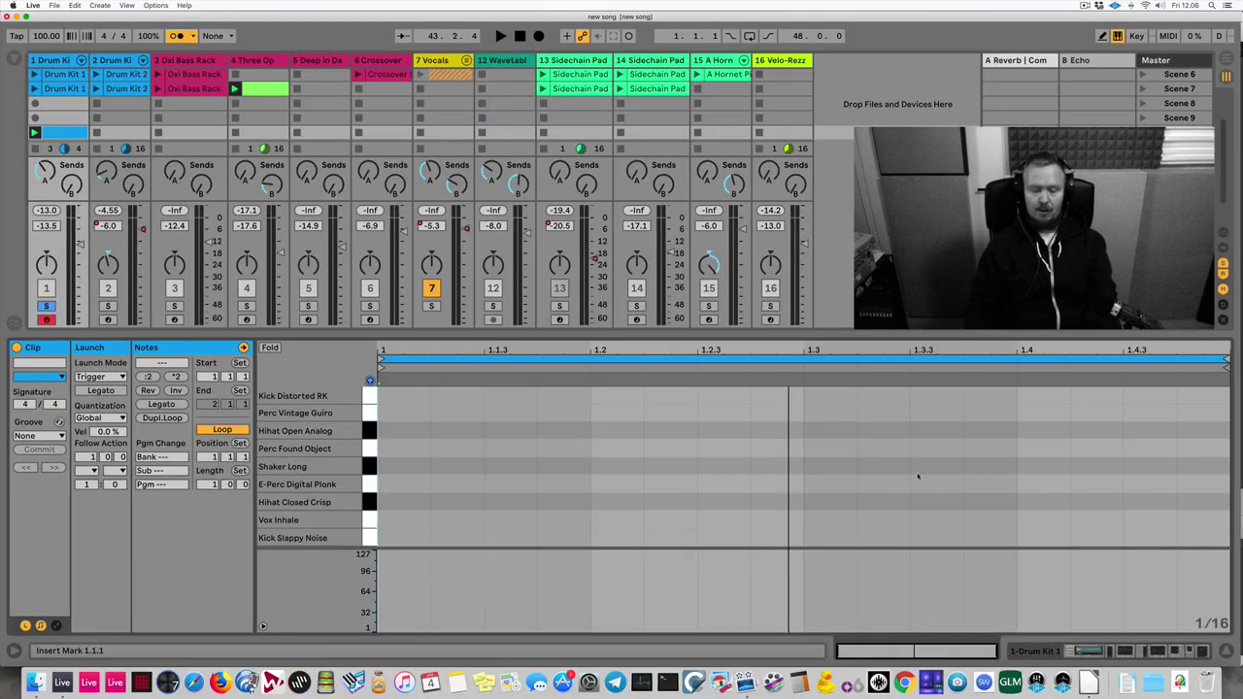
pyautogui.hotkey('ctrl', '3')
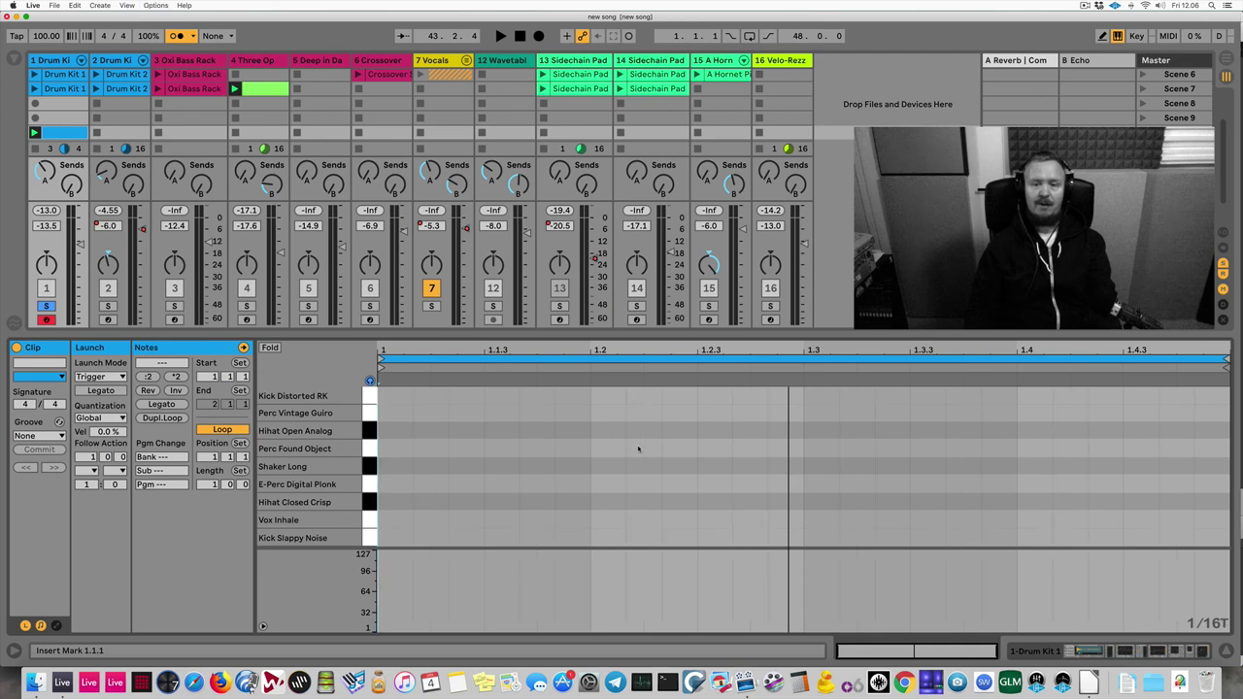
pyautogui.press('super+3')
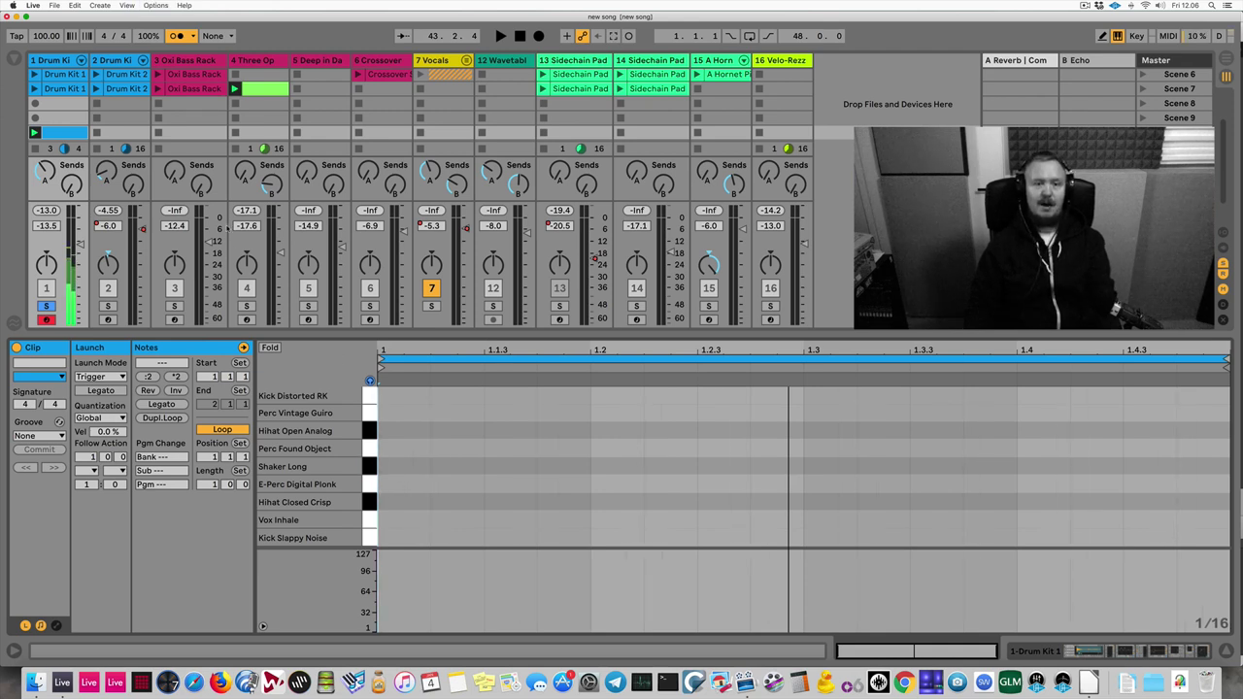
# Step: Set Record Quantization to No Quantization
pyautogui.click(57, 6)
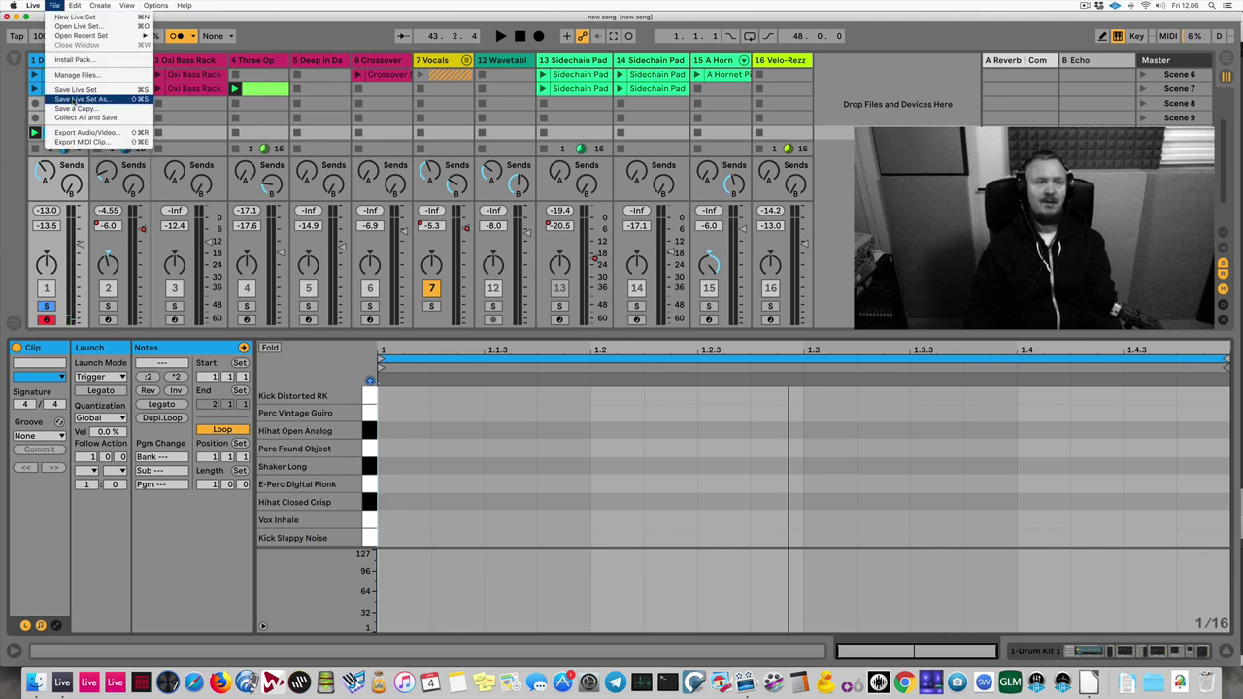
pyautogui.moveTo(75, 6)
pyautogui.moveTo(113, 256)
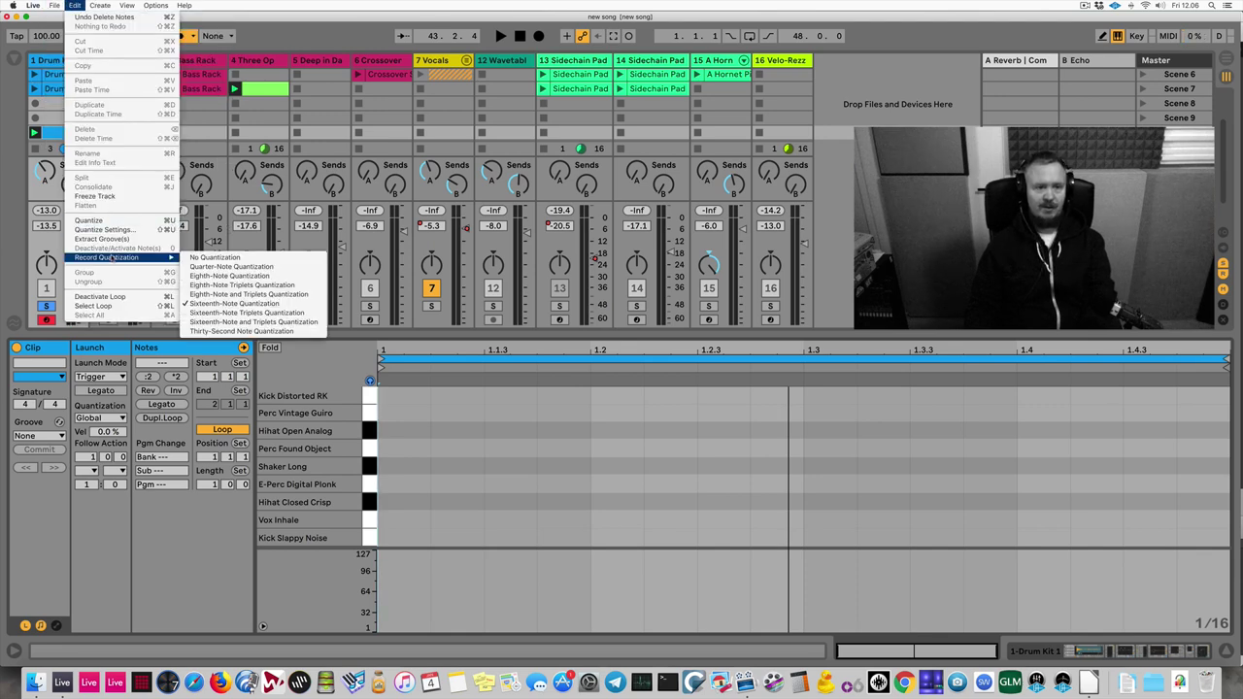
pyautogui.click(233, 258)
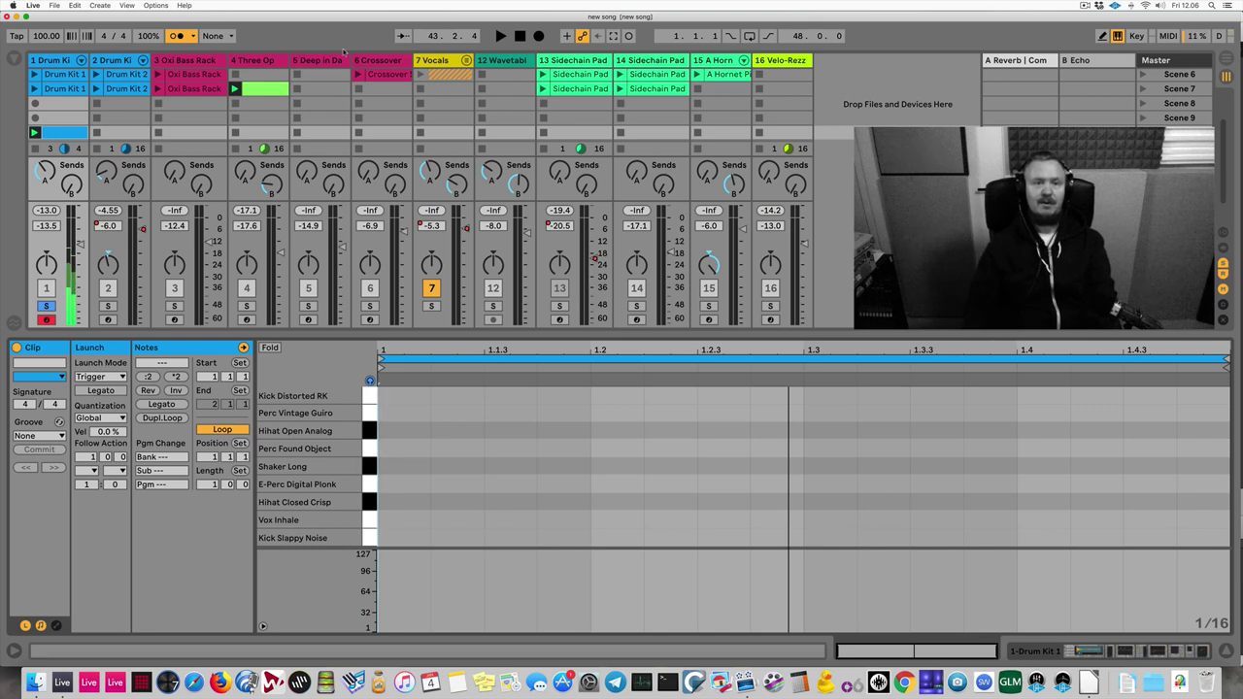
# Step: Launch the clip in session record, record a bar of unquantized Shaker Long hits, and play it back
pyautogui.click(628, 36)
pyautogui.click(35, 133)
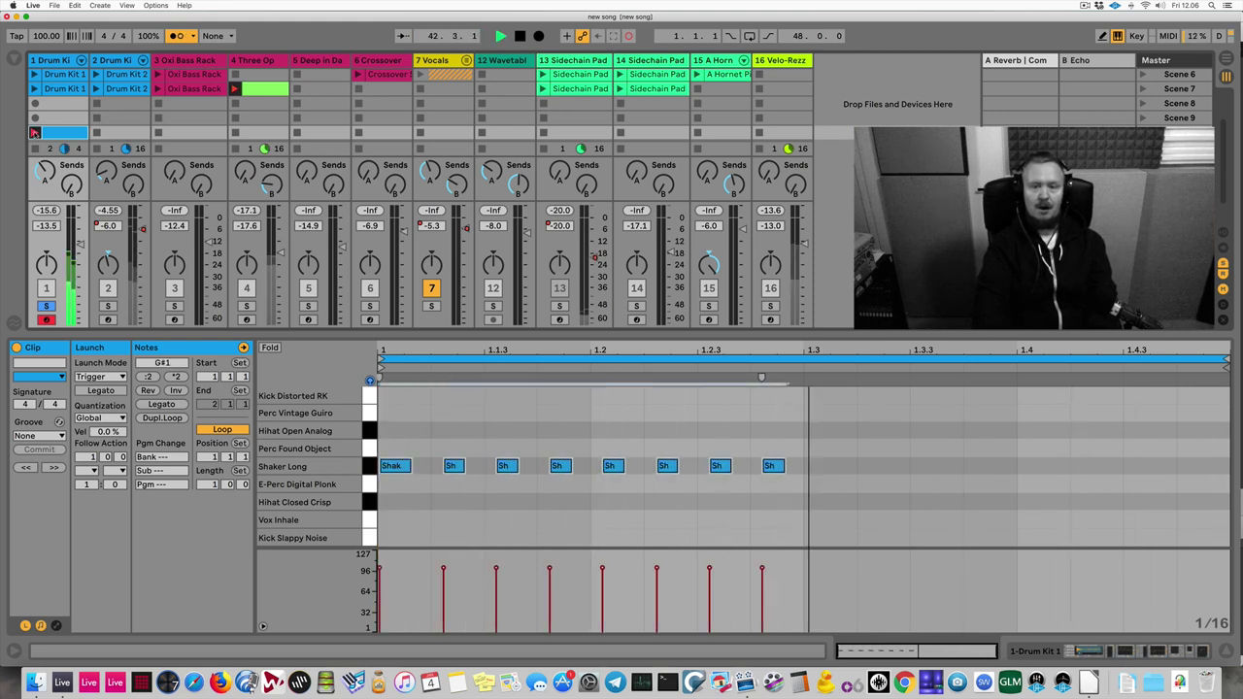
pyautogui.click(35, 133)
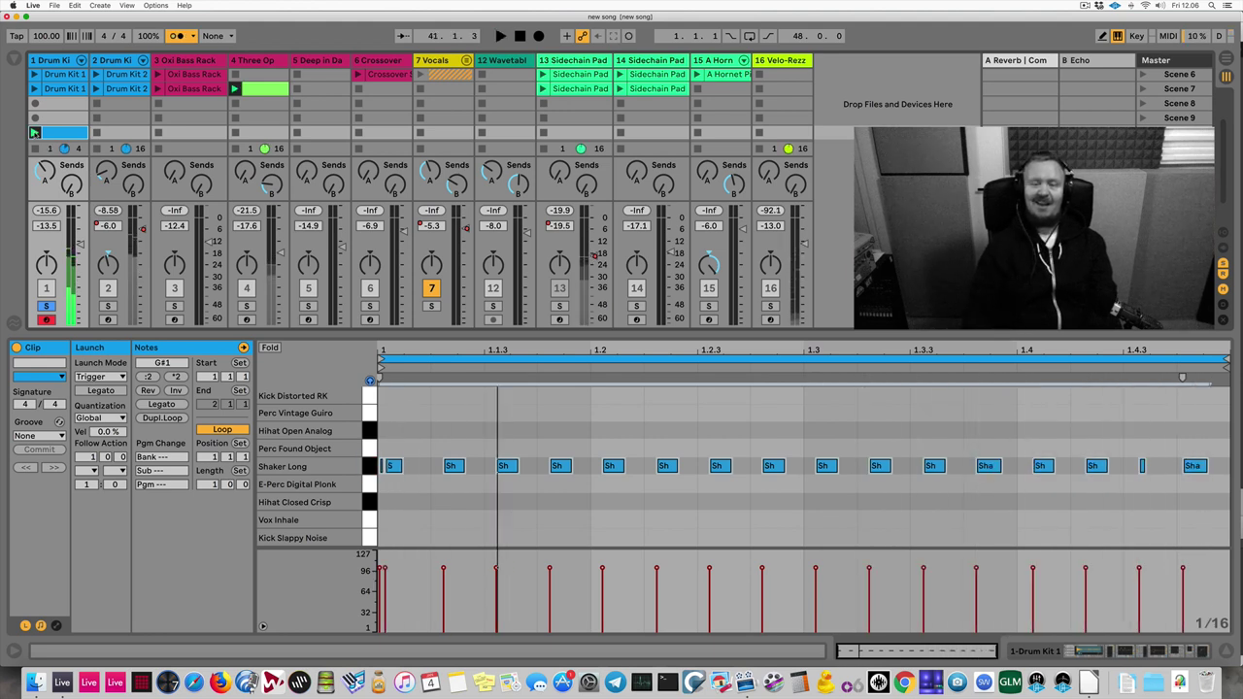
pyautogui.press('space')
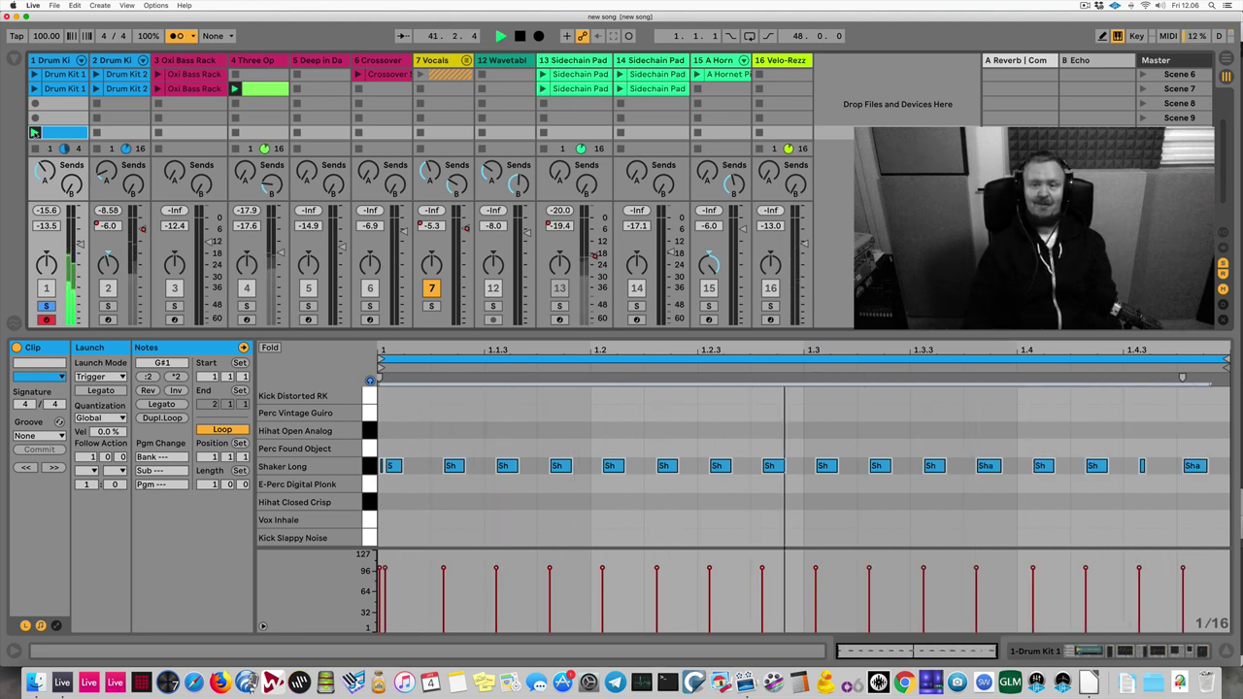
pyautogui.press('space')
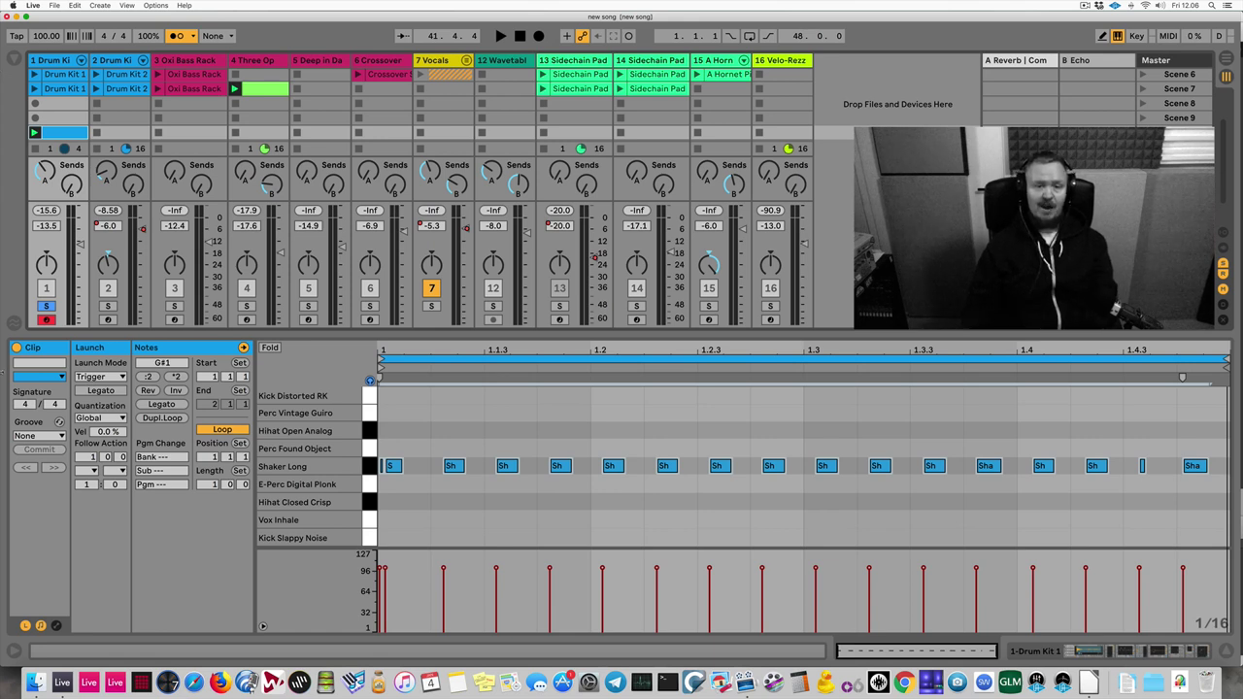
# Step: Delete the extra short Shaker Long hit at the clip's start, and try to nudge the hit near 1.1.4 by hand
pyautogui.click(514, 420)
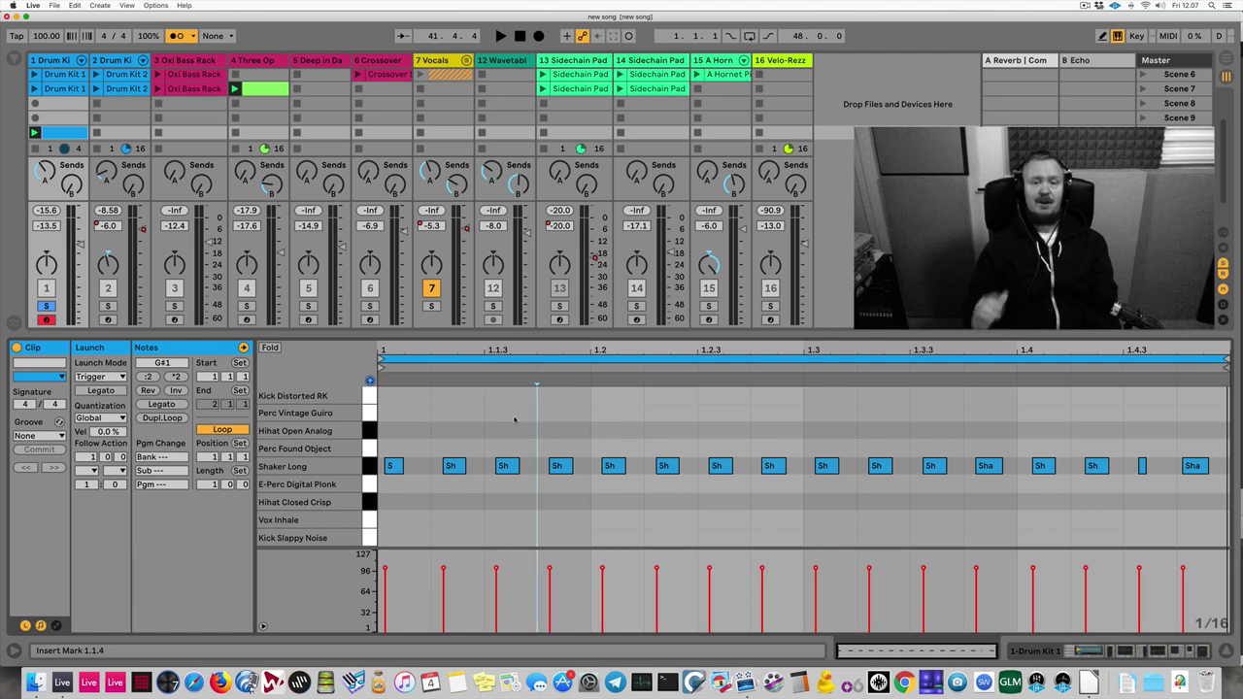
pyautogui.click(567, 466)
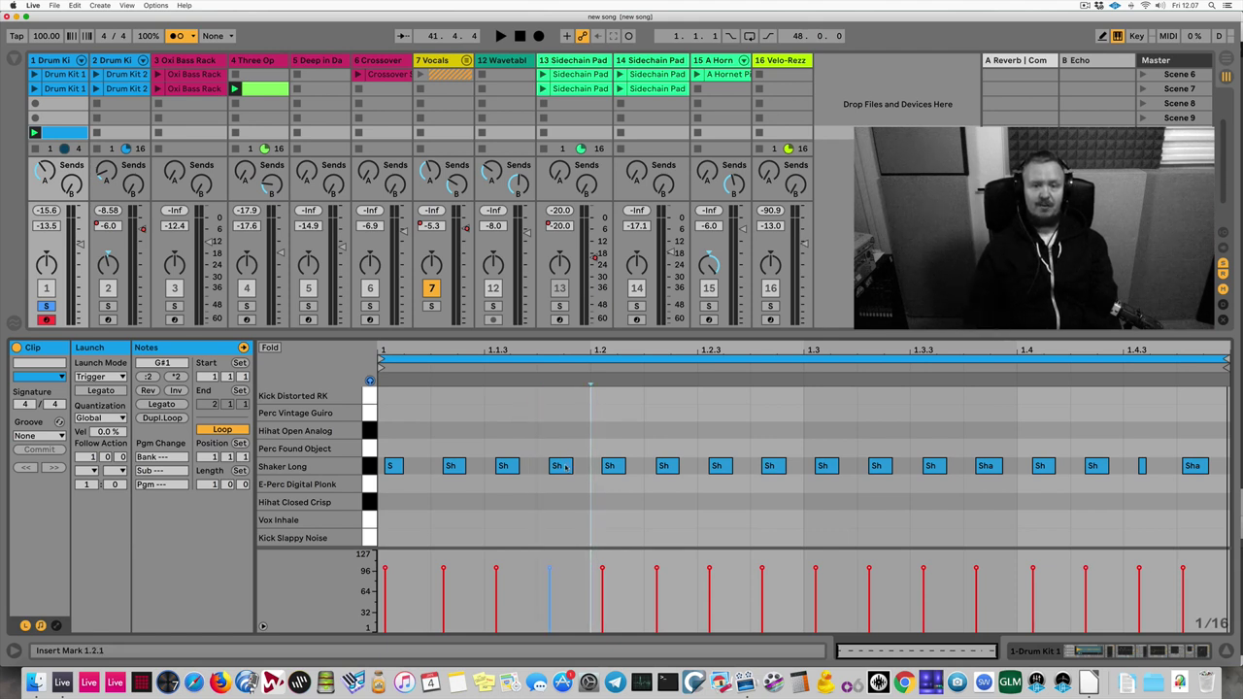
pyautogui.moveTo(568, 466); pyautogui.dragTo(559, 468)
pyautogui.click(590, 438)
pyautogui.press('super+u')
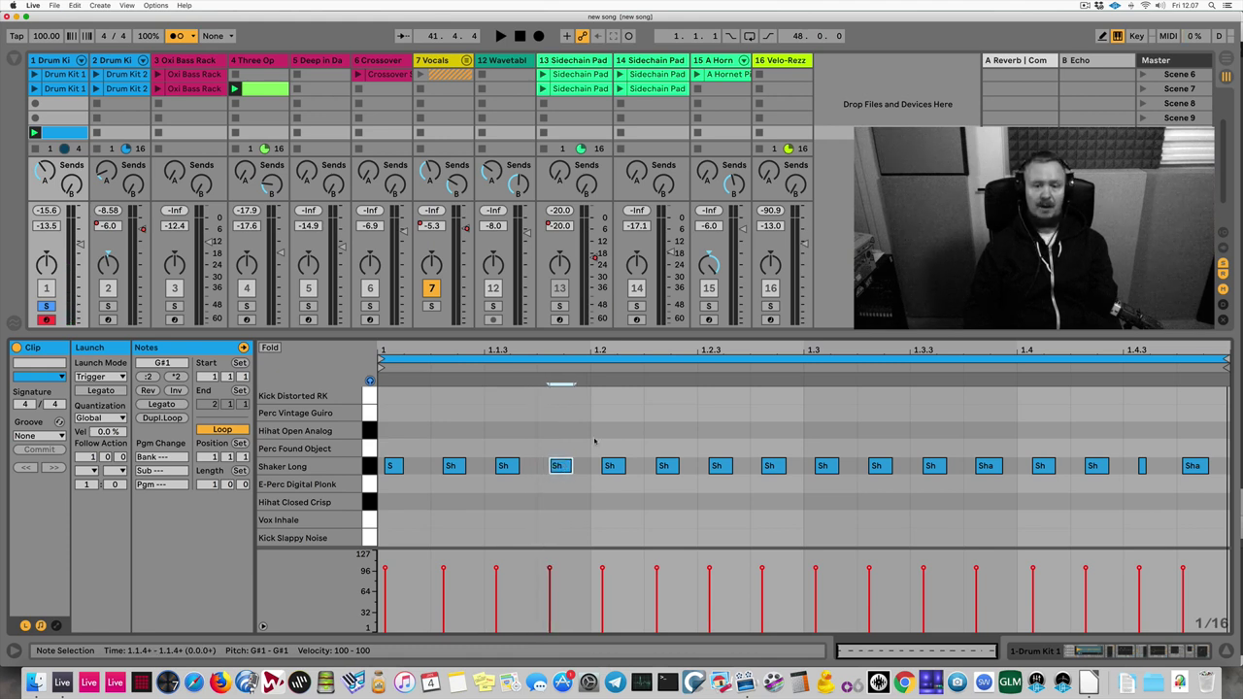
# Step: Quantize the note starts of all Shaker Long hits to 1/16 with an amount of 100%, and undo it
pyautogui.click(55, 5)
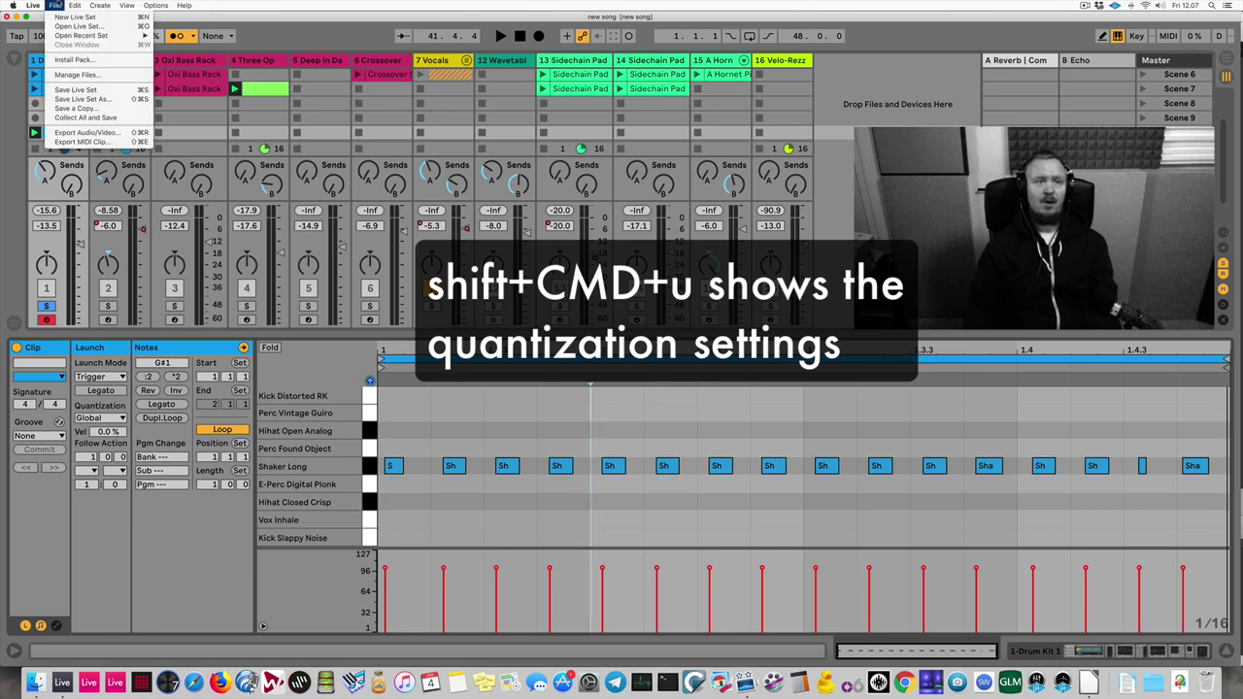
pyautogui.moveTo(75, 5)
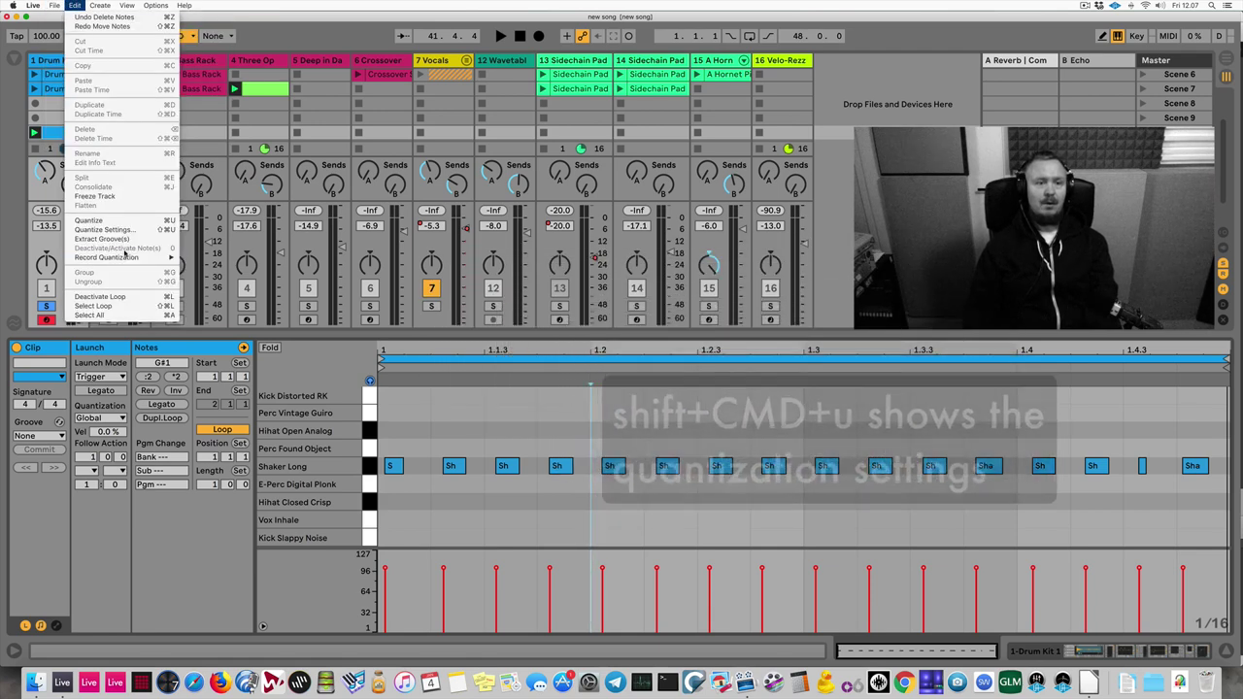
pyautogui.click(102, 229)
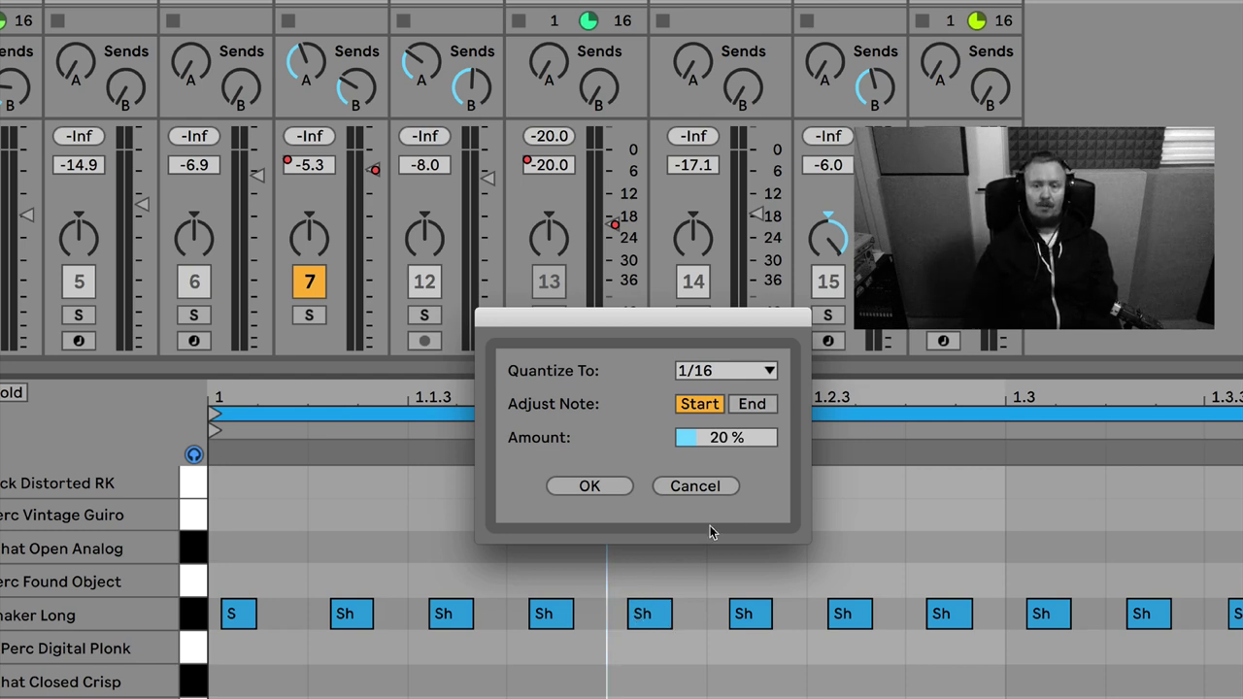
pyautogui.click(736, 442)
pyautogui.moveTo(735, 442)
pyautogui.mouseDown()
pyautogui.moveTo(735, 370)
pyautogui.moveTo(740, 445)
pyautogui.mouseUp()
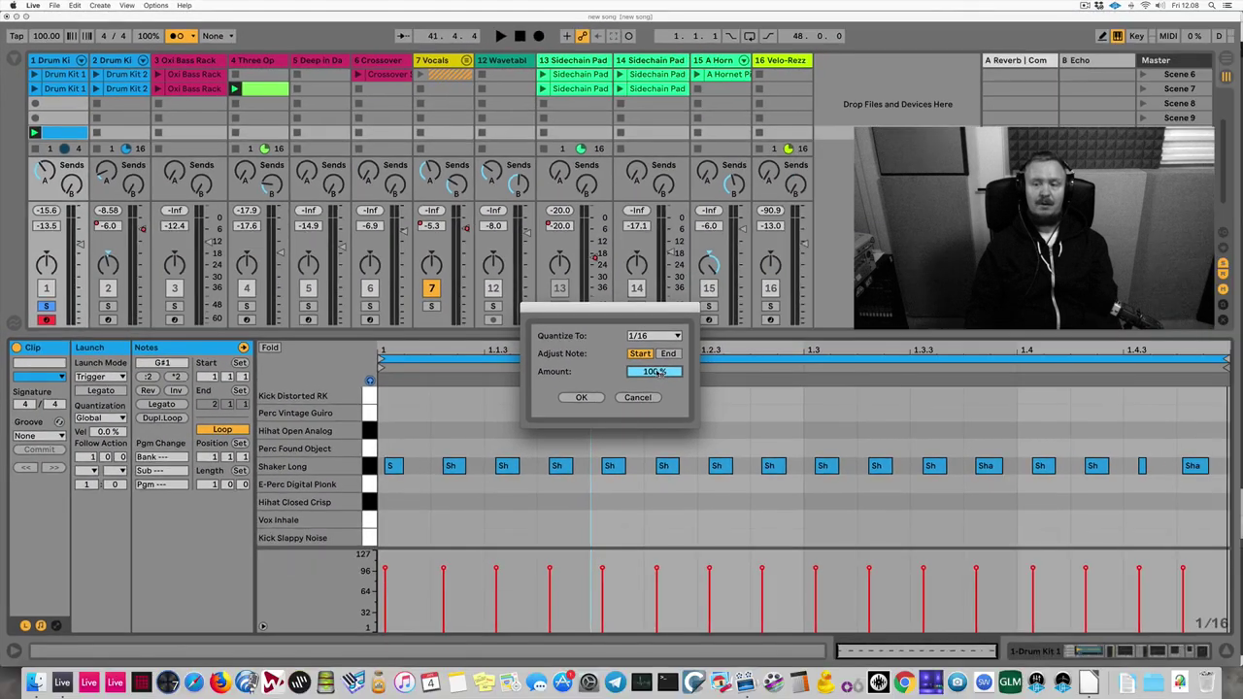
pyautogui.click(627, 473)
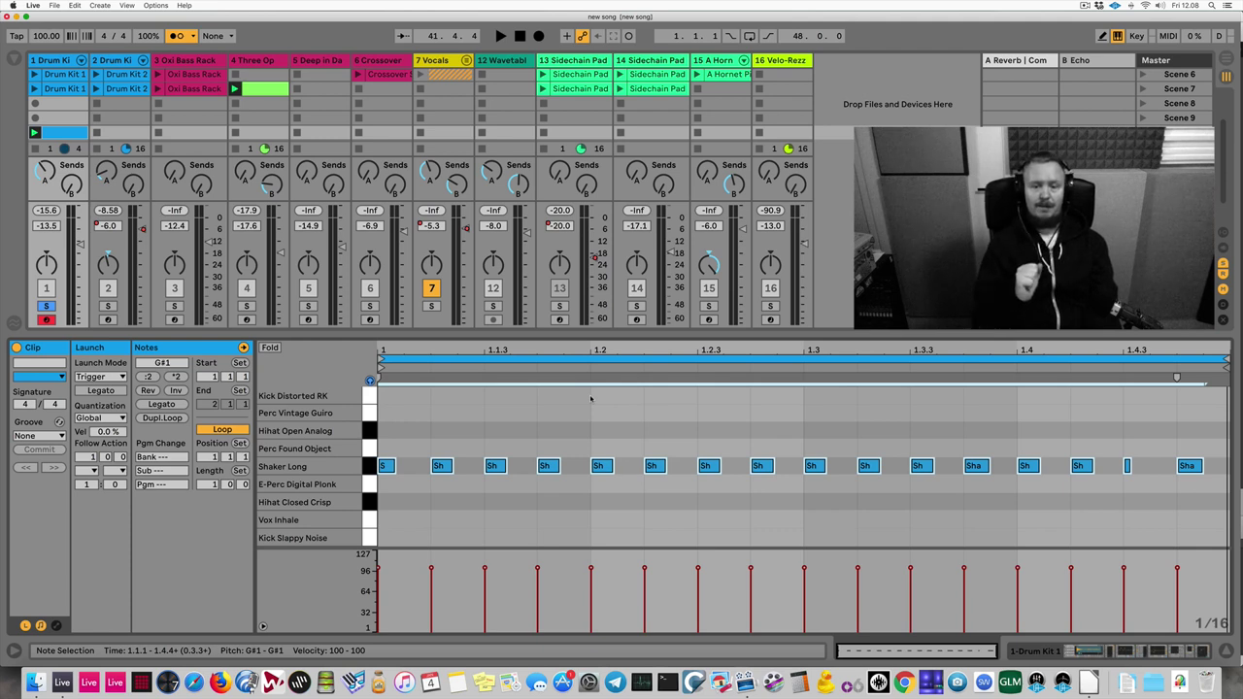
pyautogui.press('super+z')
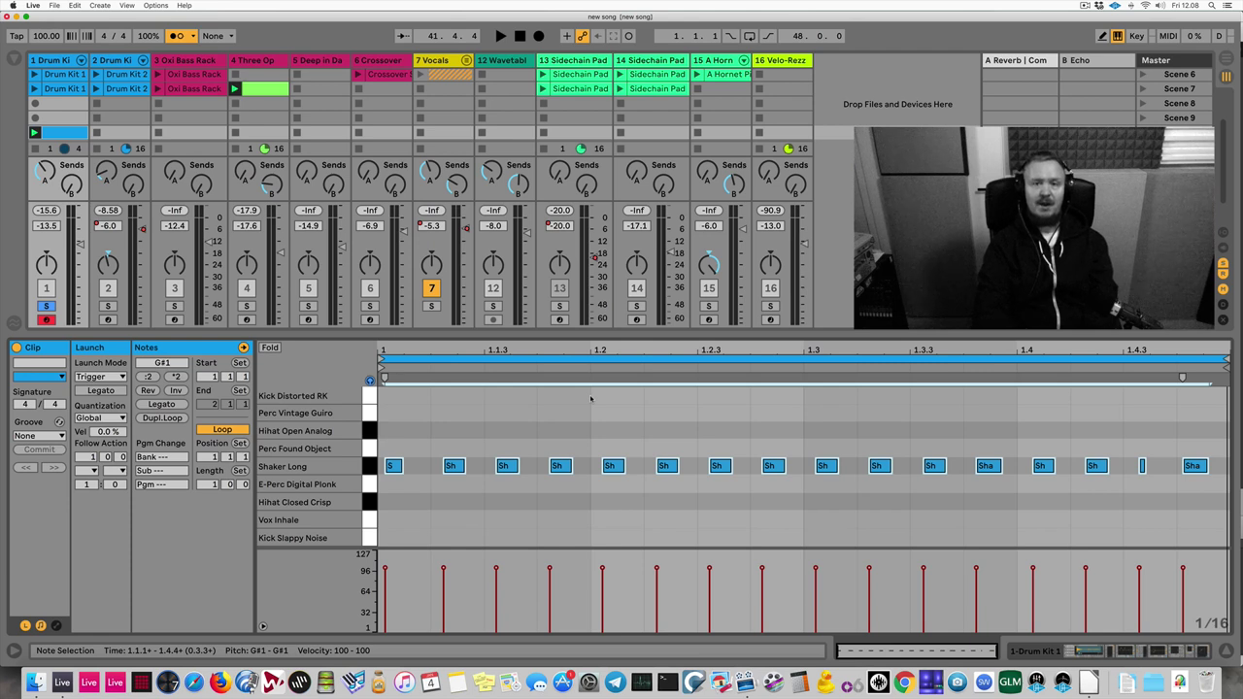
# Step: Quantize the Shaker Long note starts to 1/16 with an amount of only 4%
pyautogui.press('super+shift+u')
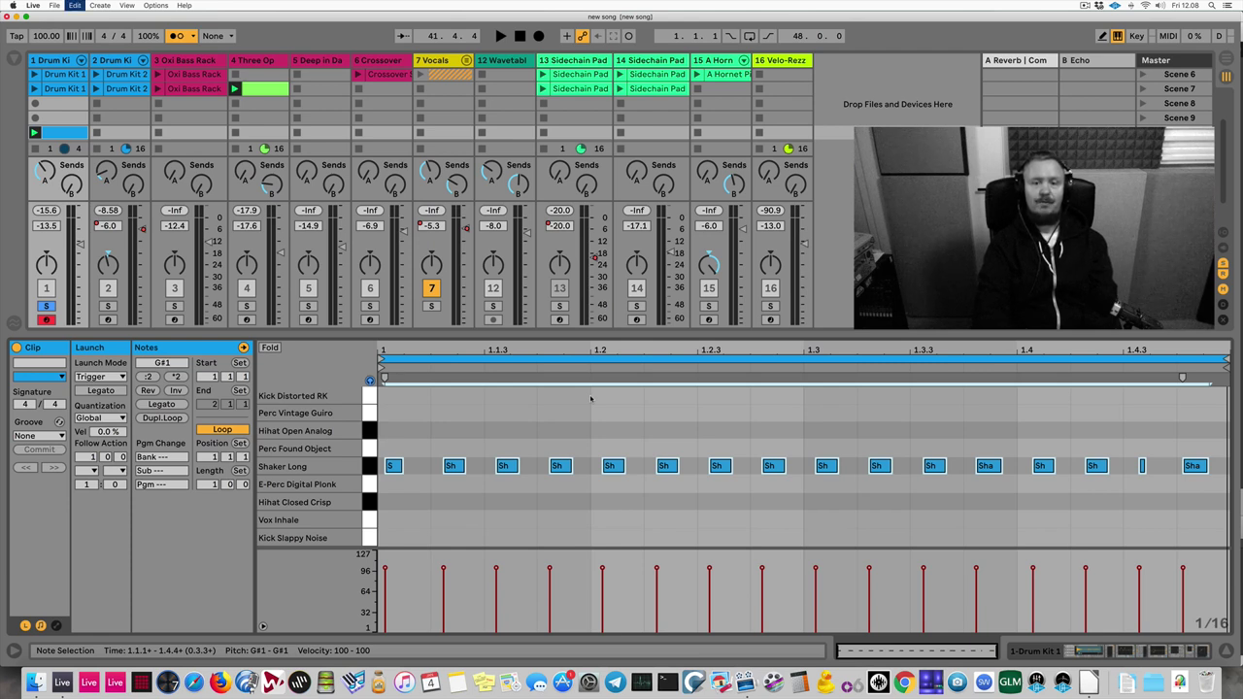
pyautogui.moveTo(650, 357); pyautogui.dragTo(650, 360)
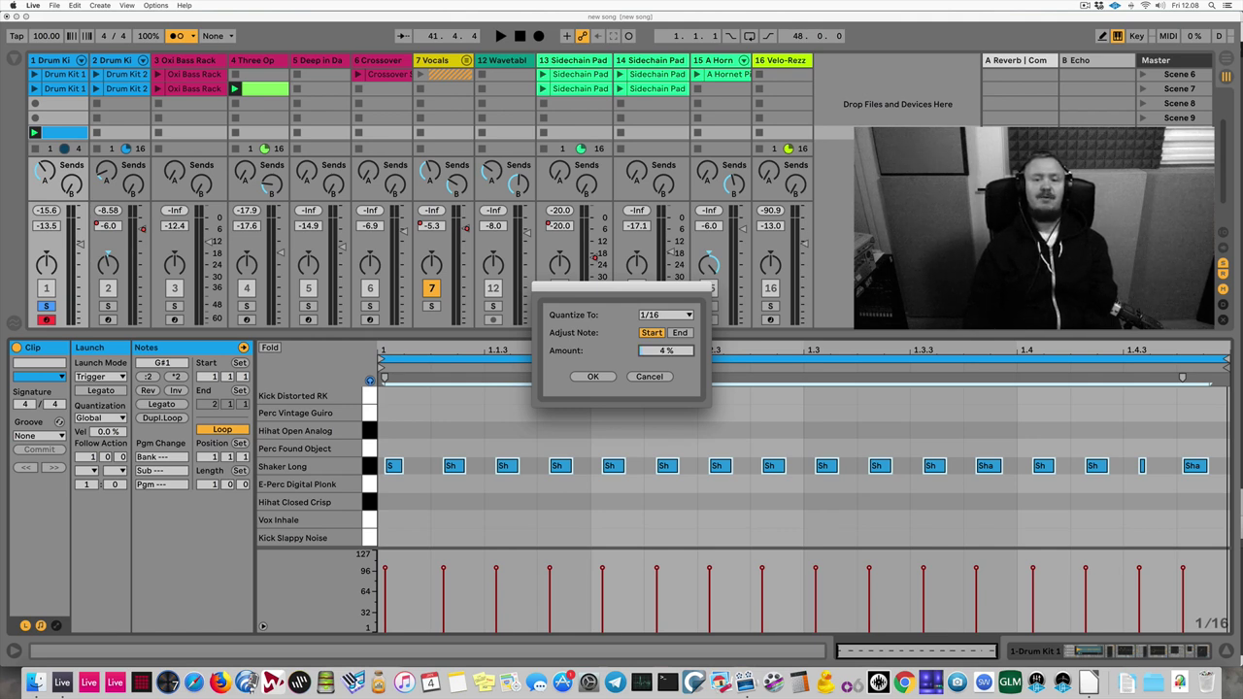
pyautogui.click(596, 377)
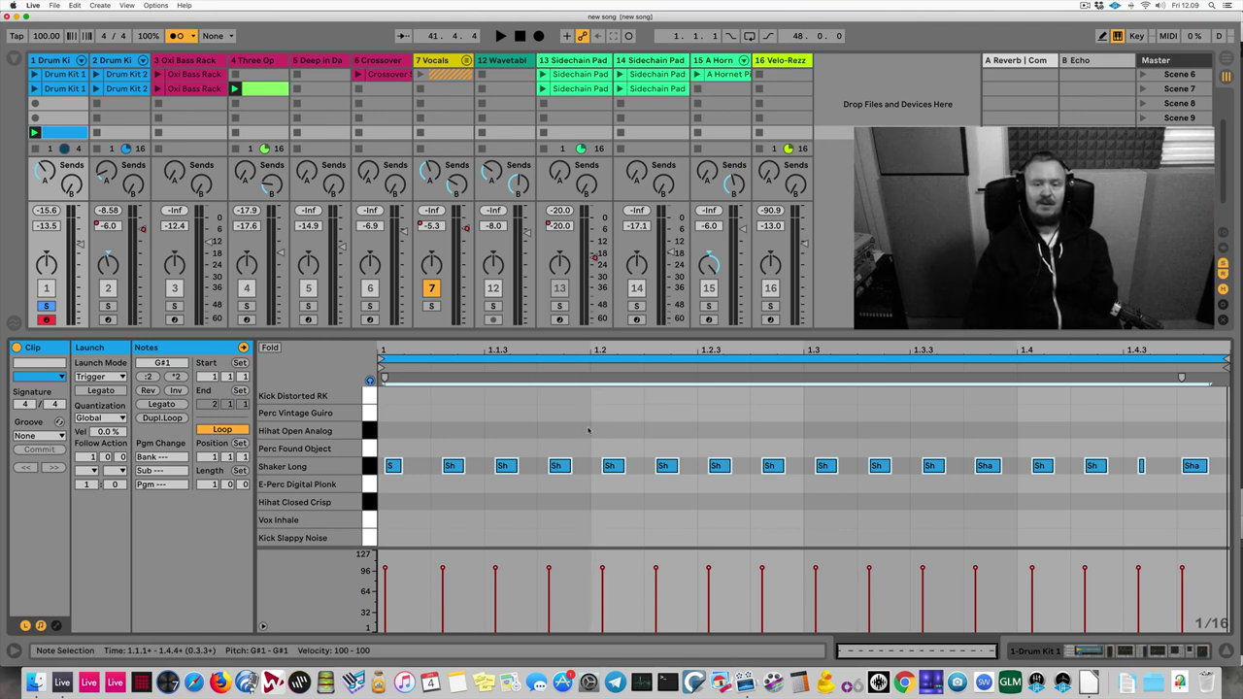
# Step: Play the clip and repeat the same partial quantization several times to pull the Shaker Long hits gradually towards the grid
pyautogui.press('space')
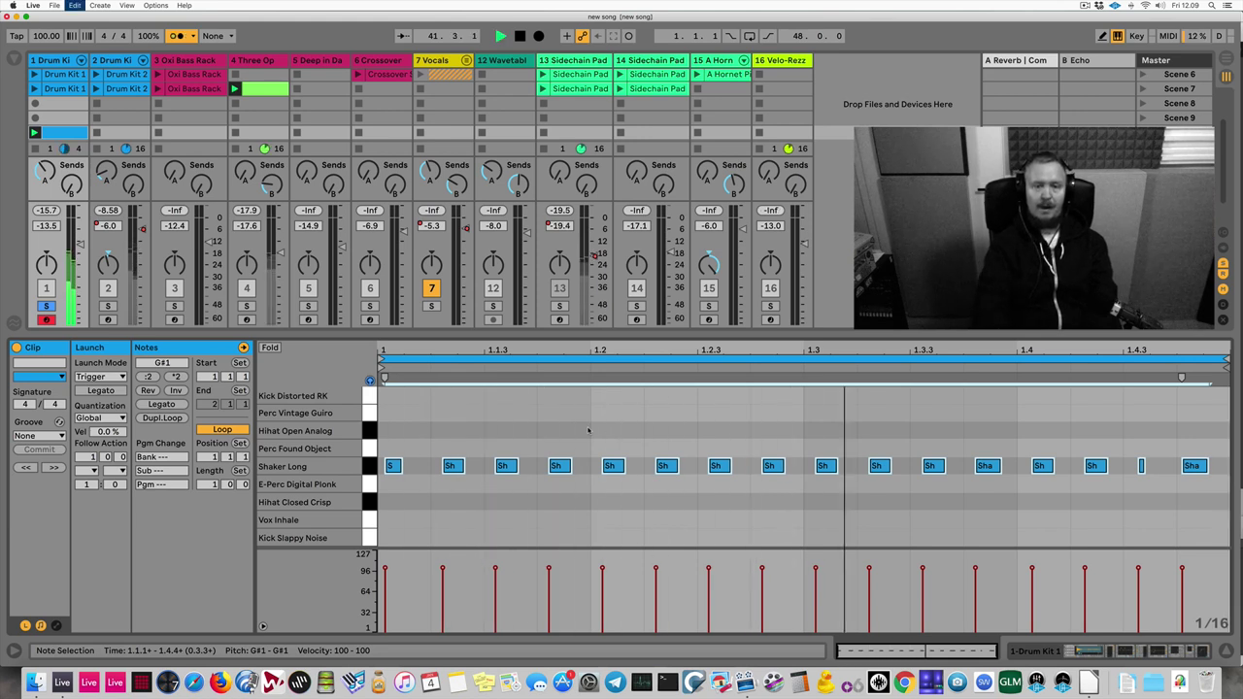
pyautogui.press('super+u')
pyautogui.press('super+u')
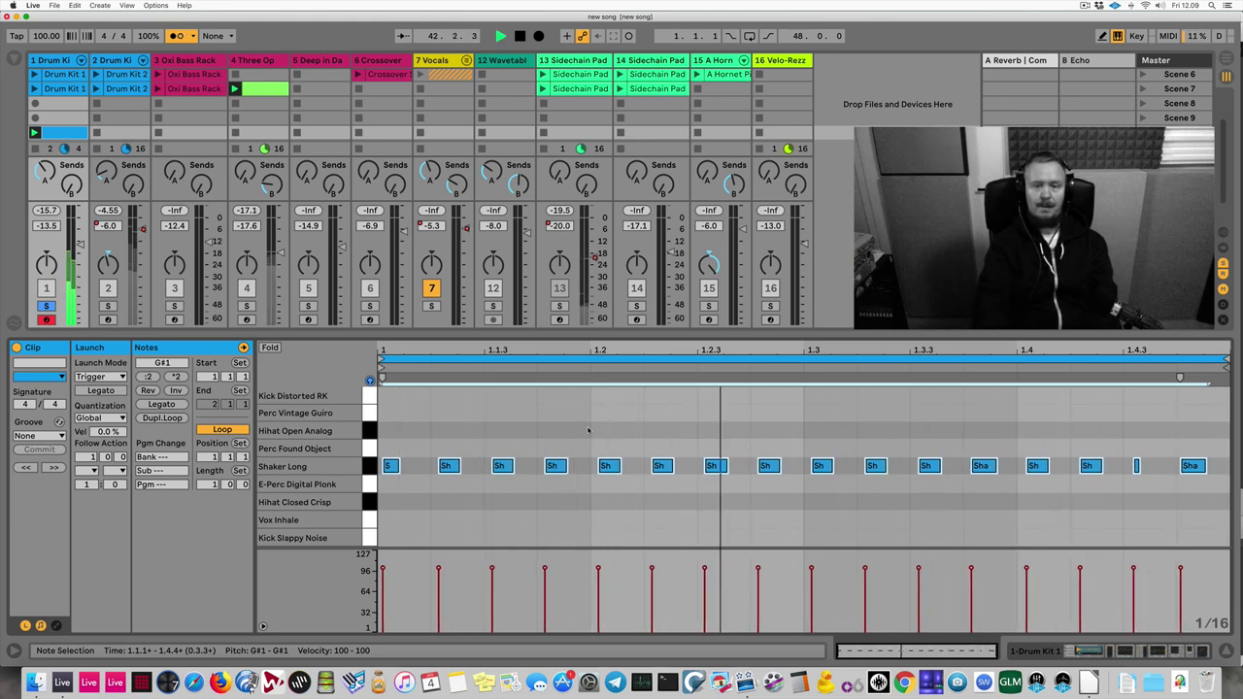
pyautogui.press('super+u')
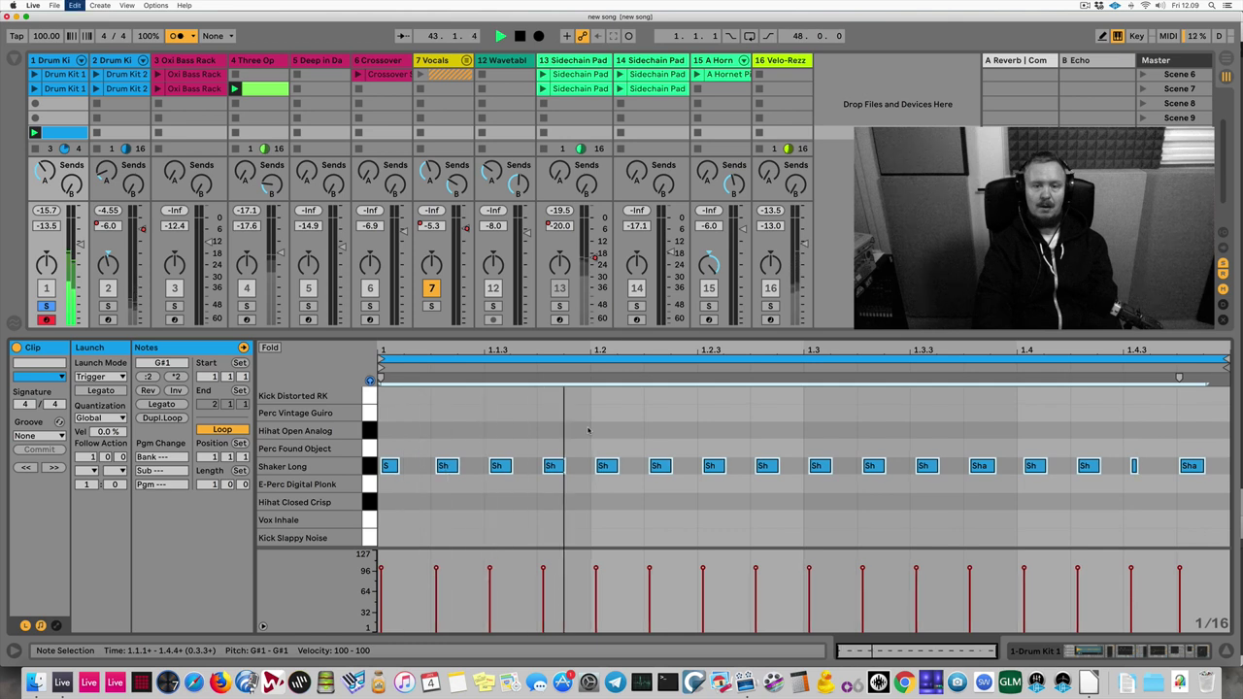
pyautogui.press('super+u')
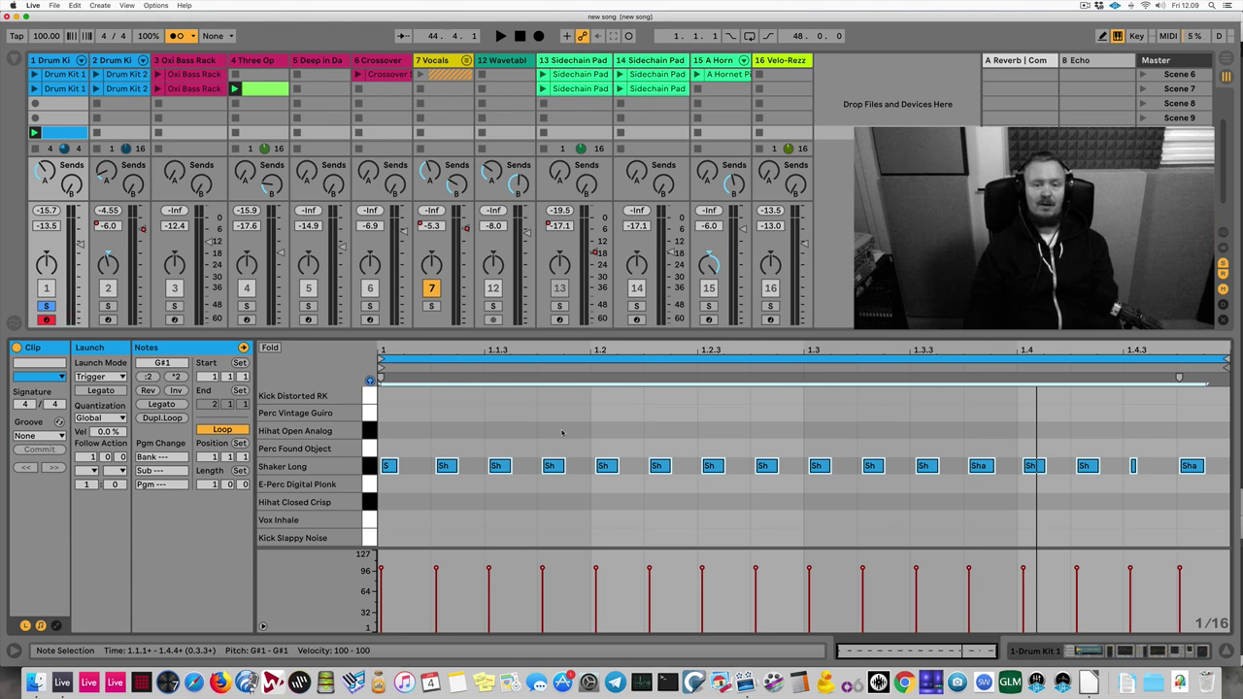
pyautogui.click(562, 432)
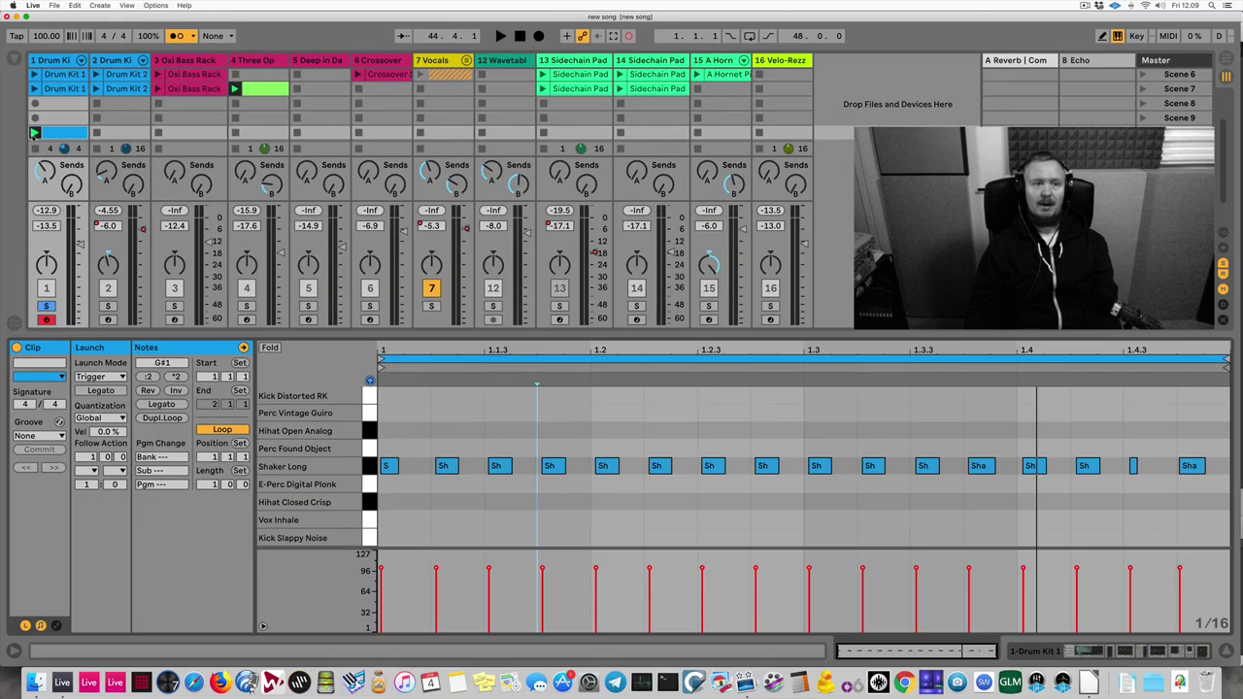
# Step: Record Kick Analog A and E-Perc PO Snare hits into the looping clip on top of the Shaker Long pattern
pyautogui.click(36, 5)
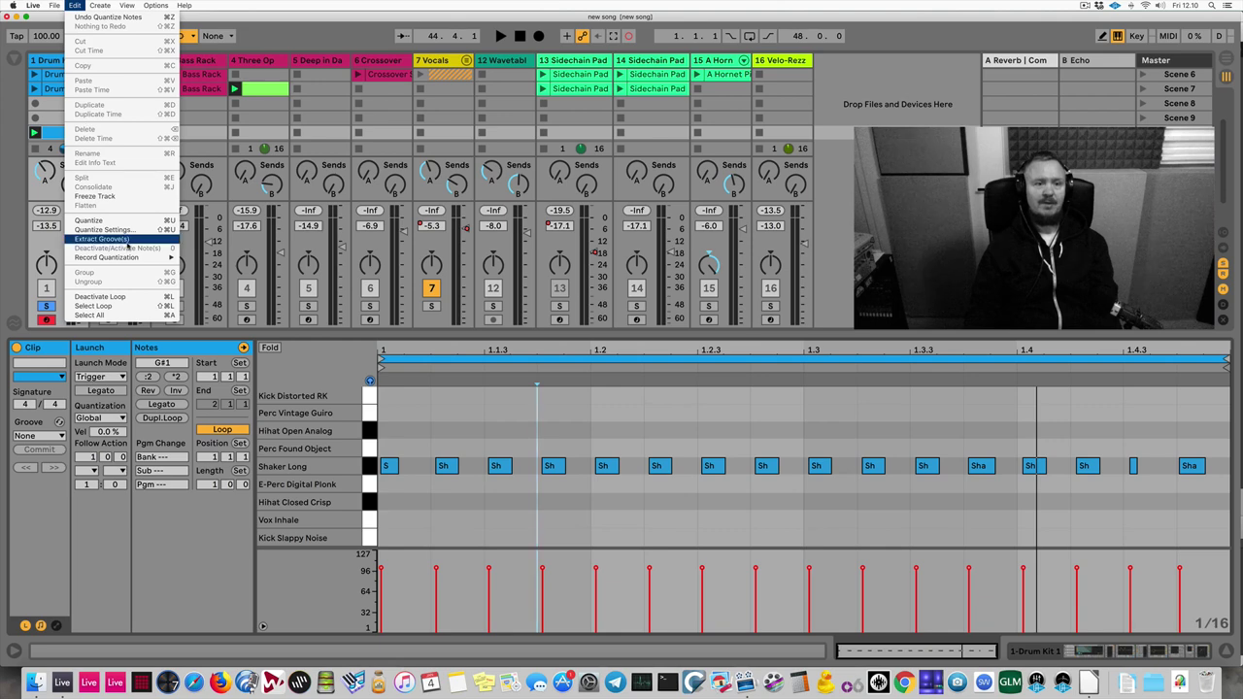
pyautogui.click(74, 5)
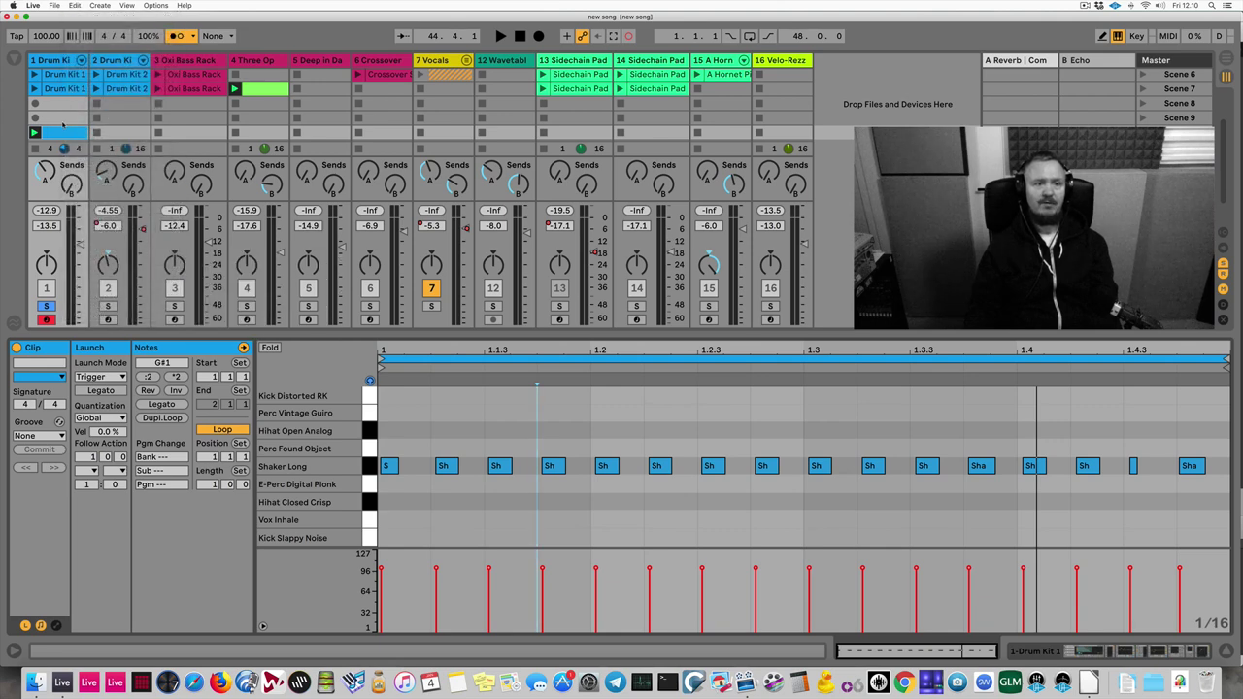
pyautogui.click(34, 132)
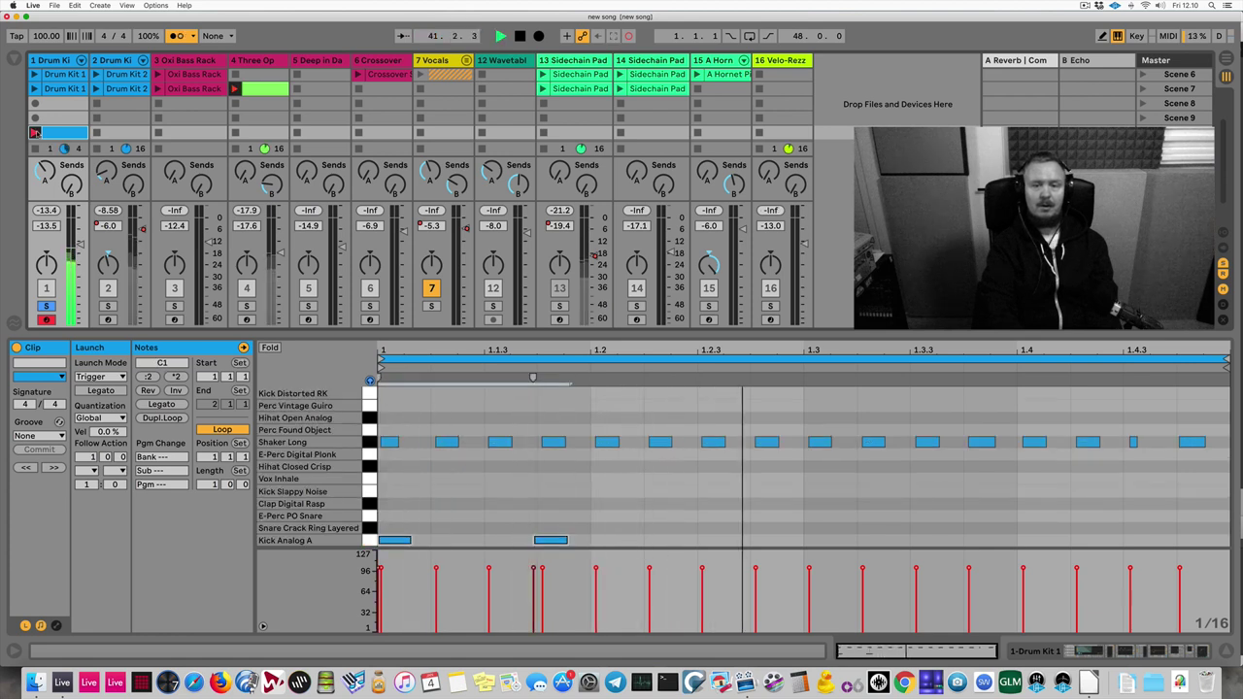
pyautogui.press('space')
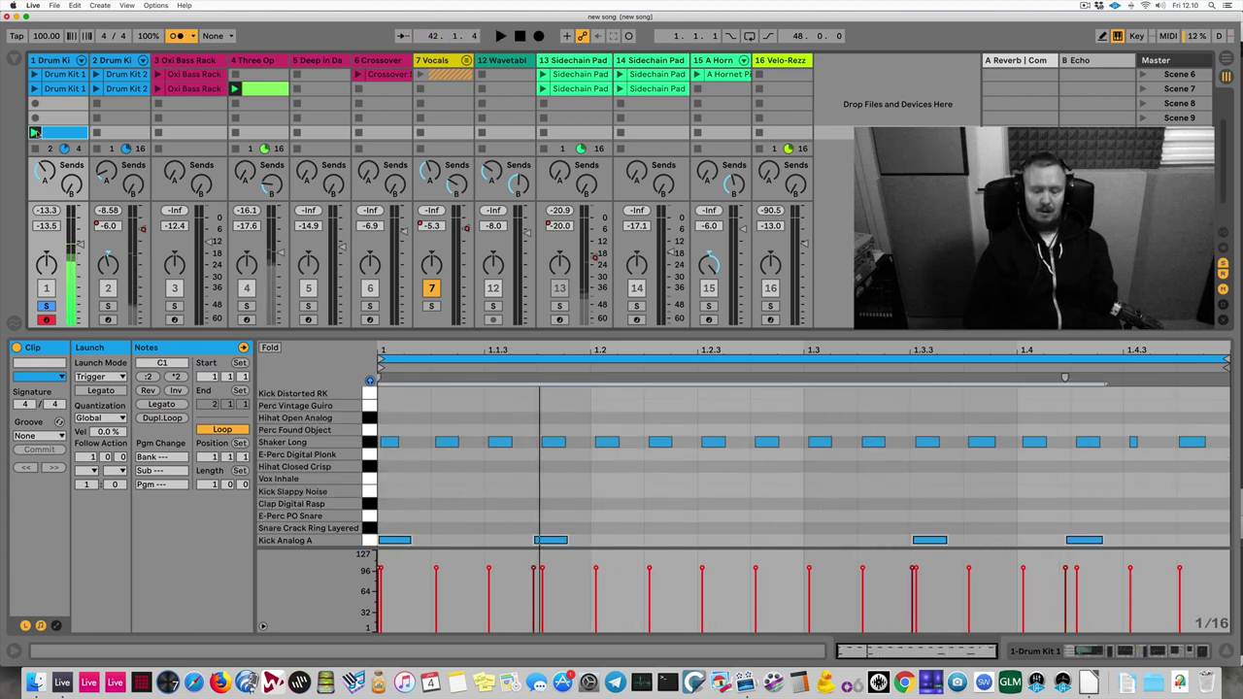
pyautogui.click(34, 132)
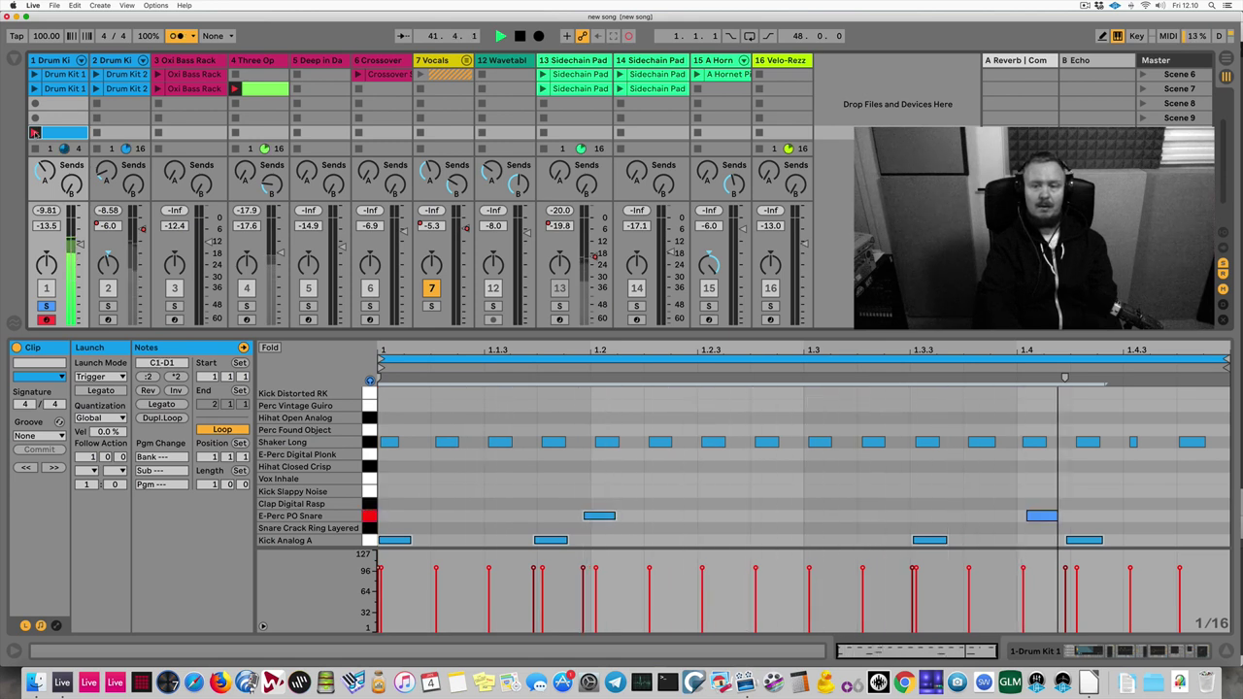
pyautogui.click(34, 132)
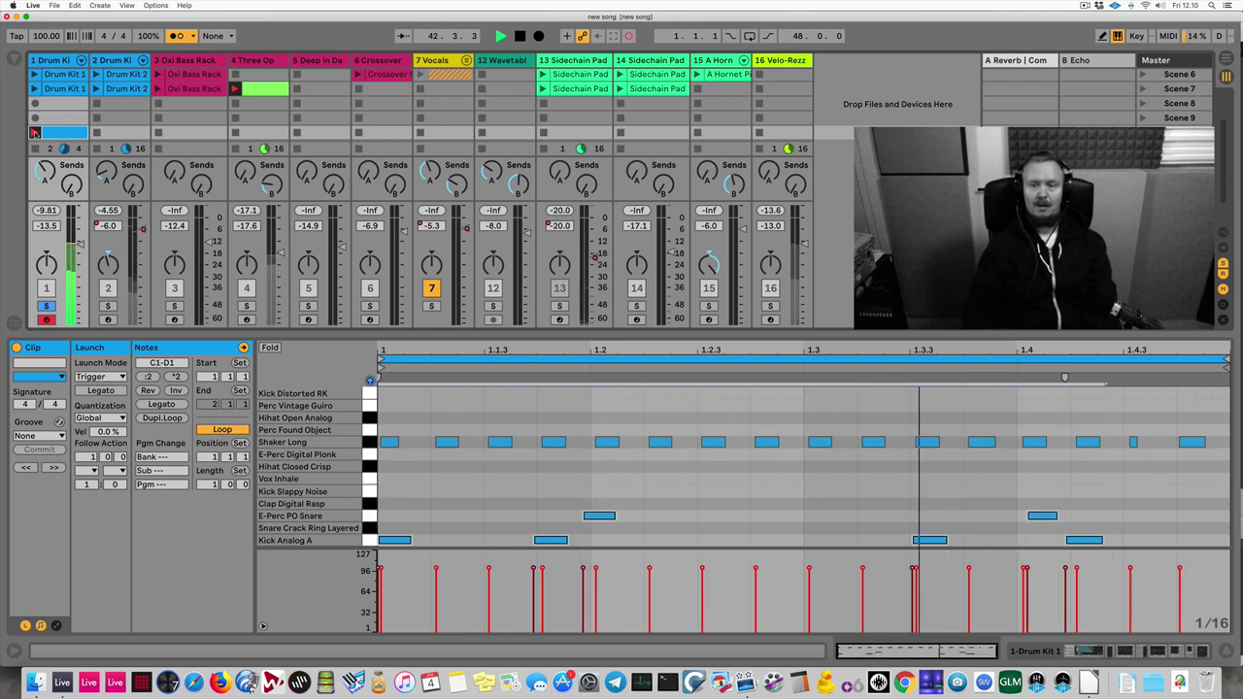
# Step: Select both E-Perc PO Snare hits, repeat the partial quantization several times to pull them towards the grid, and play the clip
pyautogui.click(792, 505)
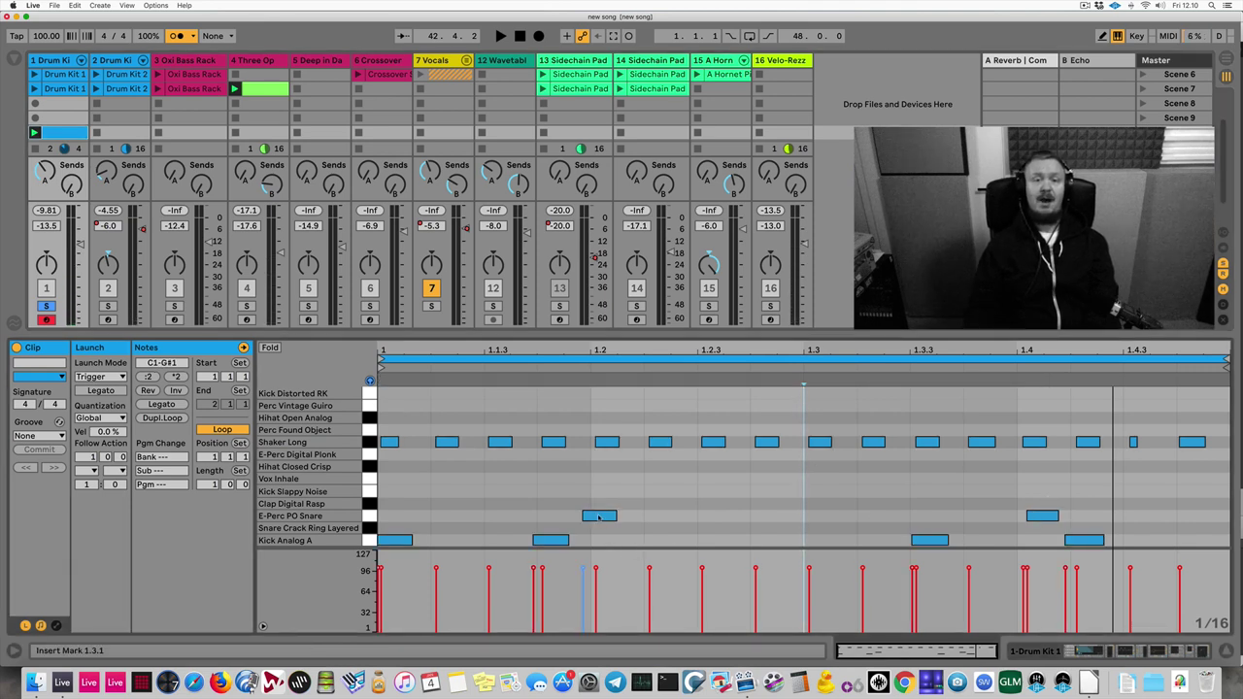
pyautogui.click(371, 516)
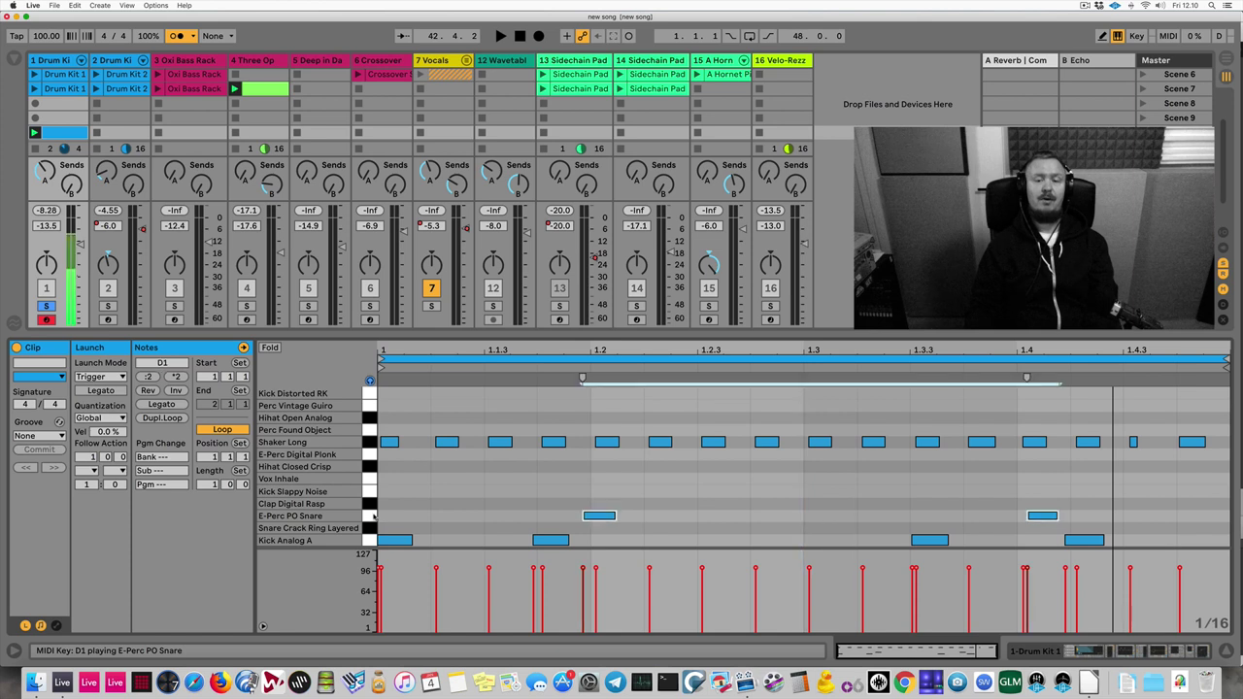
pyautogui.click(557, 504)
pyautogui.moveTo(584, 488); pyautogui.dragTo(1088, 522)
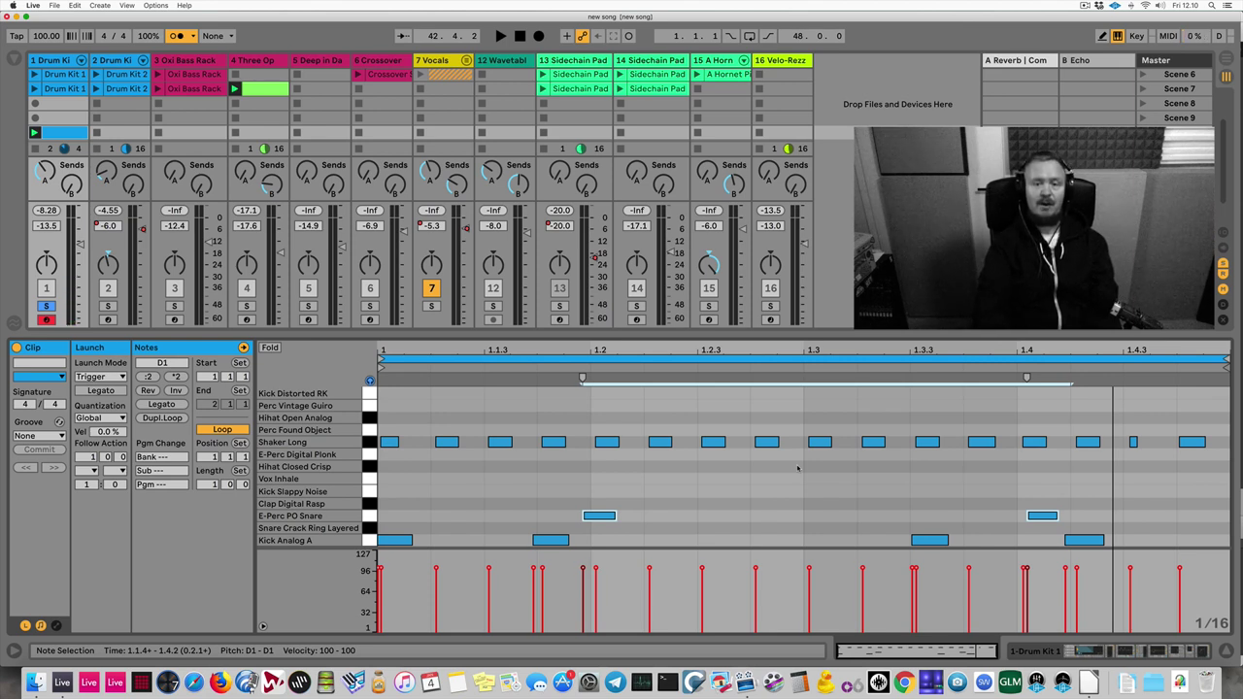
pyautogui.press('super+u')
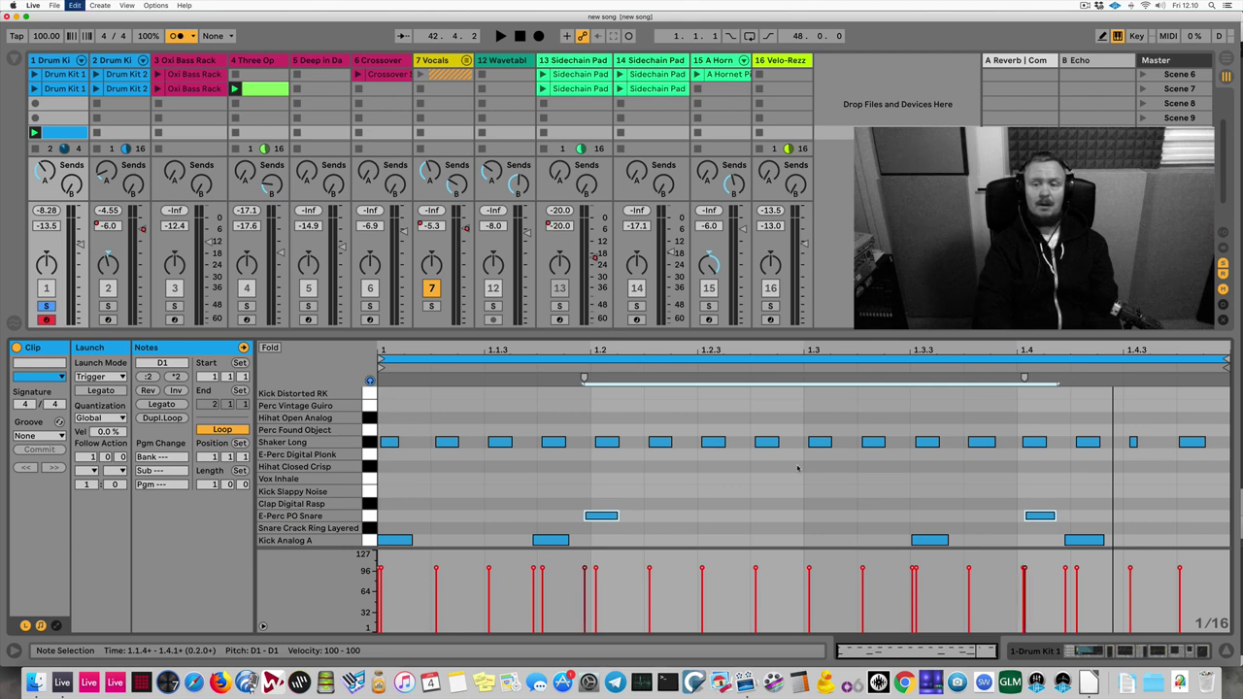
pyautogui.press('super+z')
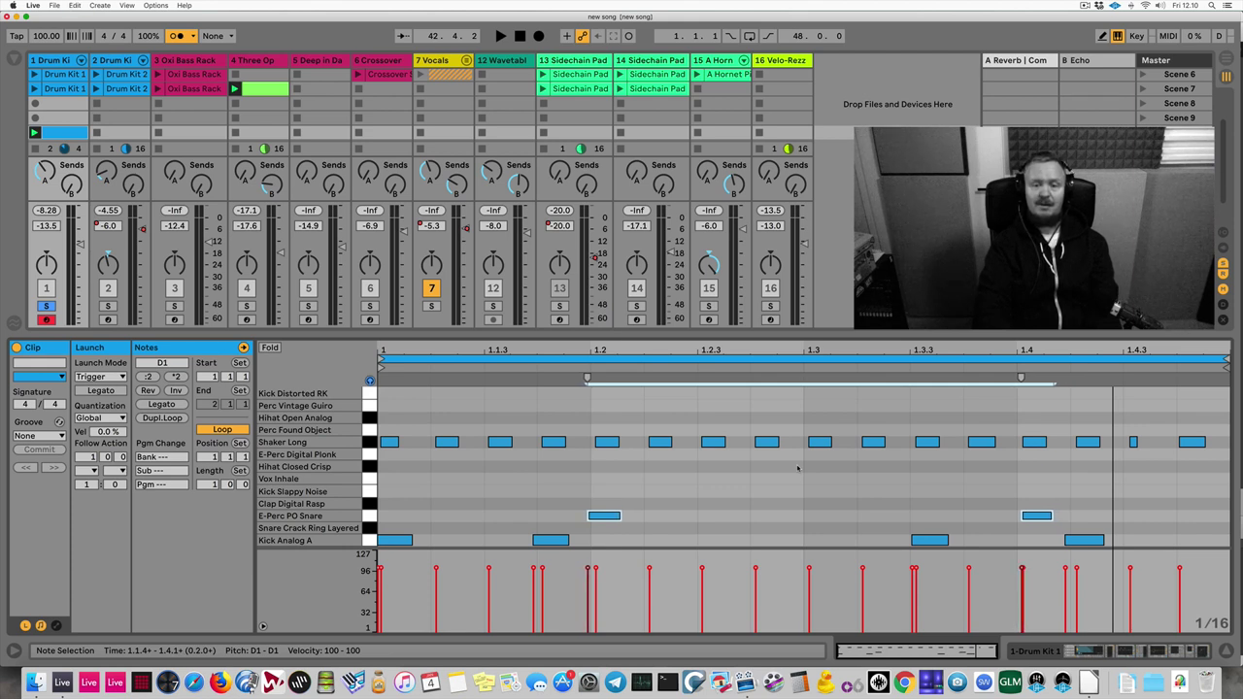
pyautogui.press('super+shift+z')
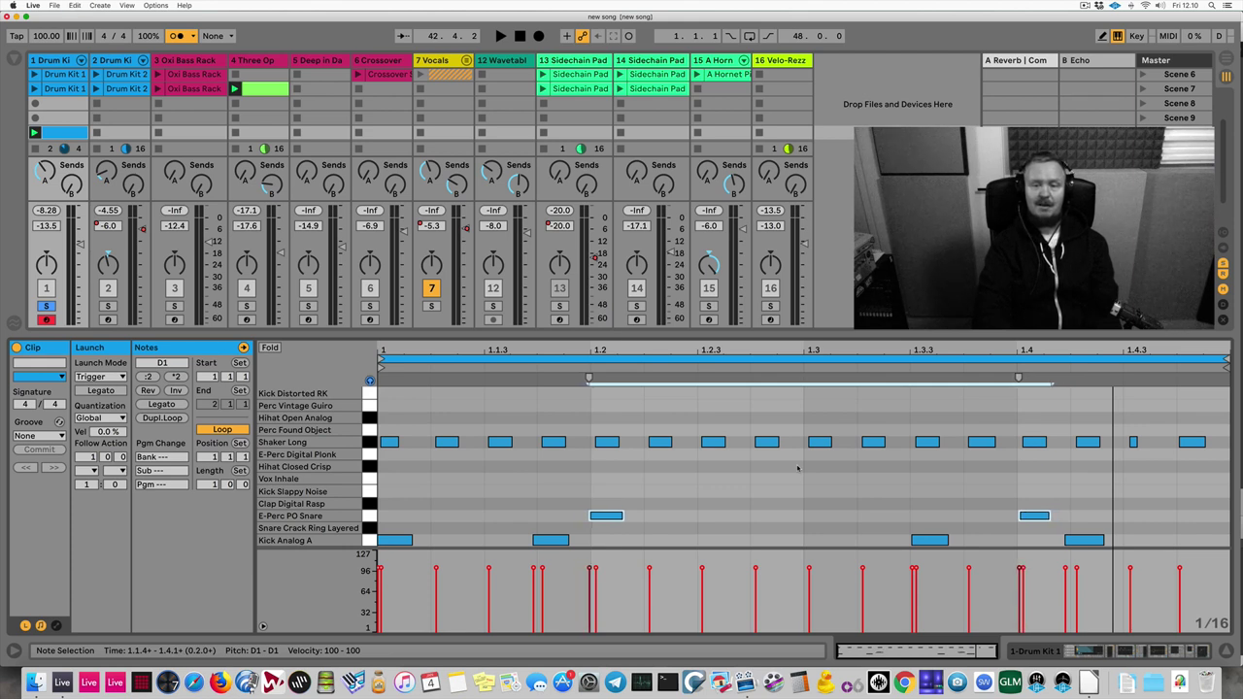
pyautogui.press('space')
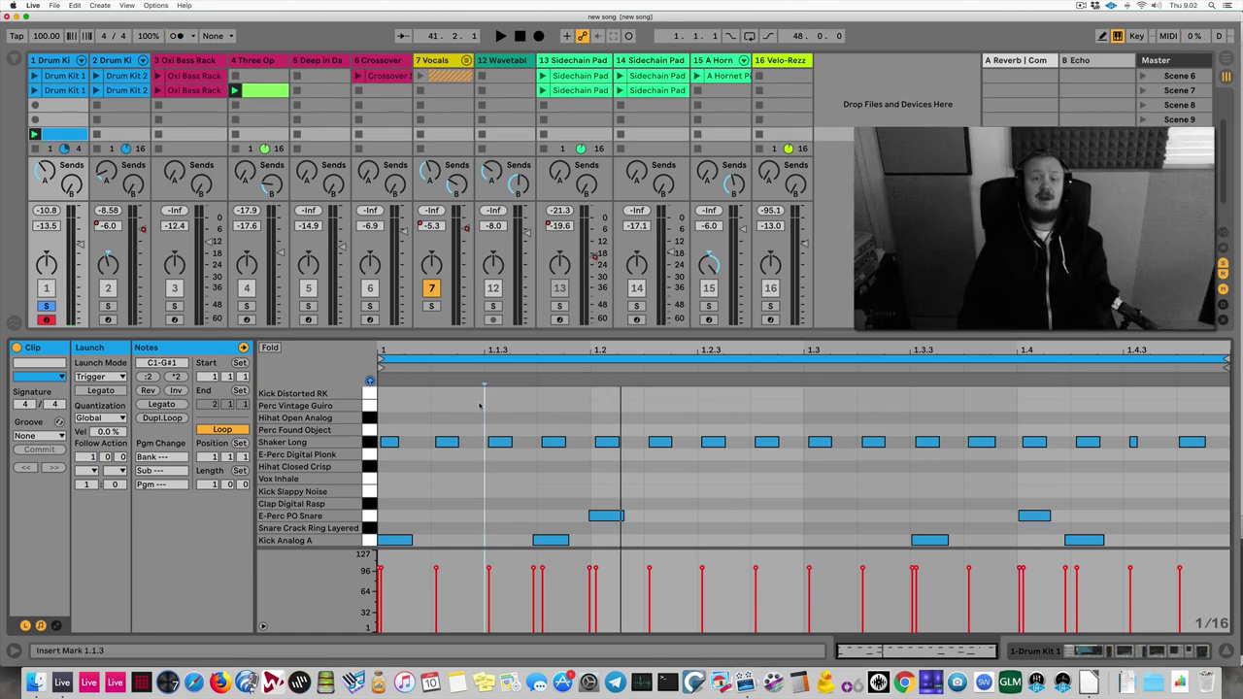
# Step: Select all Shaker Long hits, apply Legato to them, and undo it
pyautogui.click(370, 443)
pyautogui.press('space')
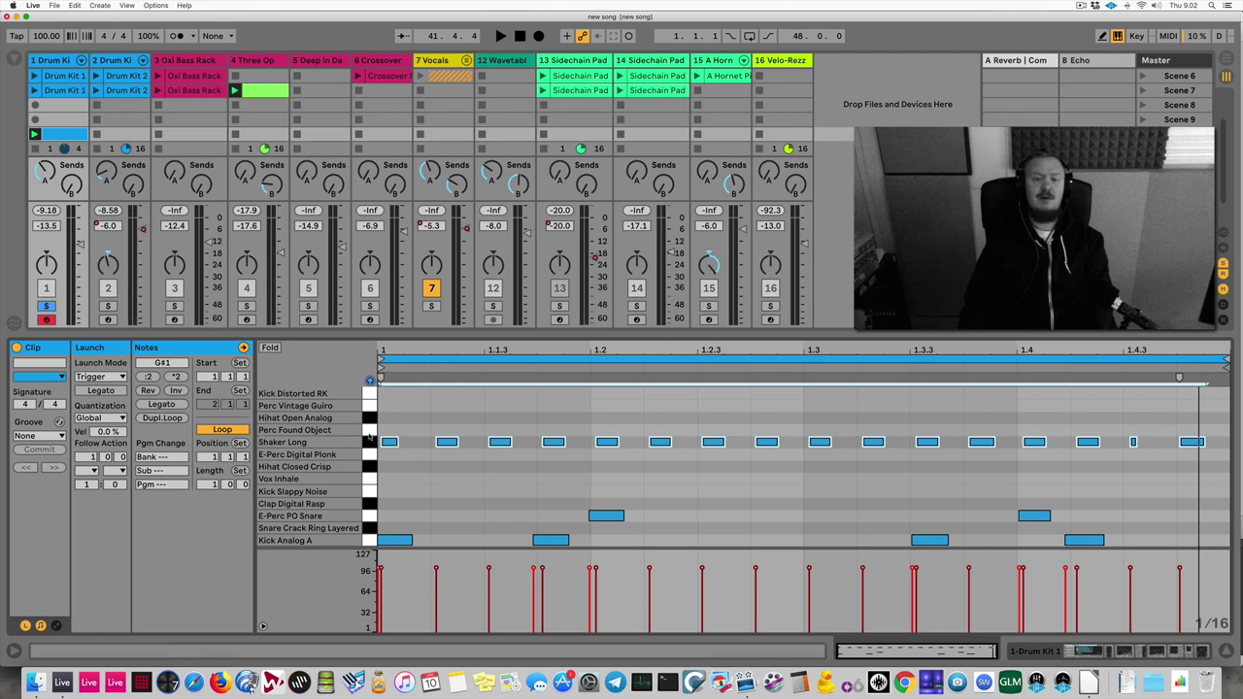
pyautogui.click(411, 444)
pyautogui.moveTo(431, 444); pyautogui.dragTo(381, 444)
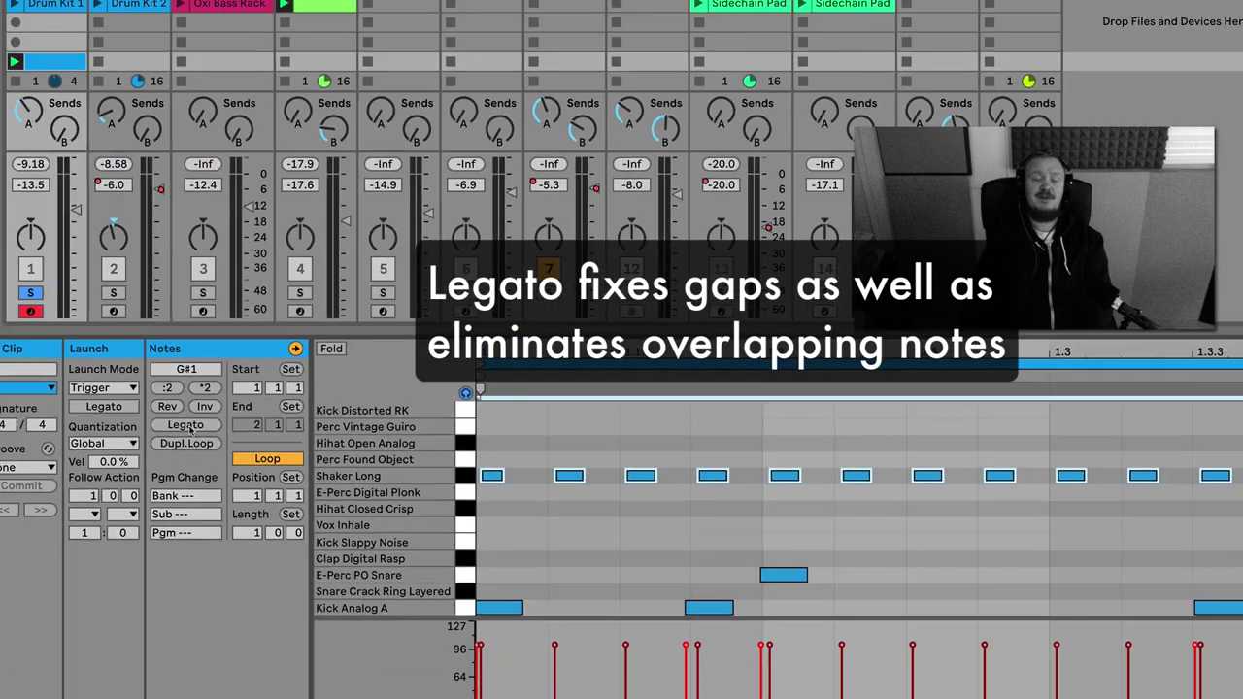
pyautogui.click(292, 517)
pyautogui.press('super+z')
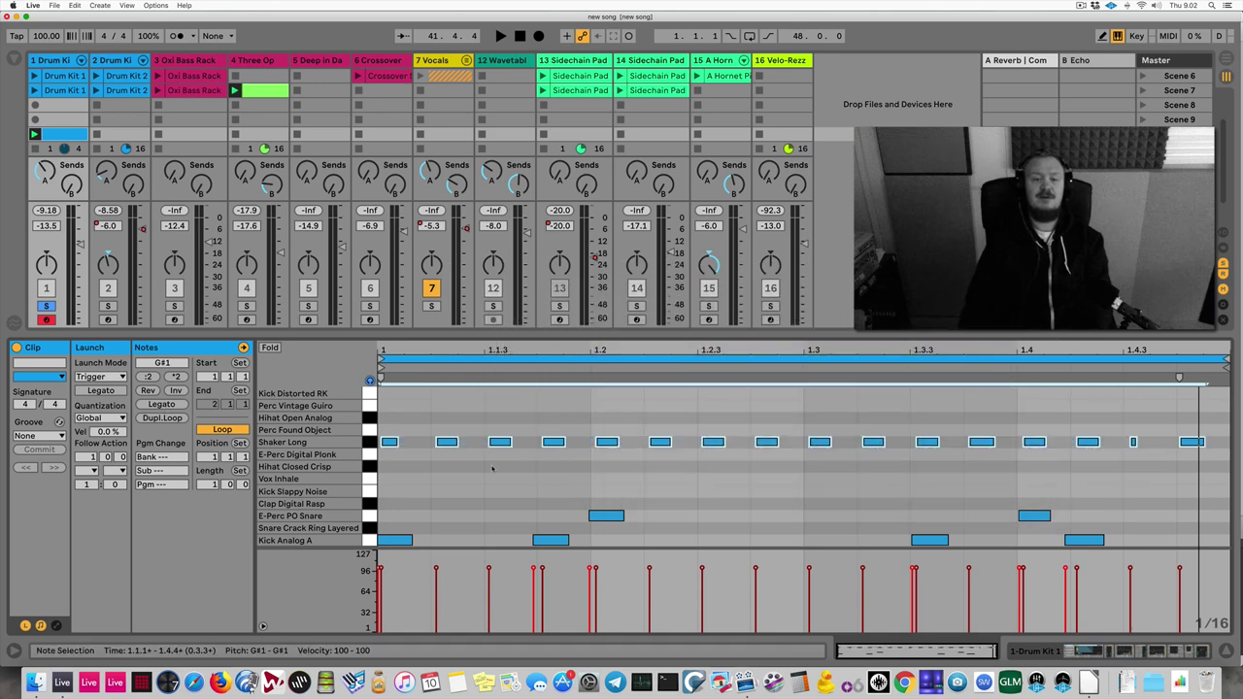
# Step: Adjust the end of the first Shaker Long hit to lengthen it, resizing with the grid on and off
pyautogui.click(421, 446)
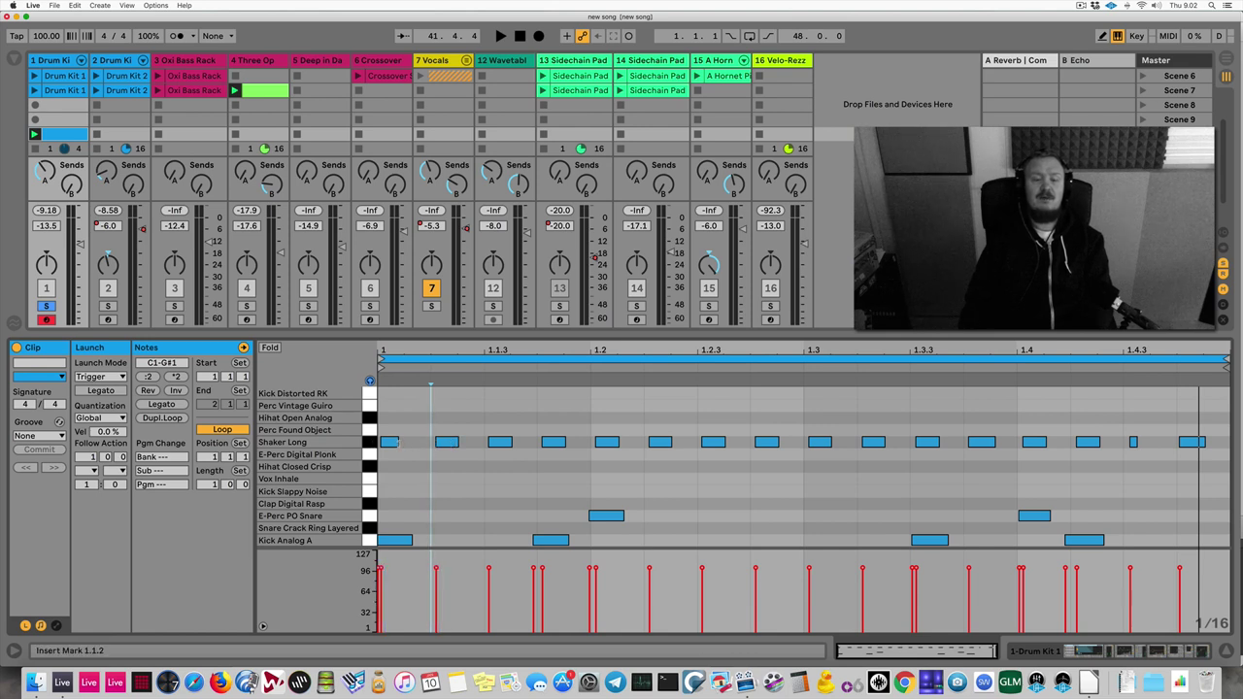
pyautogui.moveTo(397, 443); pyautogui.dragTo(417, 451)
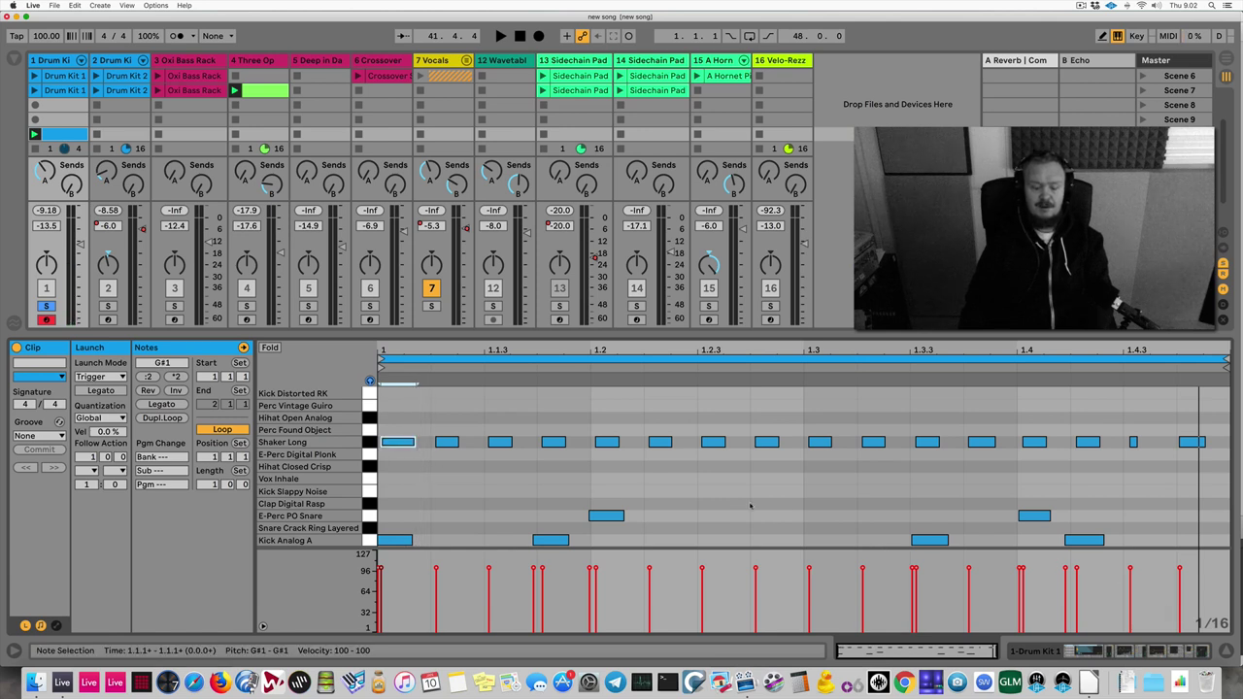
pyautogui.press('super+4')
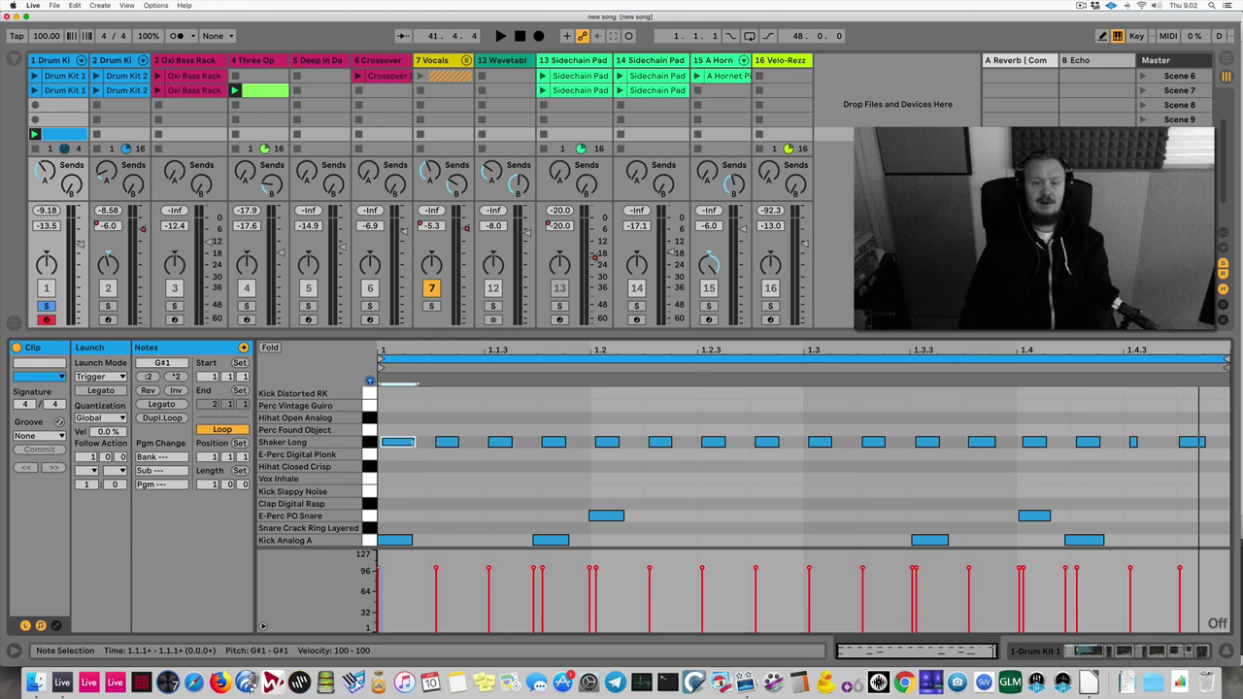
pyautogui.moveTo(414, 442); pyautogui.dragTo(402, 442)
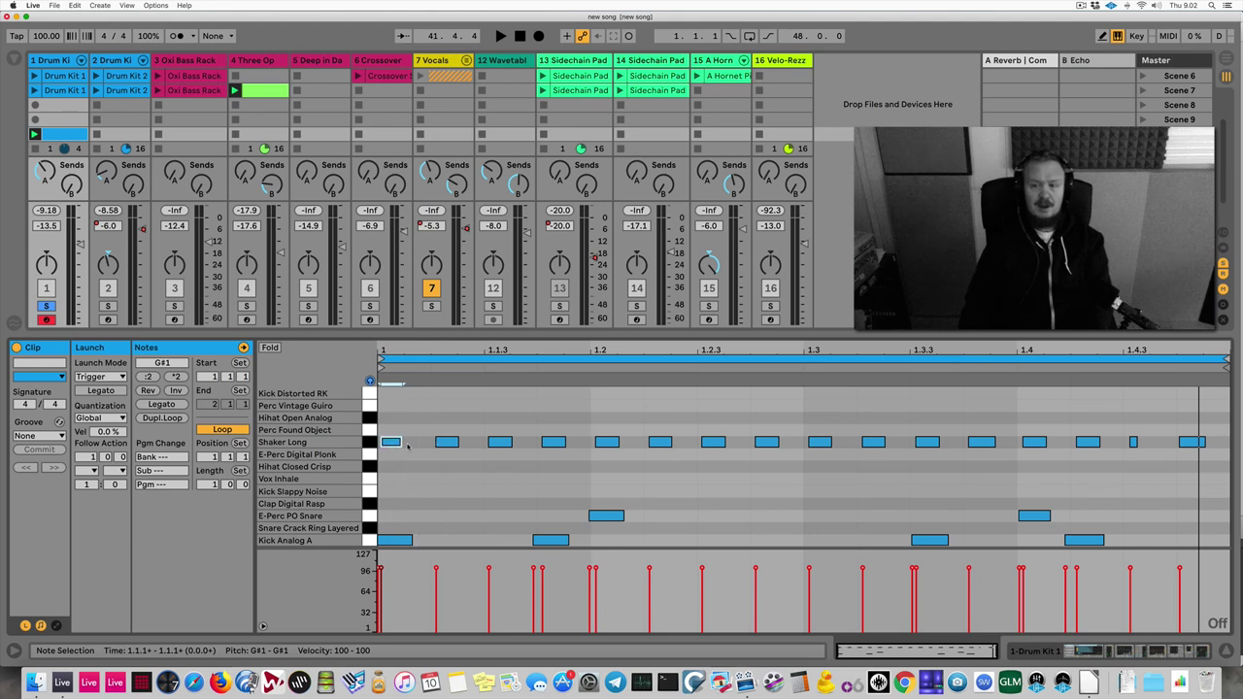
pyautogui.press('super+4')
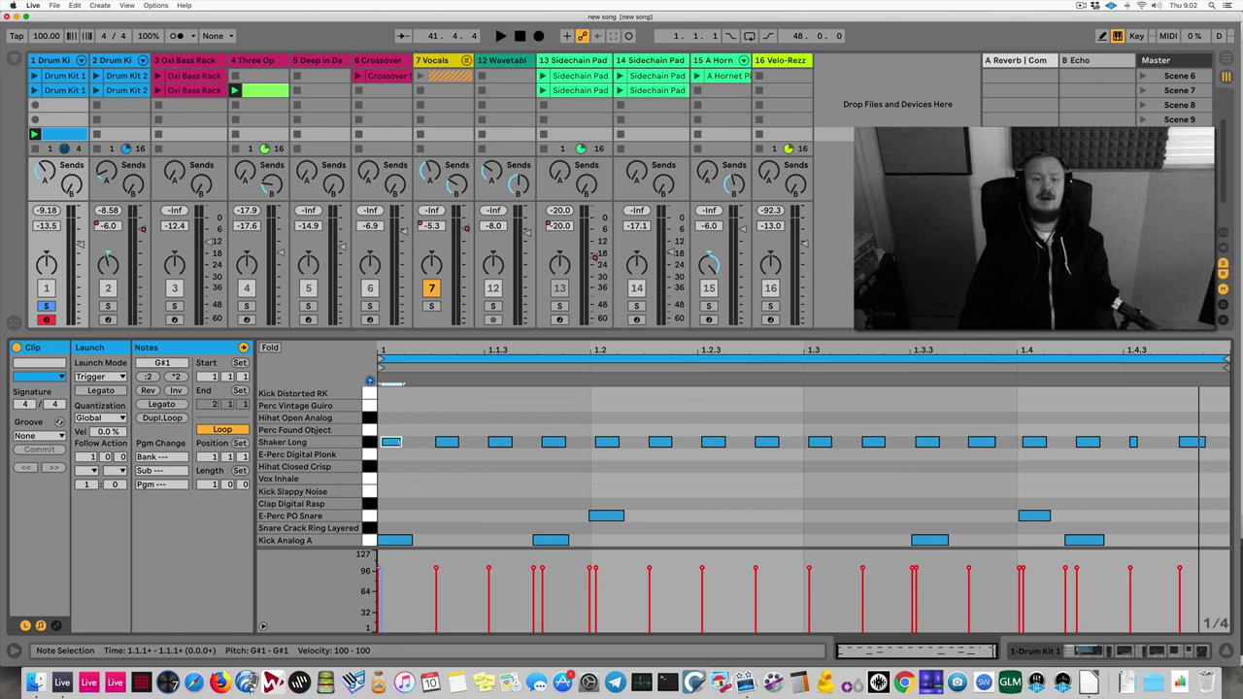
pyautogui.moveTo(400, 442); pyautogui.dragTo(806, 430)
pyautogui.press('Delete')
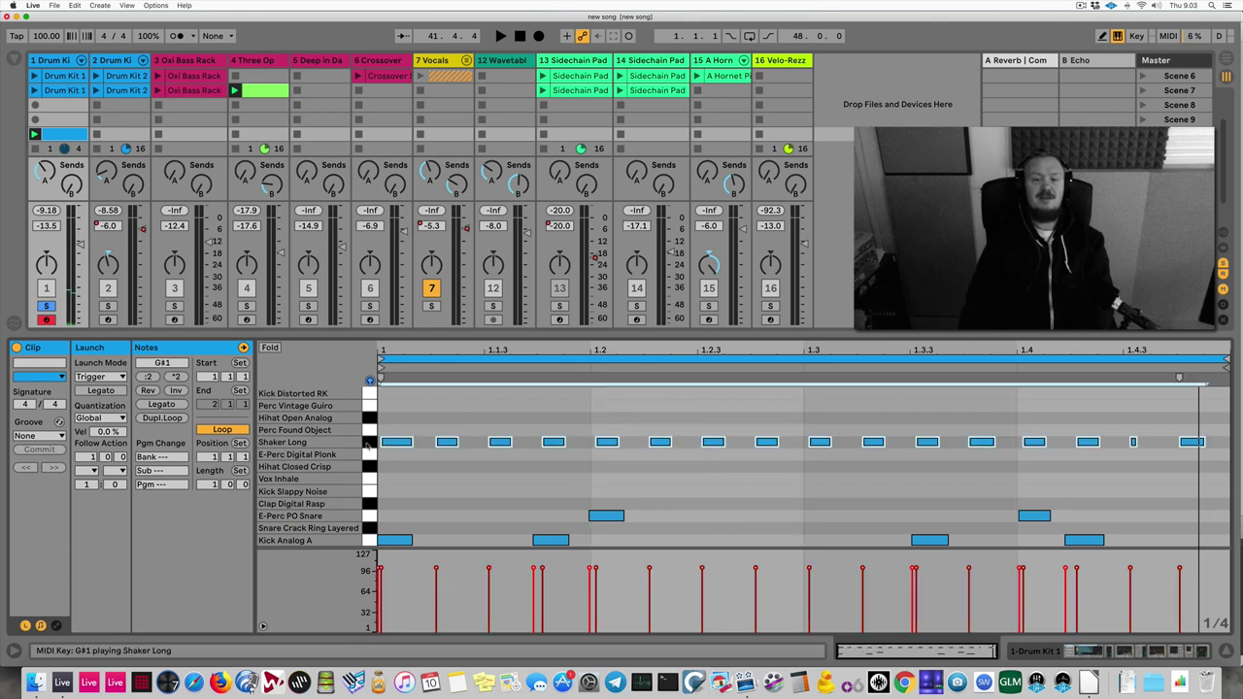
# Step: Halve the timing of all Shaker Long hits, play the clip, and double their timing back
pyautogui.click(367, 444)
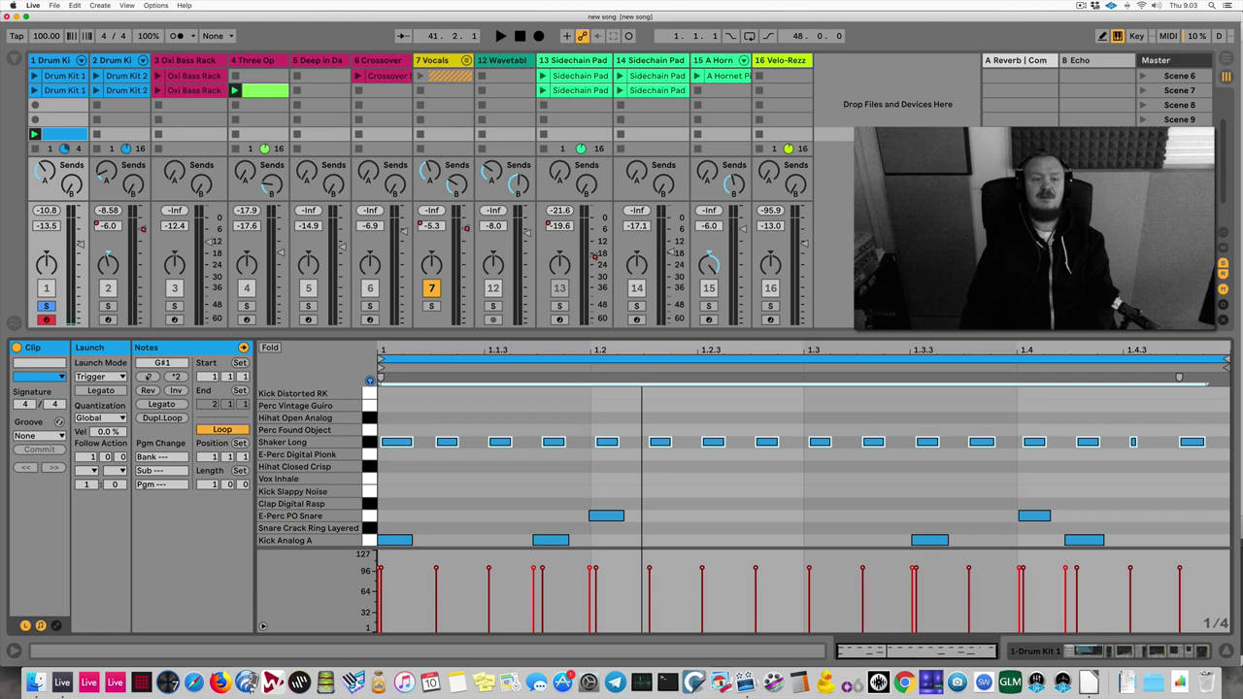
pyautogui.click(146, 376)
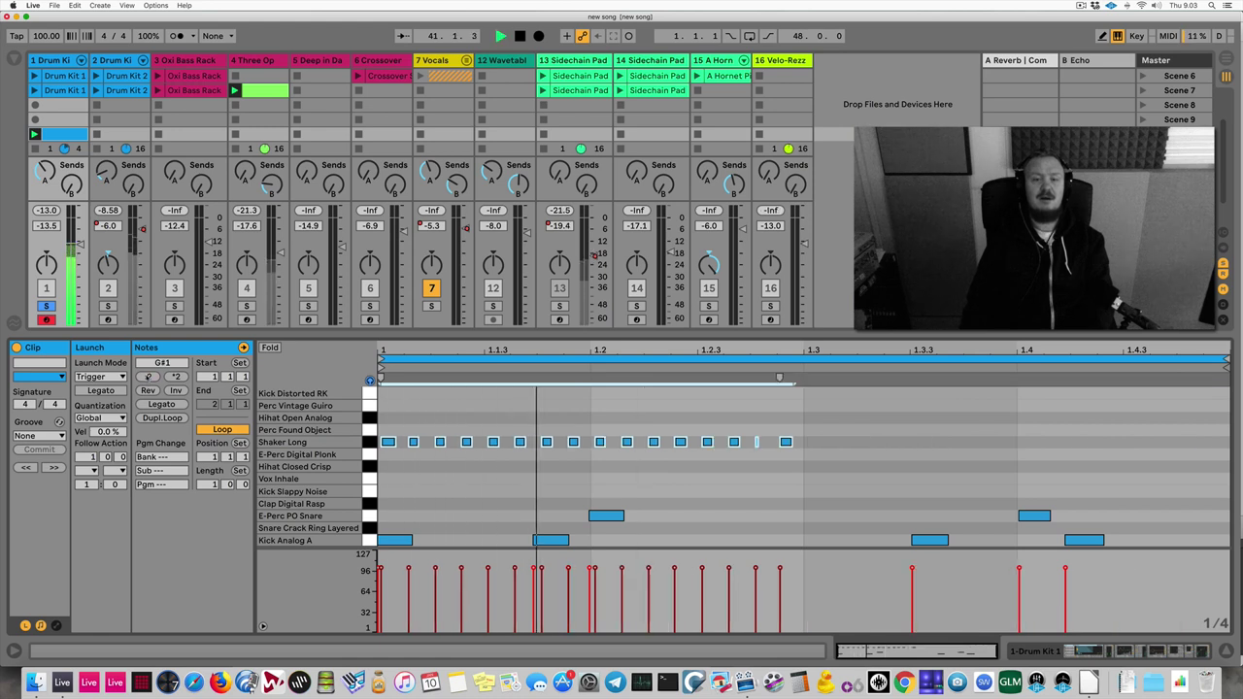
pyautogui.click(175, 377)
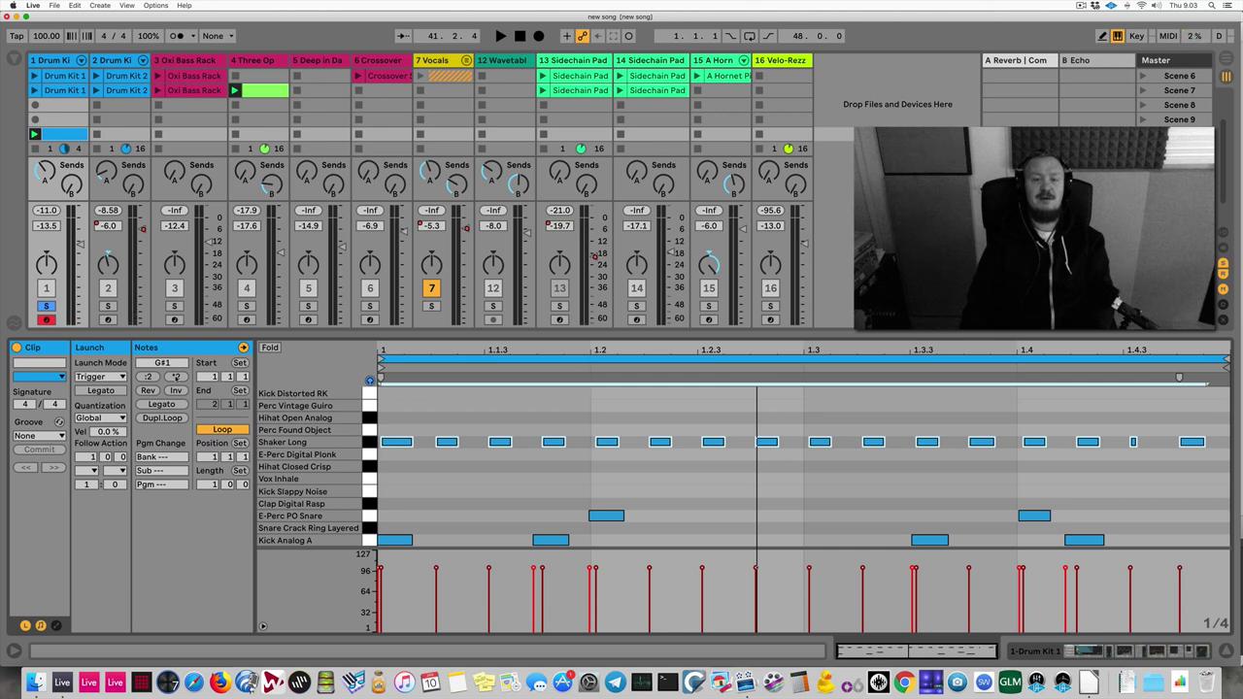
# Step: Compress all Shaker Long hits with the end stretch marker so the last one starts at about 1.2.4, play the clip, and undo the stretch
pyautogui.click(365, 418)
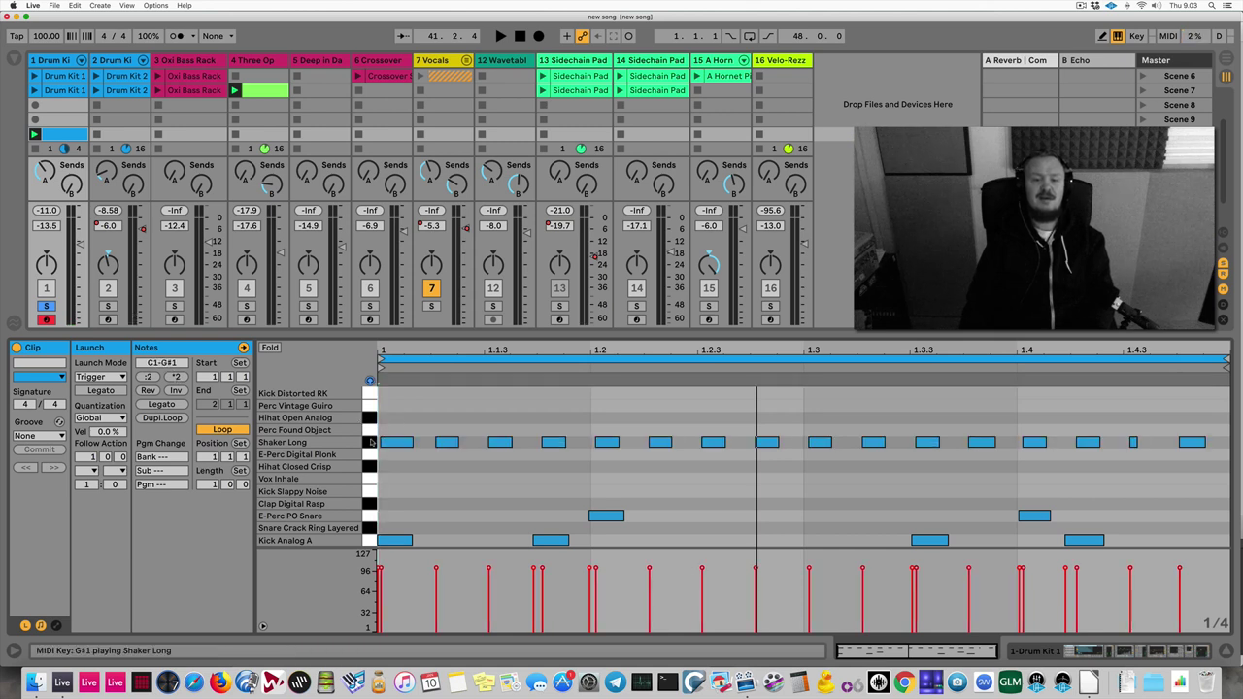
pyautogui.click(371, 442)
pyautogui.click(371, 442)
pyautogui.click(371, 442)
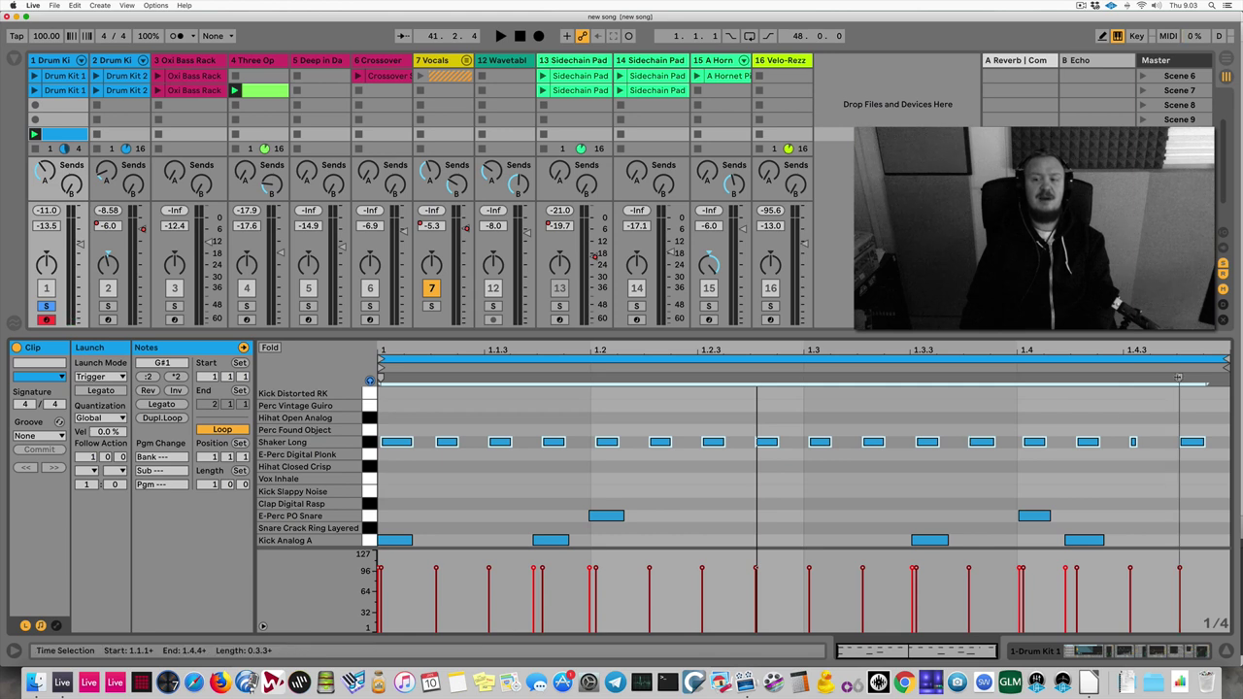
pyautogui.moveTo(1178, 377); pyautogui.dragTo(755, 380)
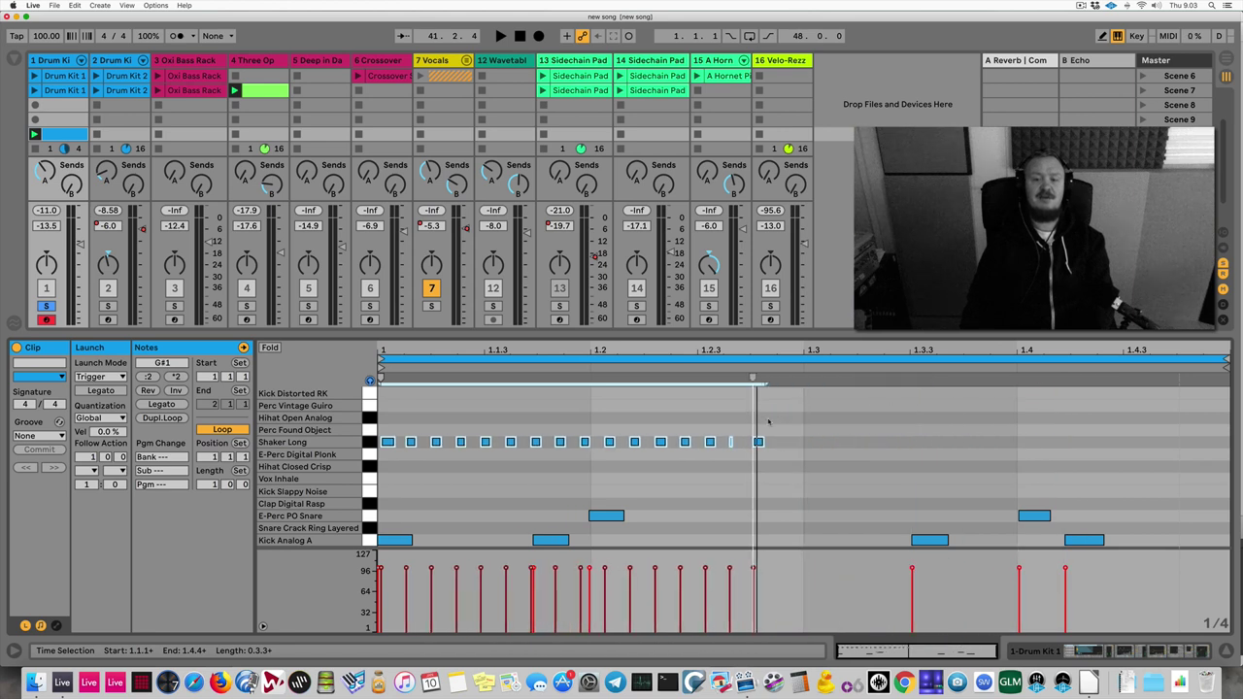
pyautogui.press('space')
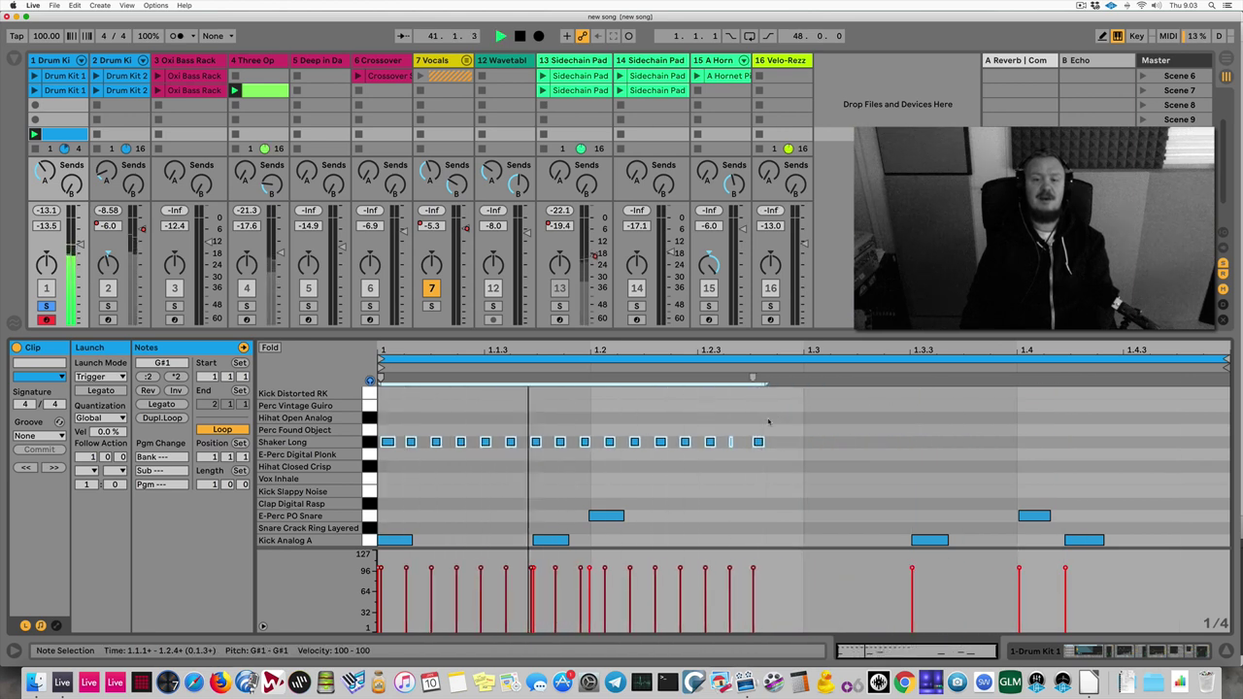
pyautogui.press('space')
pyautogui.press('super+z')
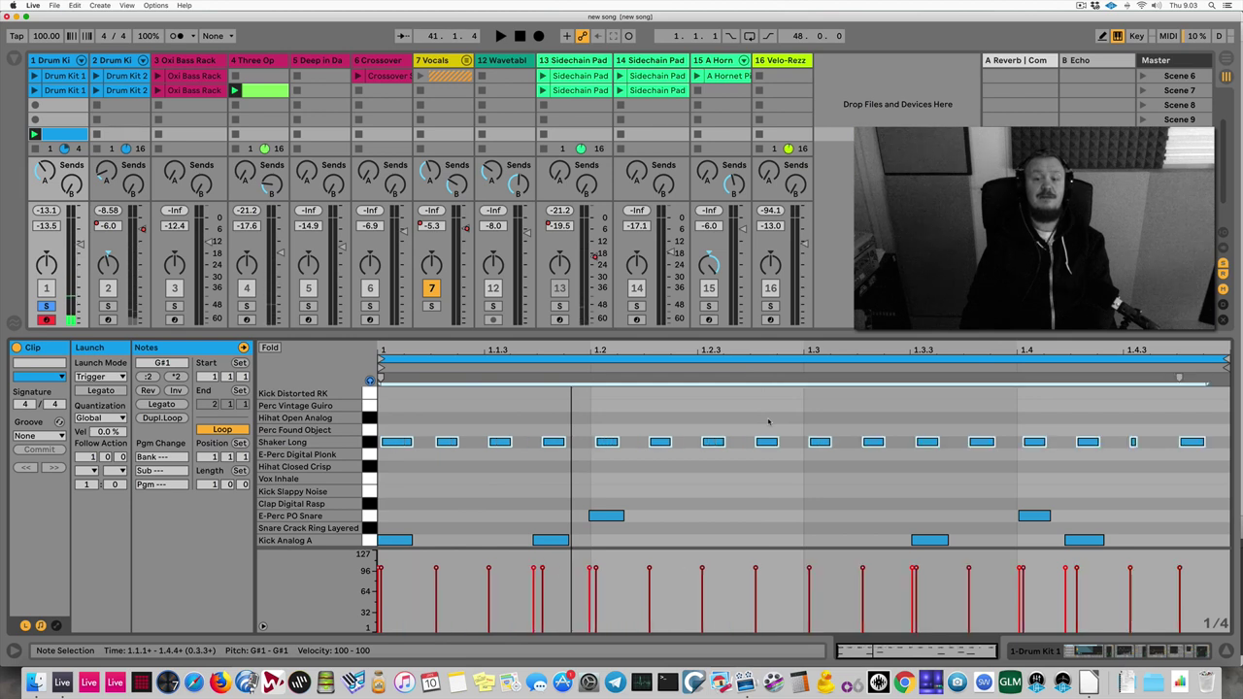
# Step: Halve the timing of all Shaker Long hits and duplicate them so that the copy starts at 1.3.1
pyautogui.click(768, 421)
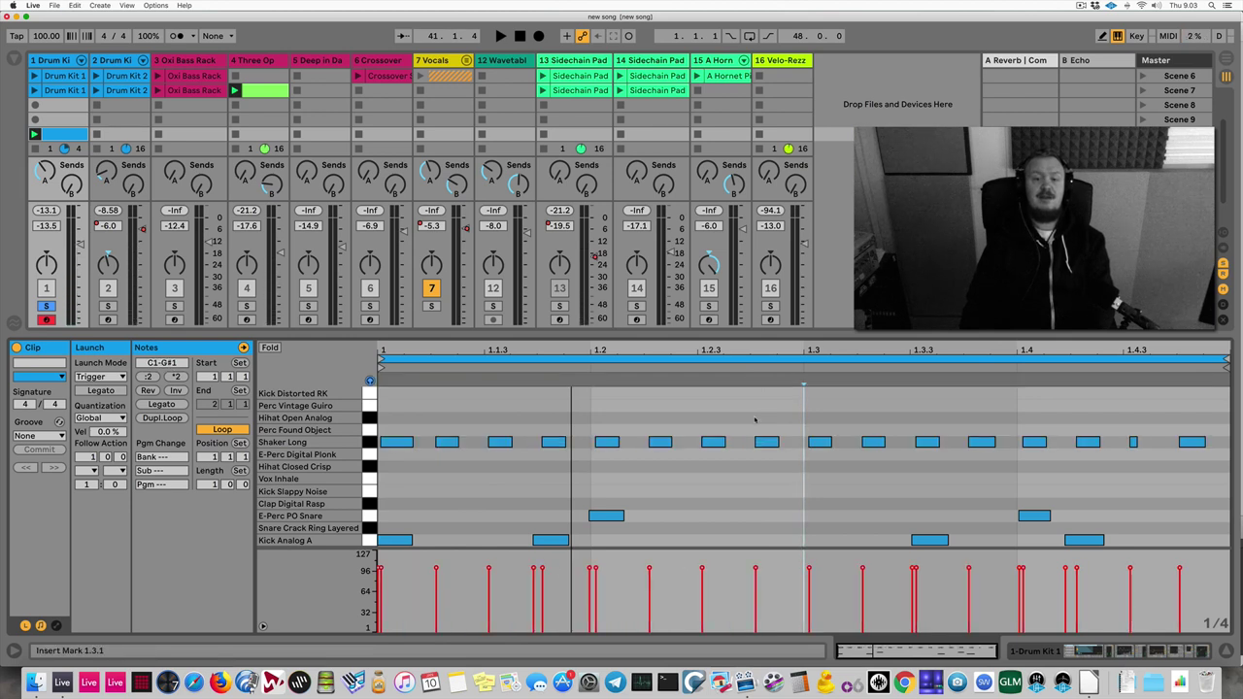
pyautogui.press('super+a')
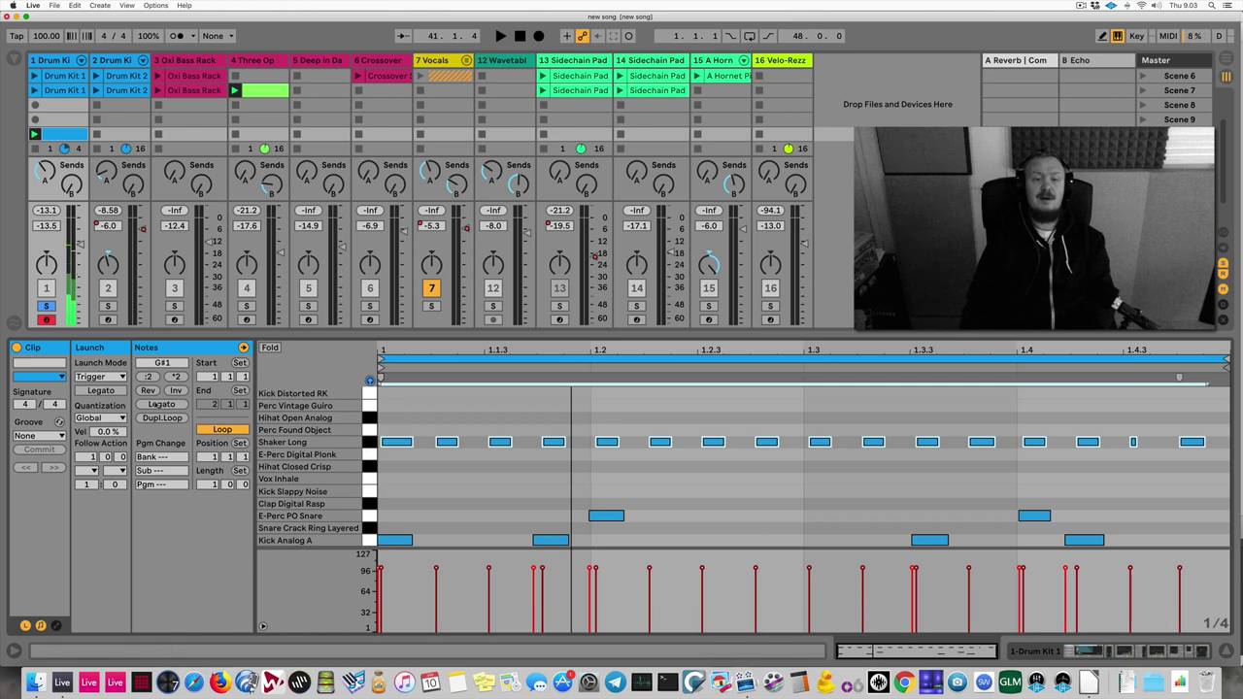
pyautogui.click(148, 376)
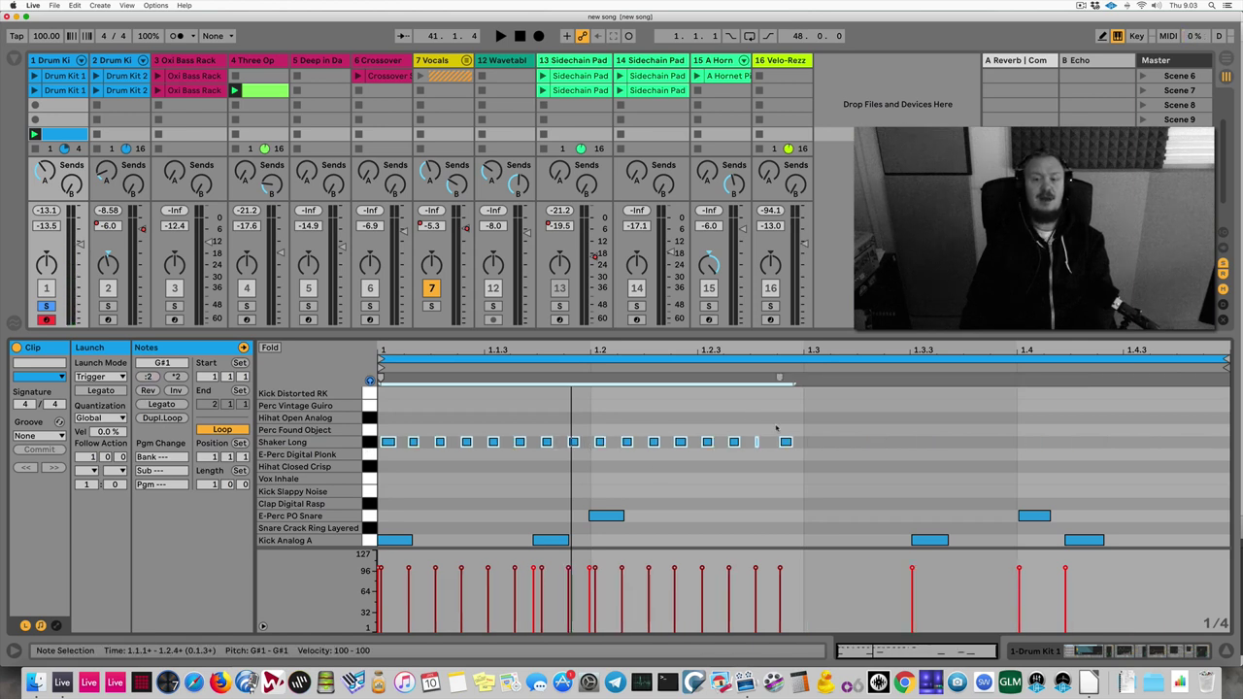
pyautogui.press('super+d')
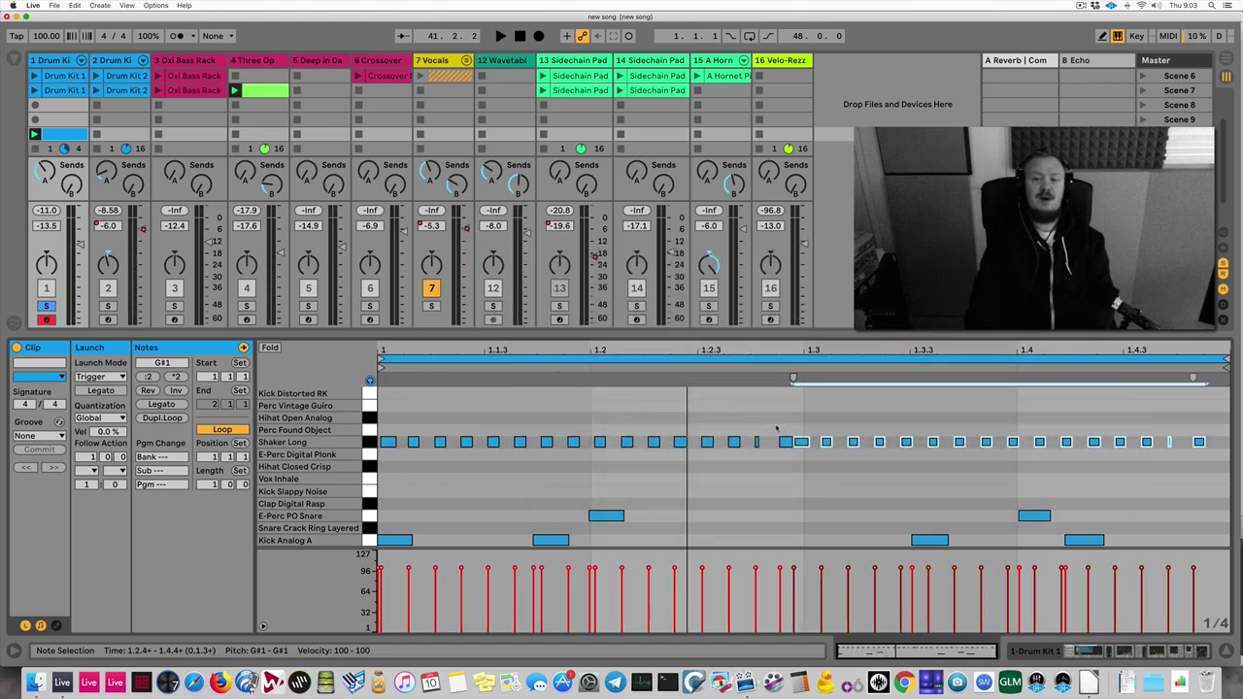
pyautogui.press('super+d')
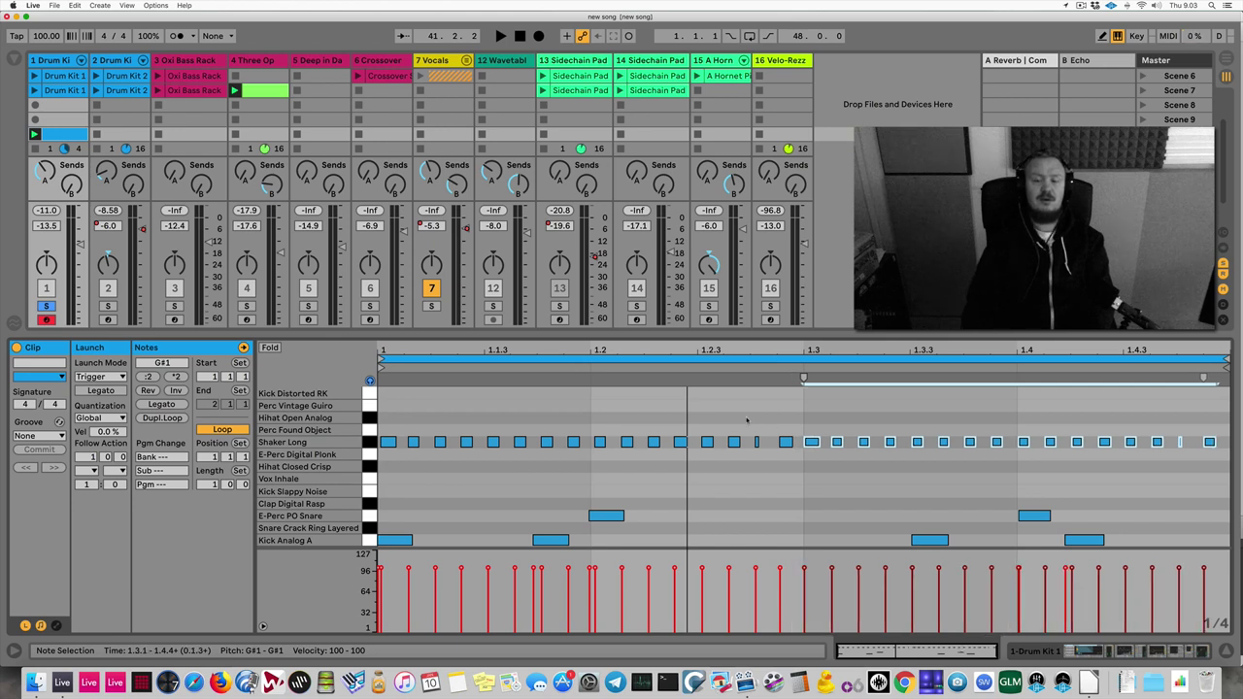
# Step: Play the clip to hear the duplicated Shaker Long hits, and deselect them
pyautogui.press('space')
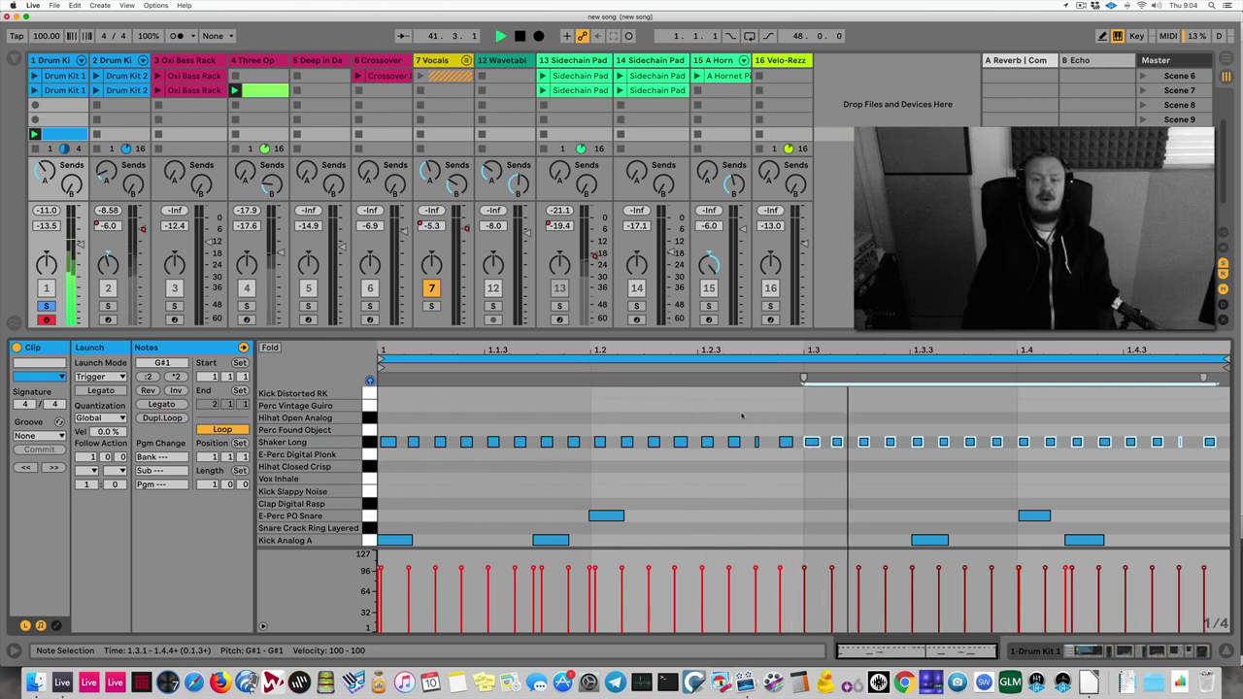
pyautogui.press('space')
pyautogui.click(590, 411)
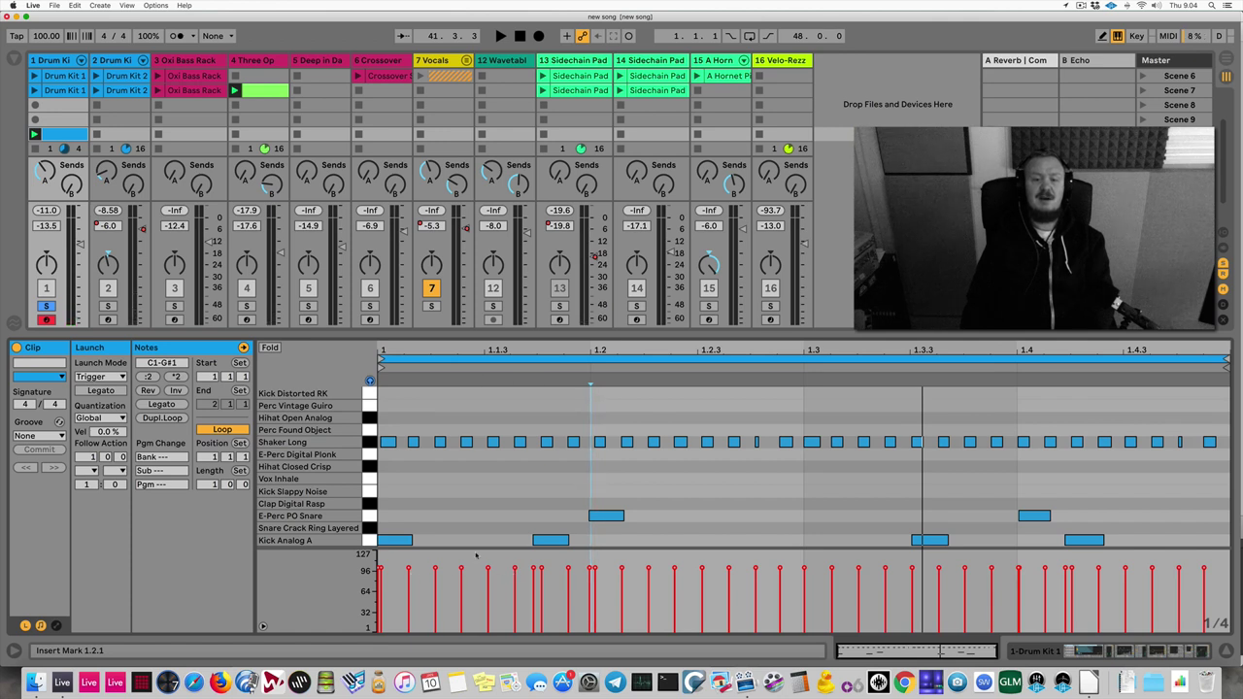
# Step: Enlarge the velocity lane and adjust the velocity of all Shaker Long hits together to 99, playing the clip along the way
pyautogui.moveTo(475, 549); pyautogui.dragTo(473, 528)
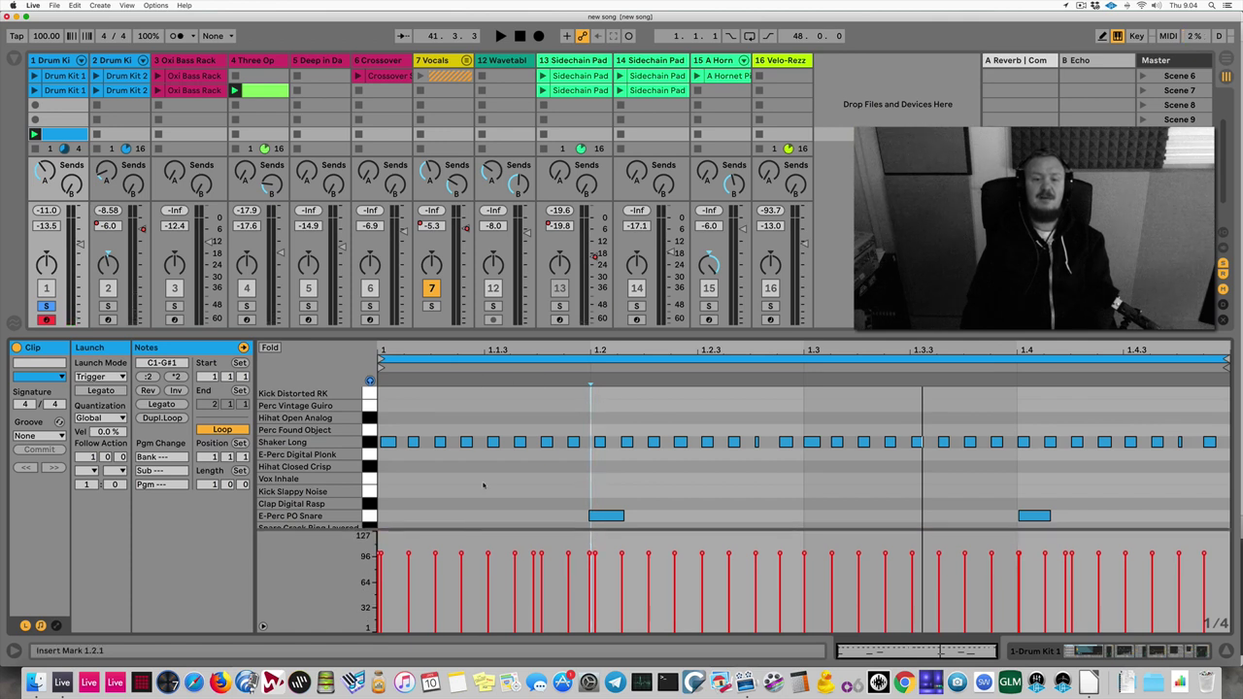
pyautogui.scroll(-2, 483, 486)
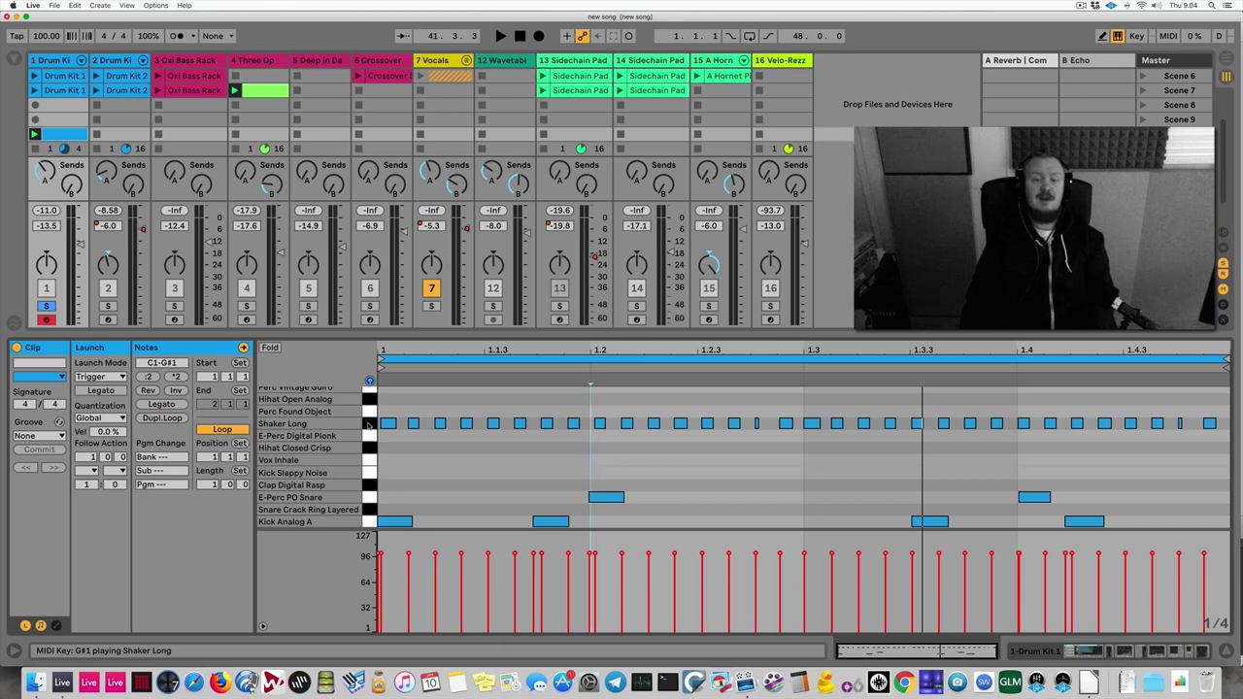
pyautogui.click(369, 425)
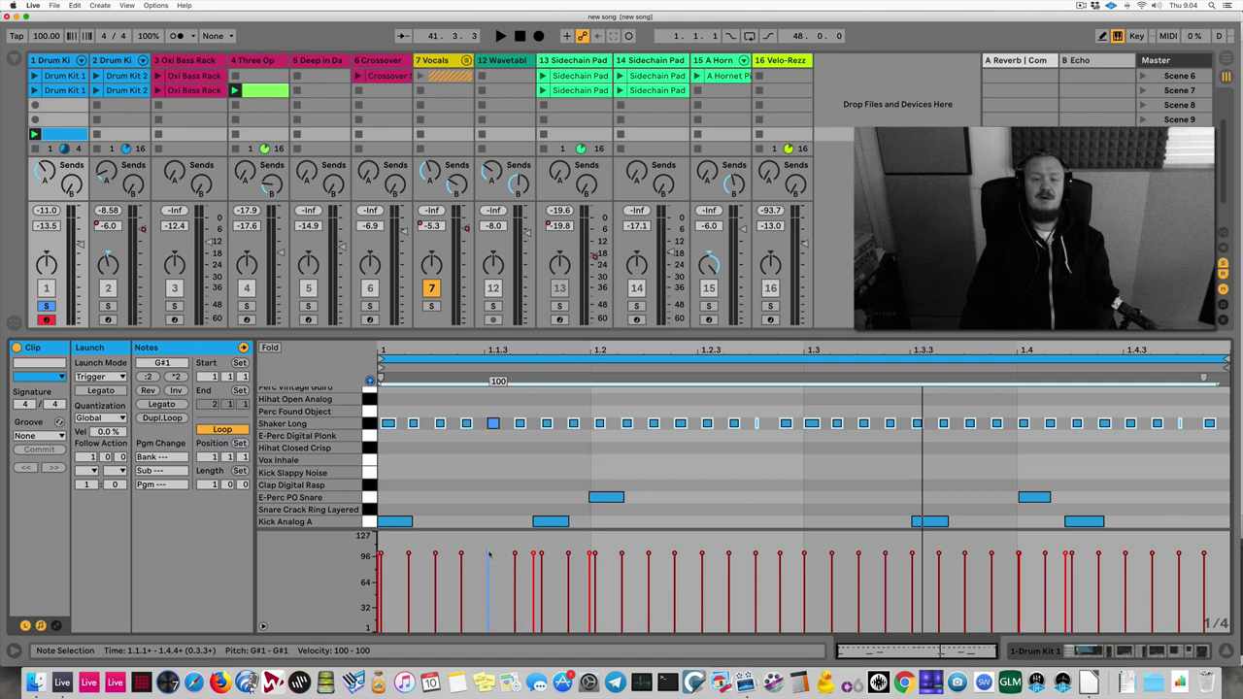
pyautogui.moveTo(516, 555)
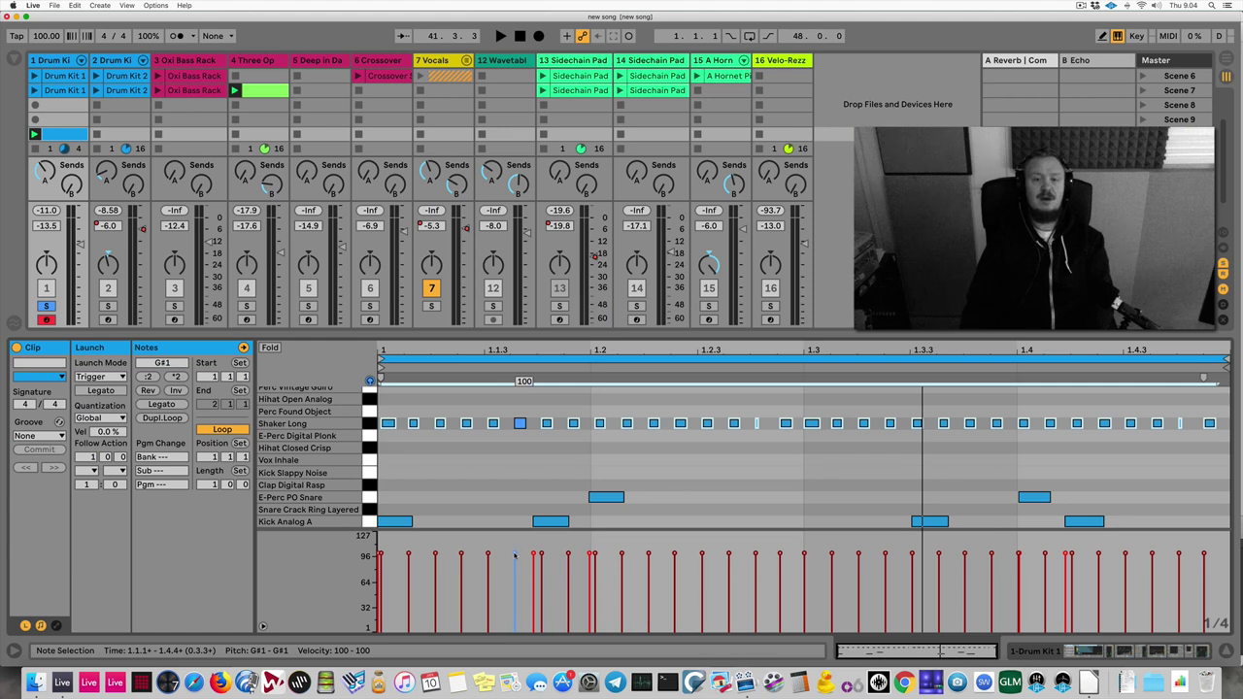
pyautogui.moveTo(516, 556)
pyautogui.mouseDown()
pyautogui.moveTo(515, 594)
pyautogui.moveTo(515, 560)
pyautogui.mouseUp()
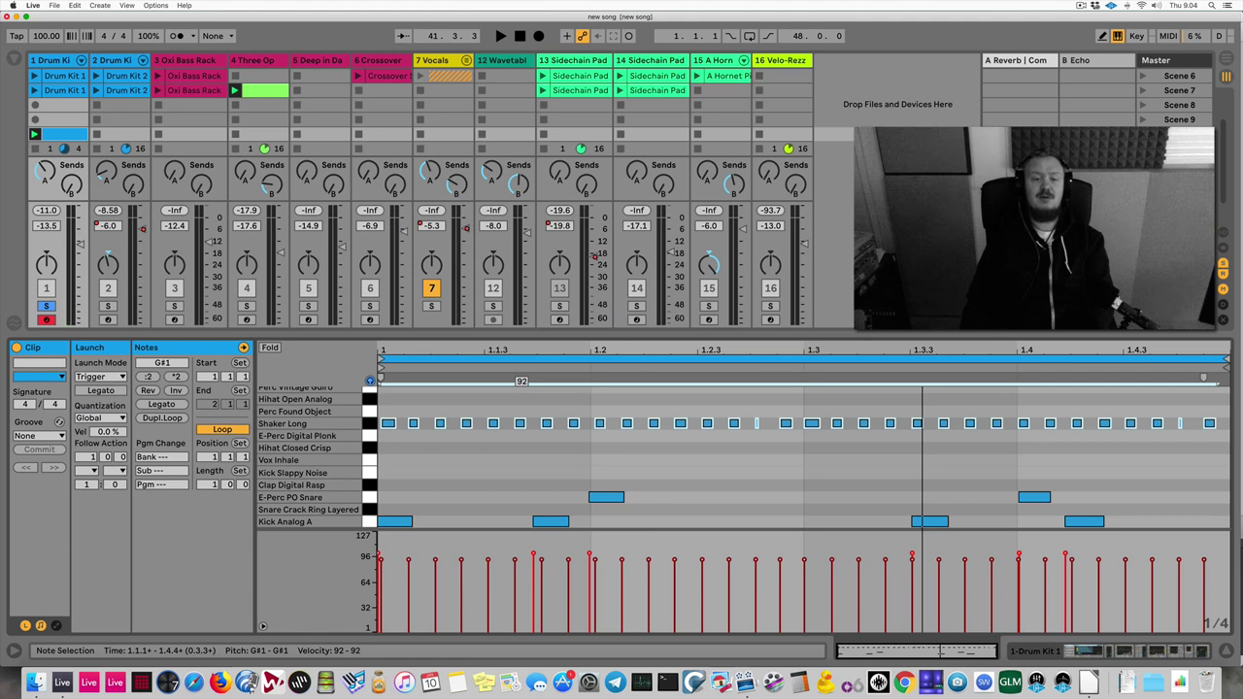
pyautogui.moveTo(516, 561)
pyautogui.mouseDown()
pyautogui.moveTo(516, 620)
pyautogui.moveTo(516, 544)
pyautogui.mouseUp()
pyautogui.press('space')
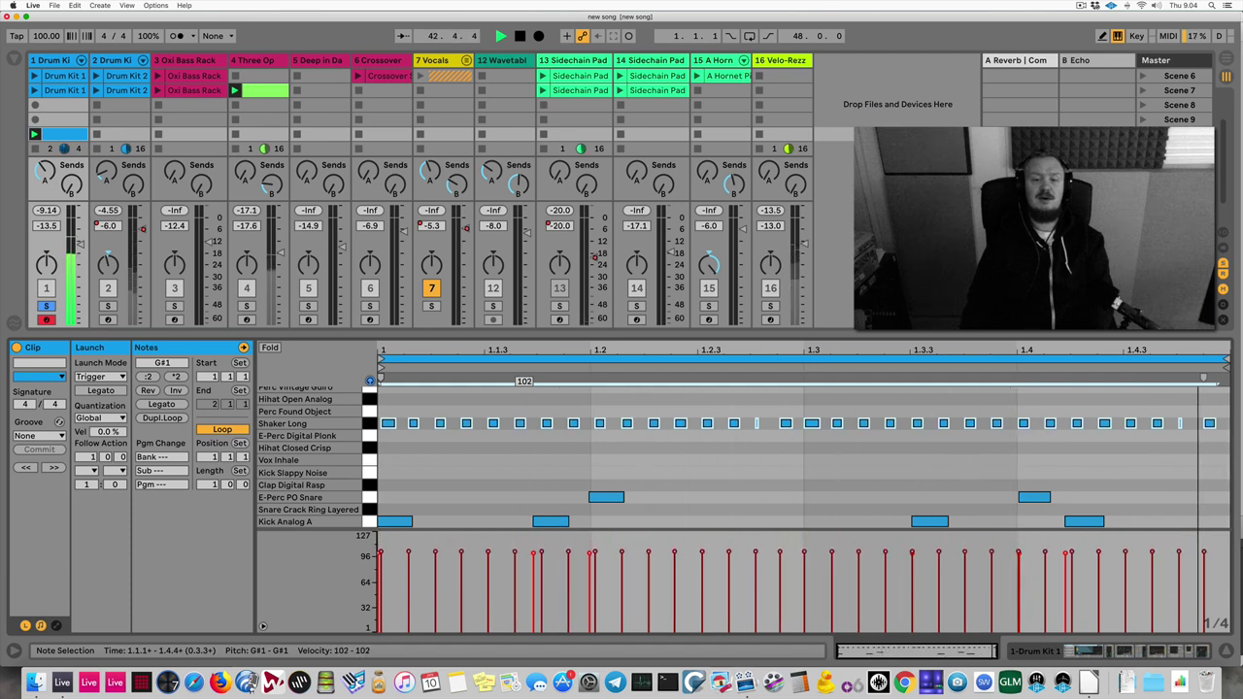
pyautogui.moveTo(515, 544); pyautogui.dragTo(515, 556)
pyautogui.press('space')
# Step: Ramp the Shaker Long velocities down from 99 to 7 across the bar, play the clip, and undo the ramp
pyautogui.click(366, 424)
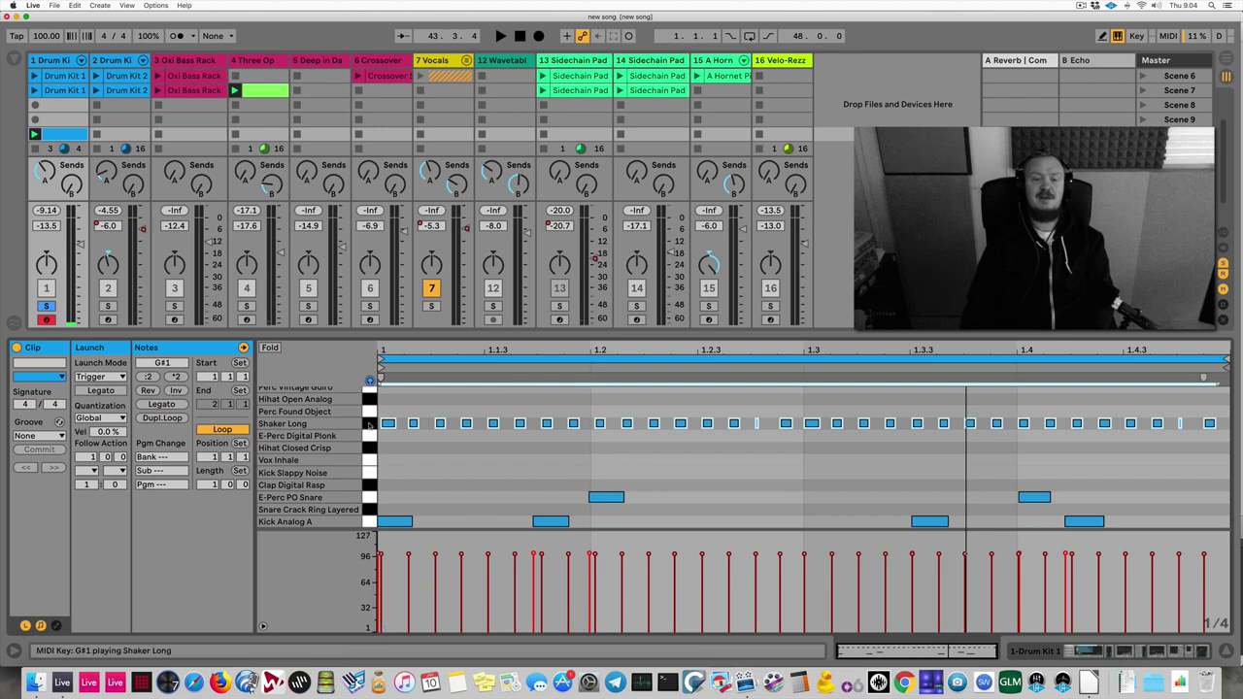
pyautogui.click(369, 425)
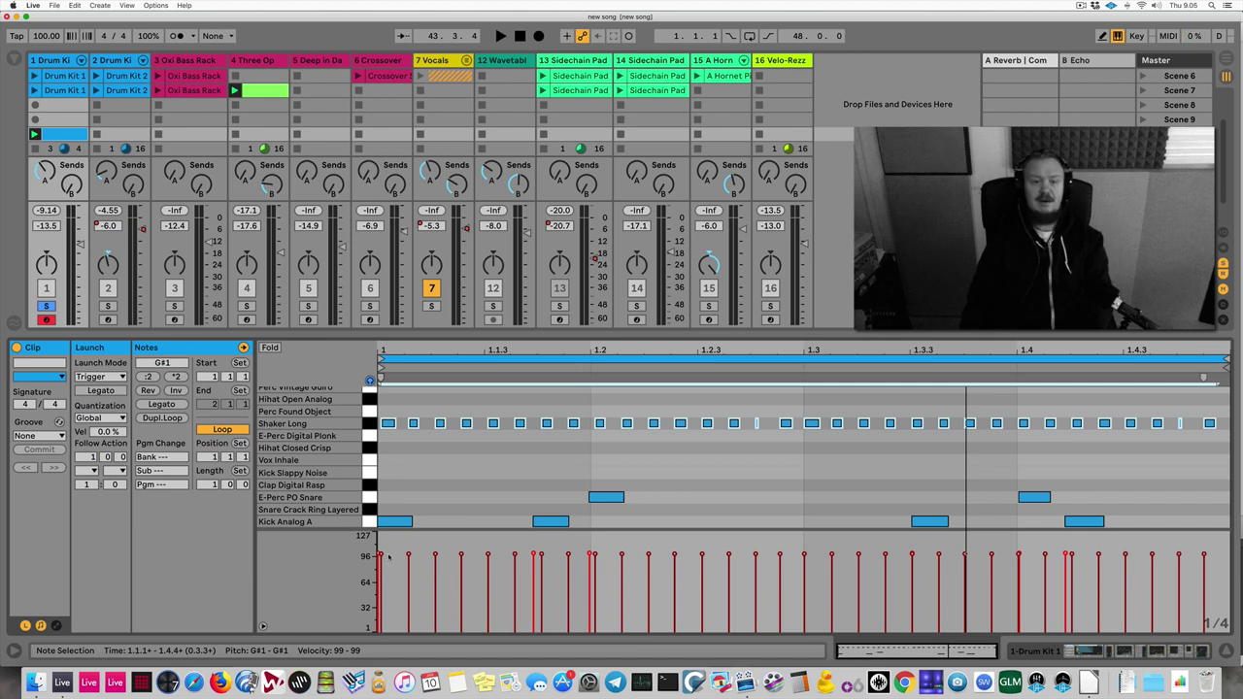
pyautogui.moveTo(380, 555)
pyautogui.mouseDown()
pyautogui.moveTo(753, 629)
pyautogui.moveTo(1041, 579)
pyautogui.moveTo(1224, 614)
pyautogui.moveTo(1214, 630)
pyautogui.mouseUp()
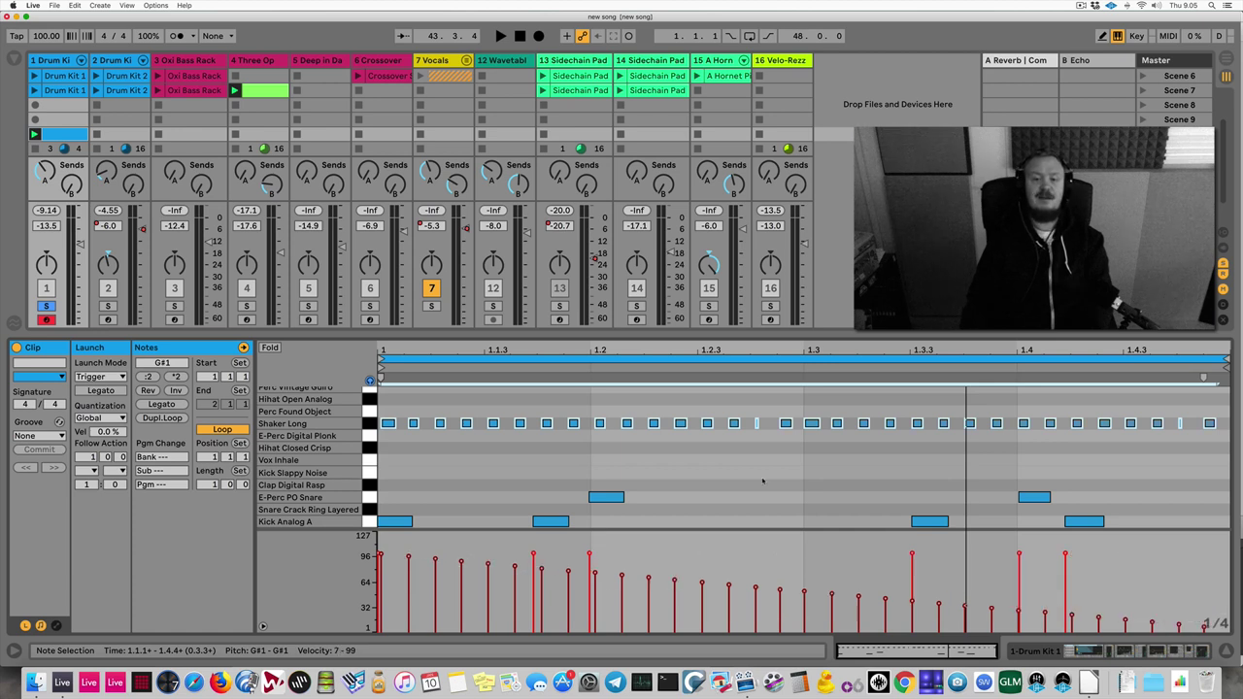
pyautogui.press('space')
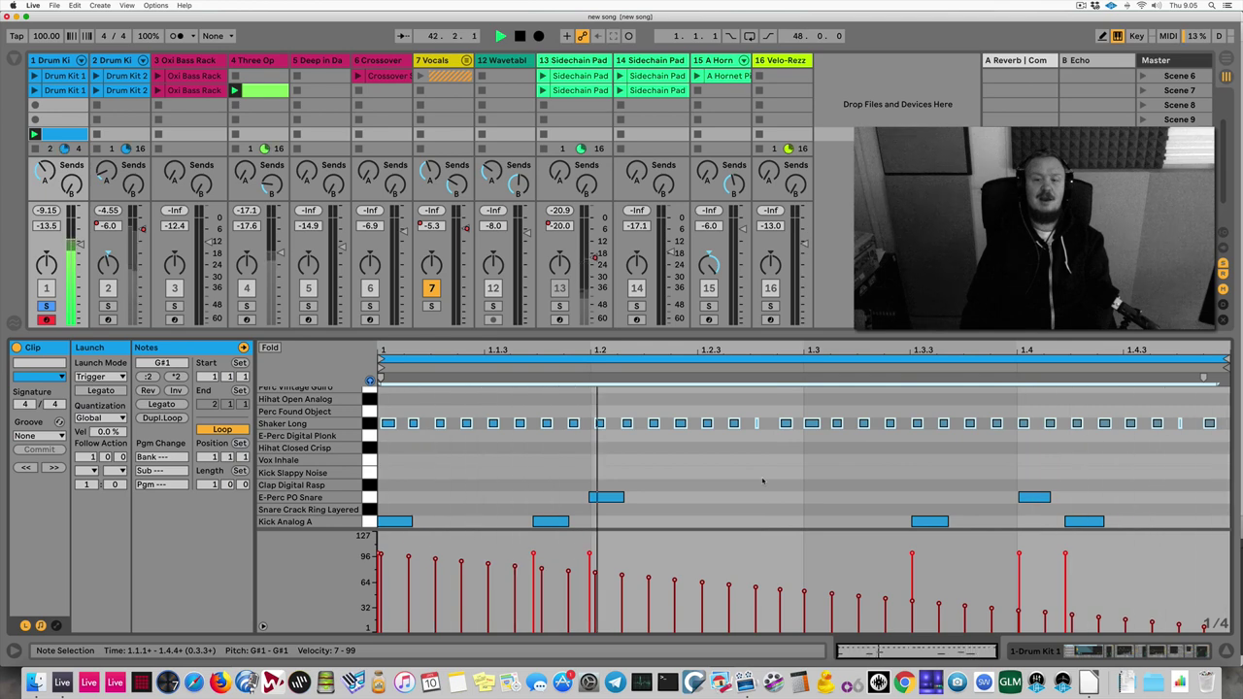
pyautogui.press('space')
pyautogui.press('super+z')
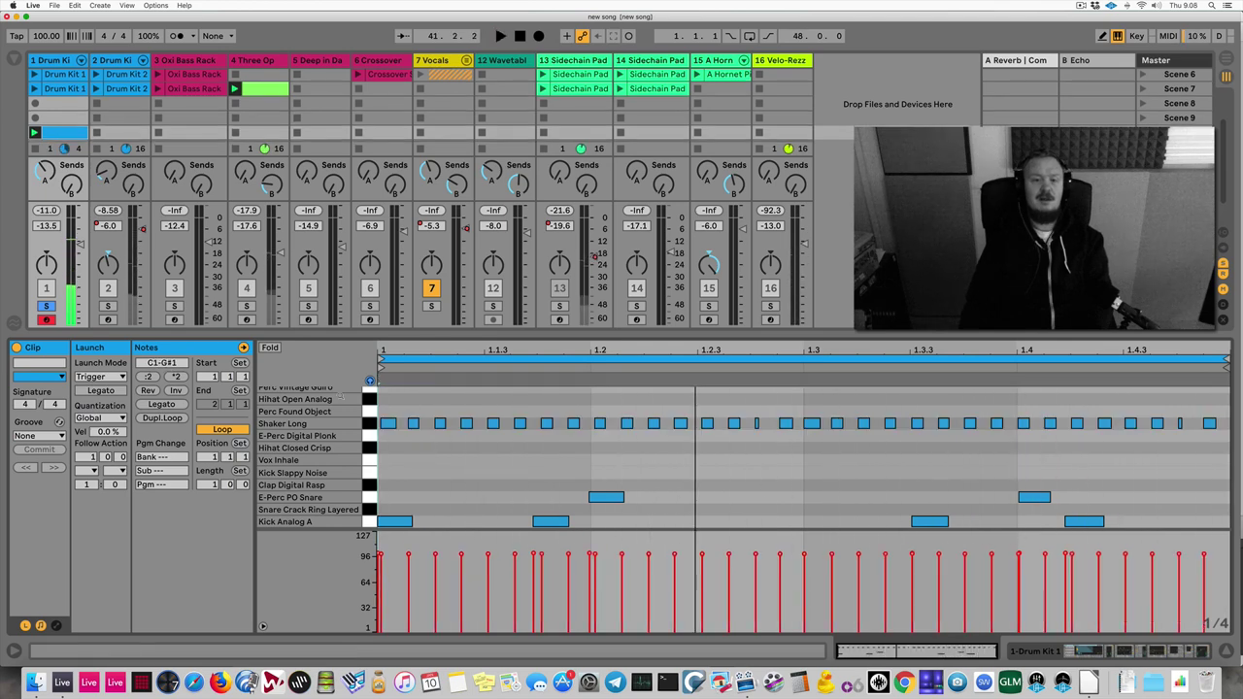
# Step: Double the timing of all Shaker Long hits and play the clip
pyautogui.click(369, 424)
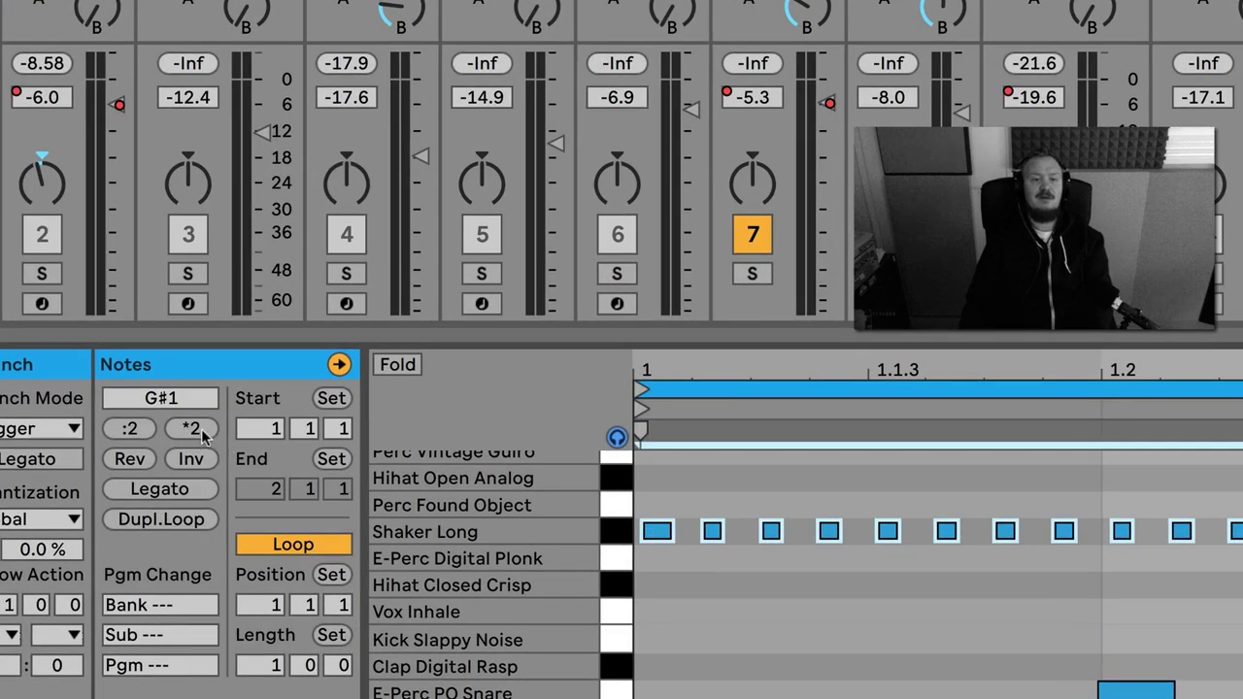
pyautogui.click(201, 428)
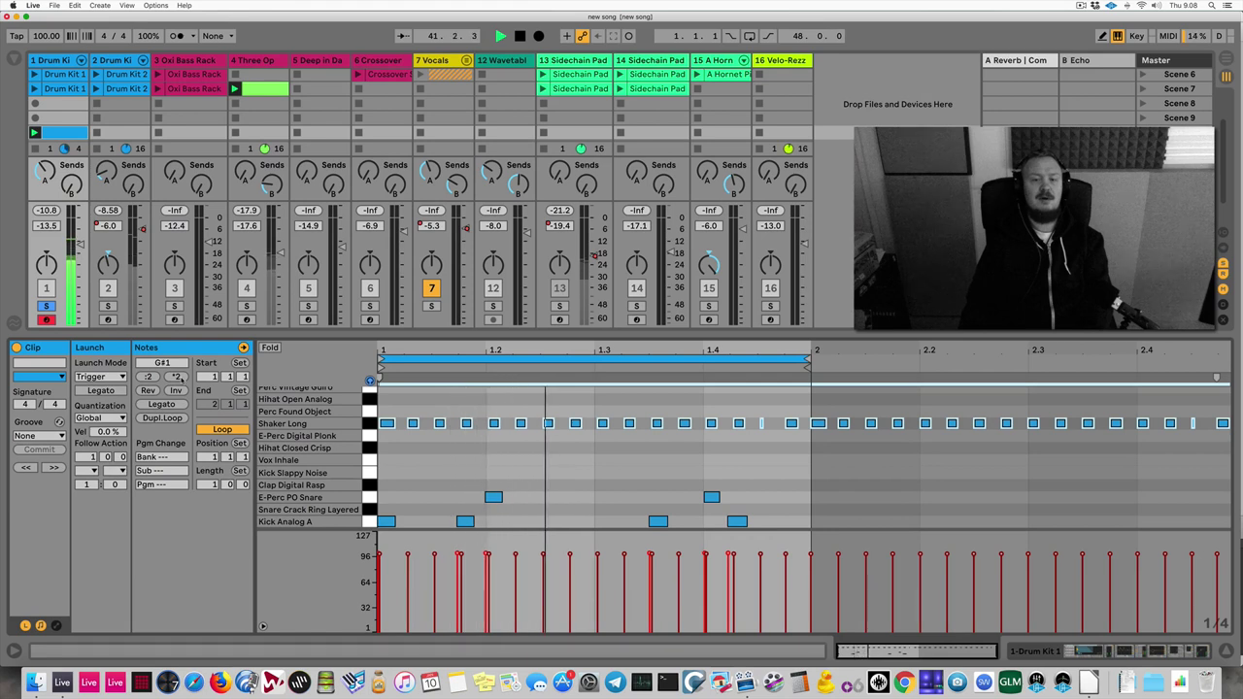
# Step: Solo track 4 Three Op Bass, open its clip in the note editor and play it
pyautogui.click(245, 306)
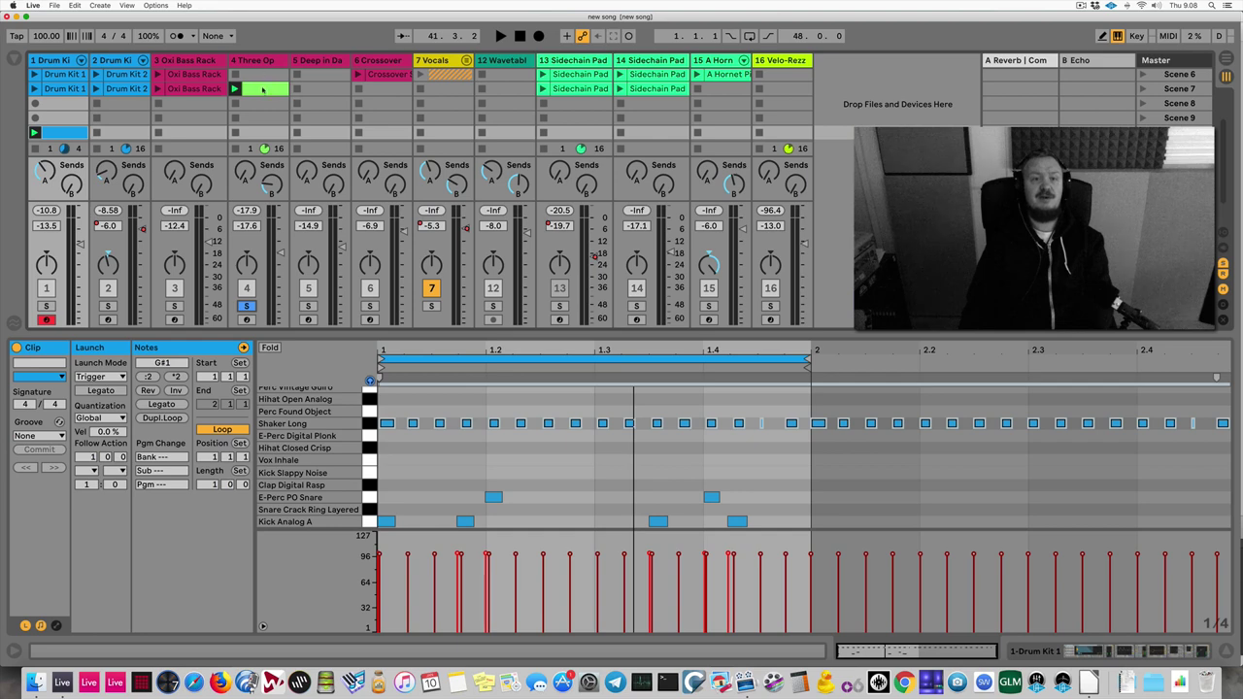
pyautogui.click(262, 89)
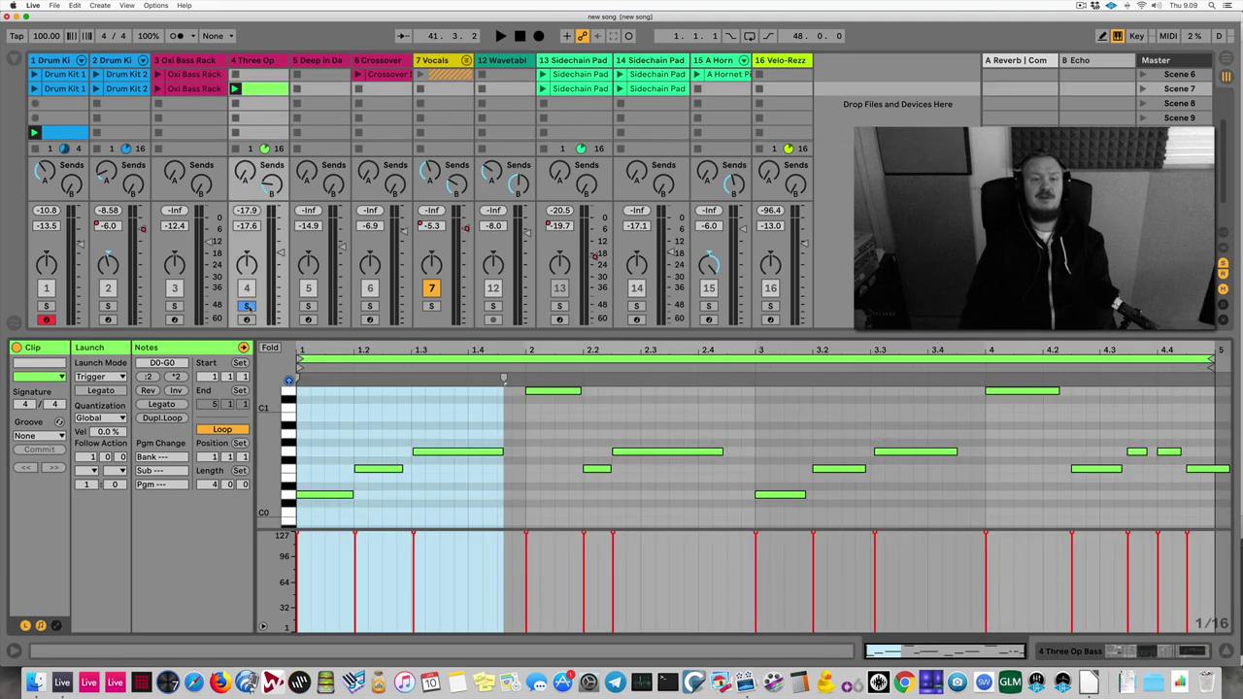
pyautogui.click(348, 417)
pyautogui.press('space')
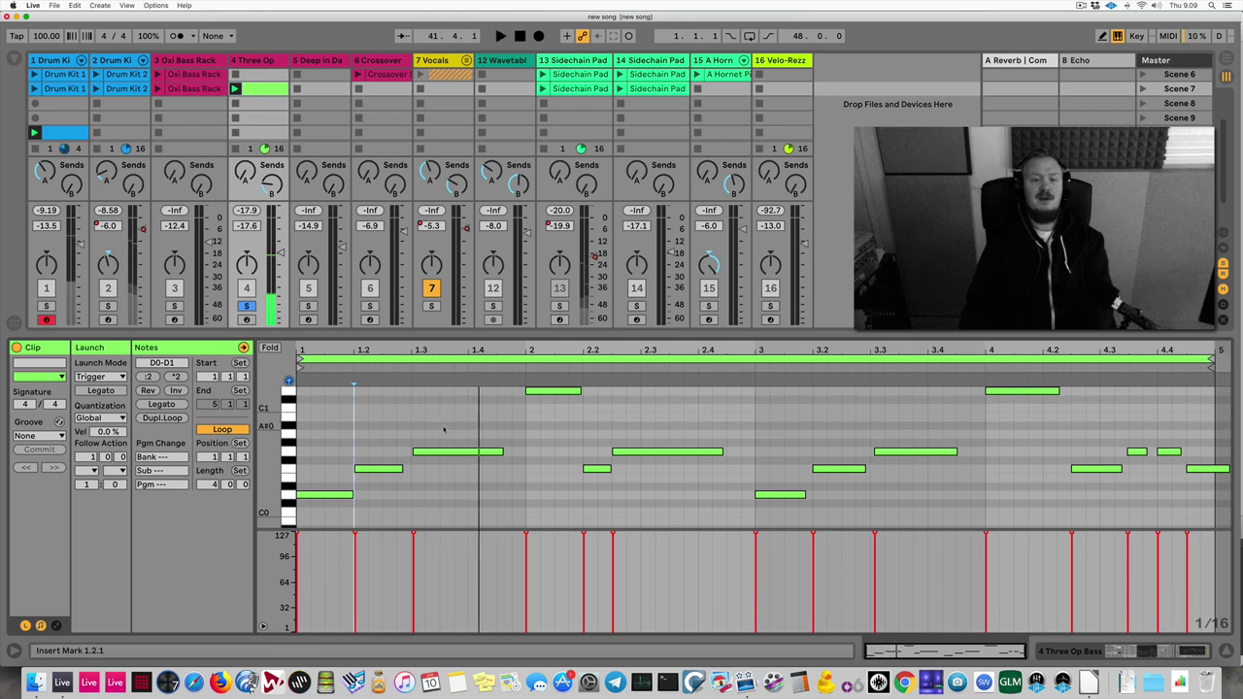
# Step: Invert the first three notes of the bass clip, toggle the inversion back to the original pitches, and play the clip to compare
pyautogui.moveTo(445, 429); pyautogui.dragTo(349, 493)
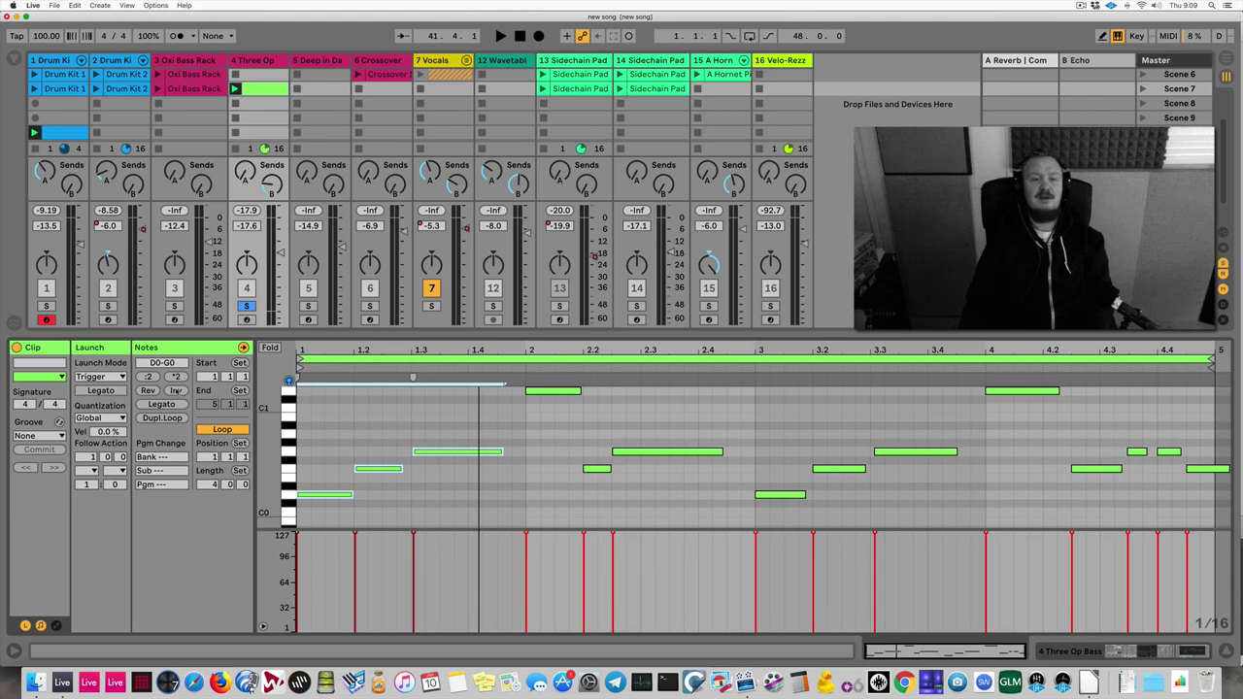
pyautogui.moveTo(435, 438); pyautogui.dragTo(307, 500)
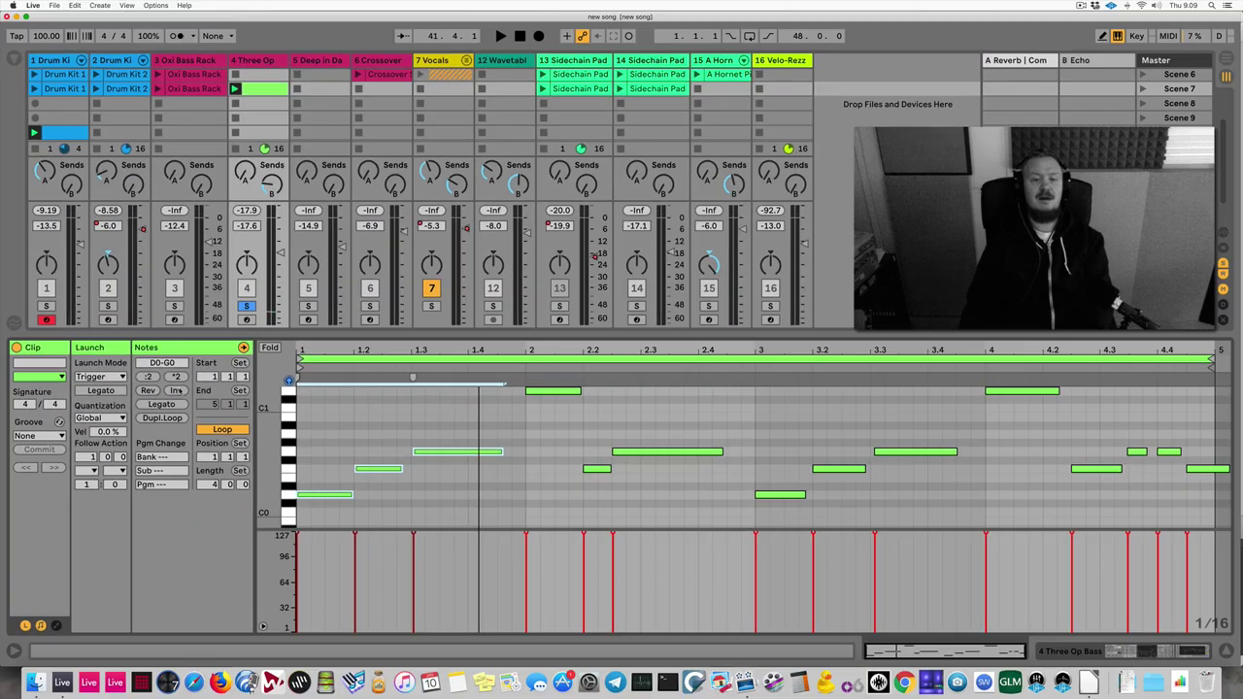
pyautogui.click(217, 329)
pyautogui.press('space')
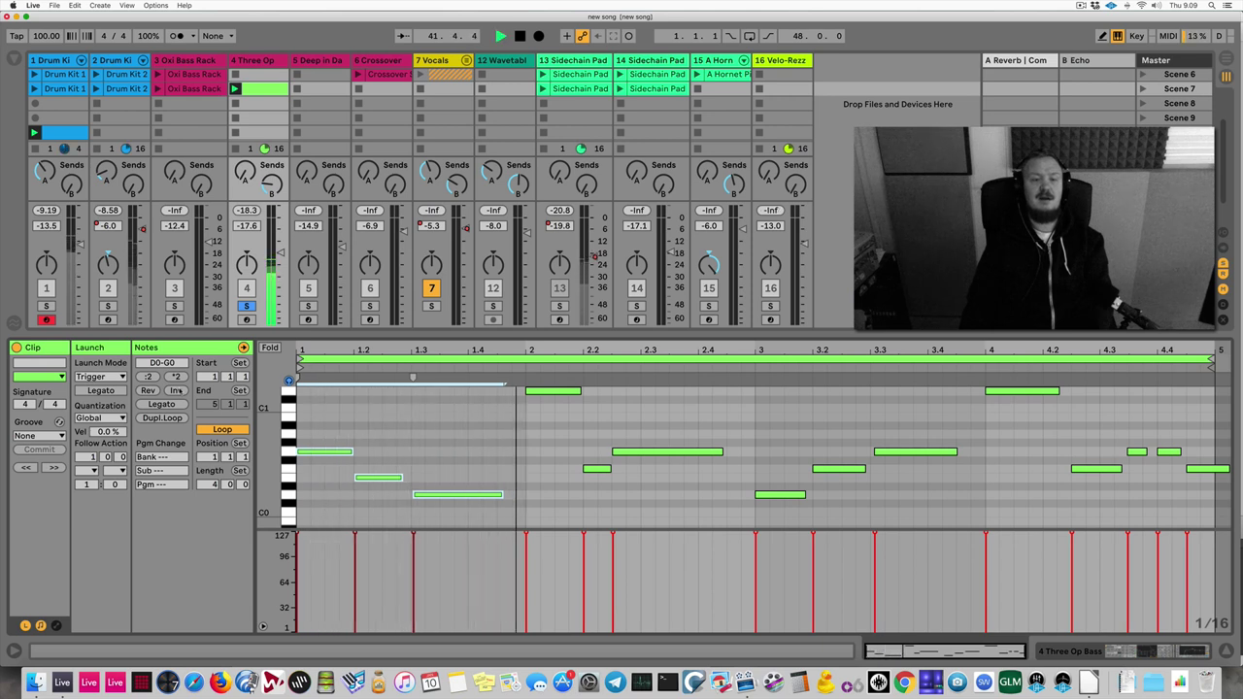
pyautogui.click(177, 390)
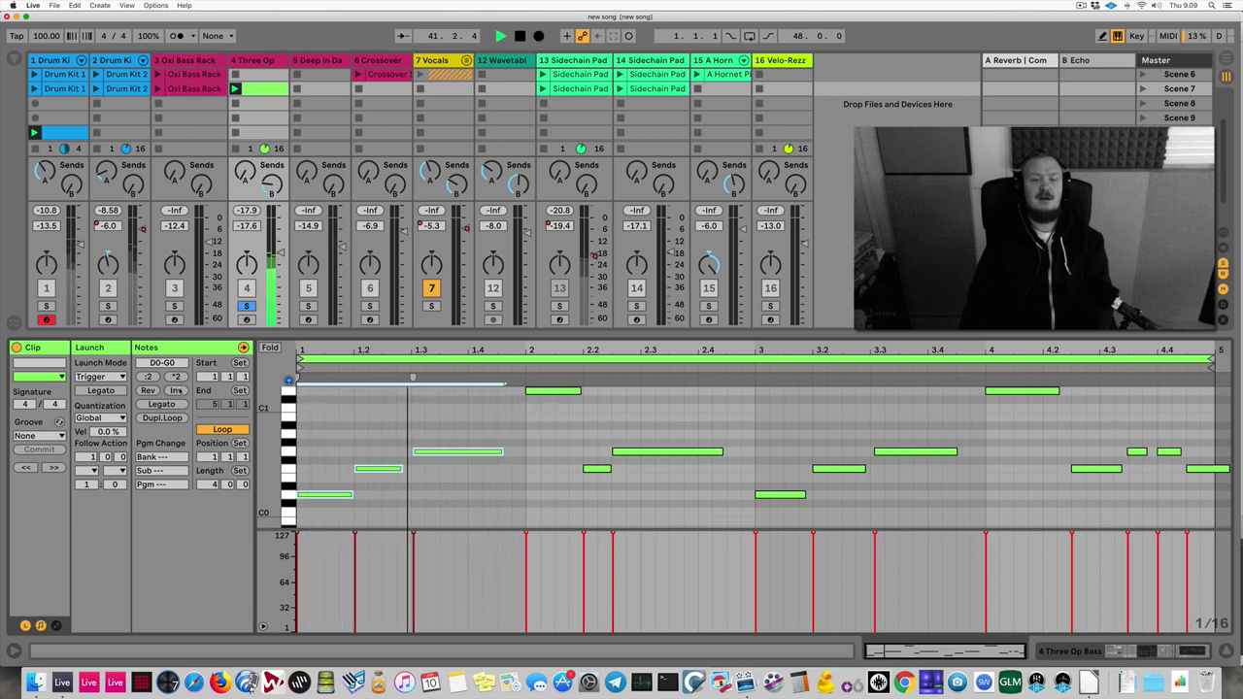
pyautogui.click(177, 390)
pyautogui.click(176, 390)
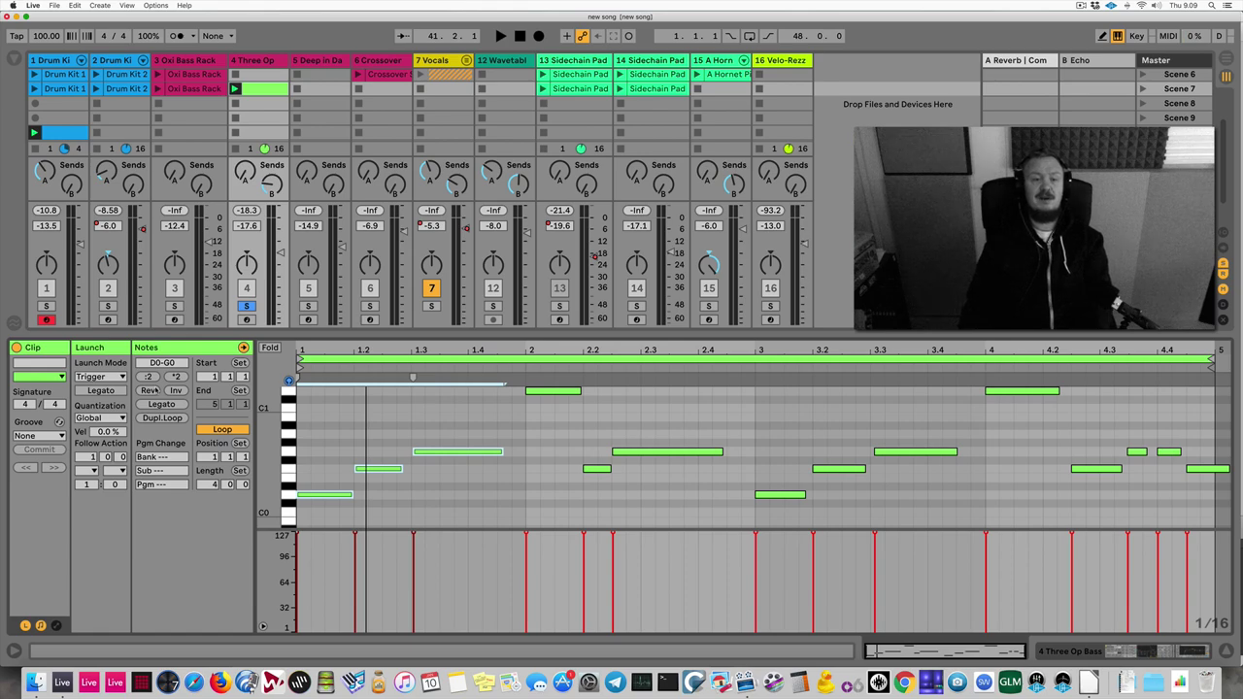
pyautogui.press('space')
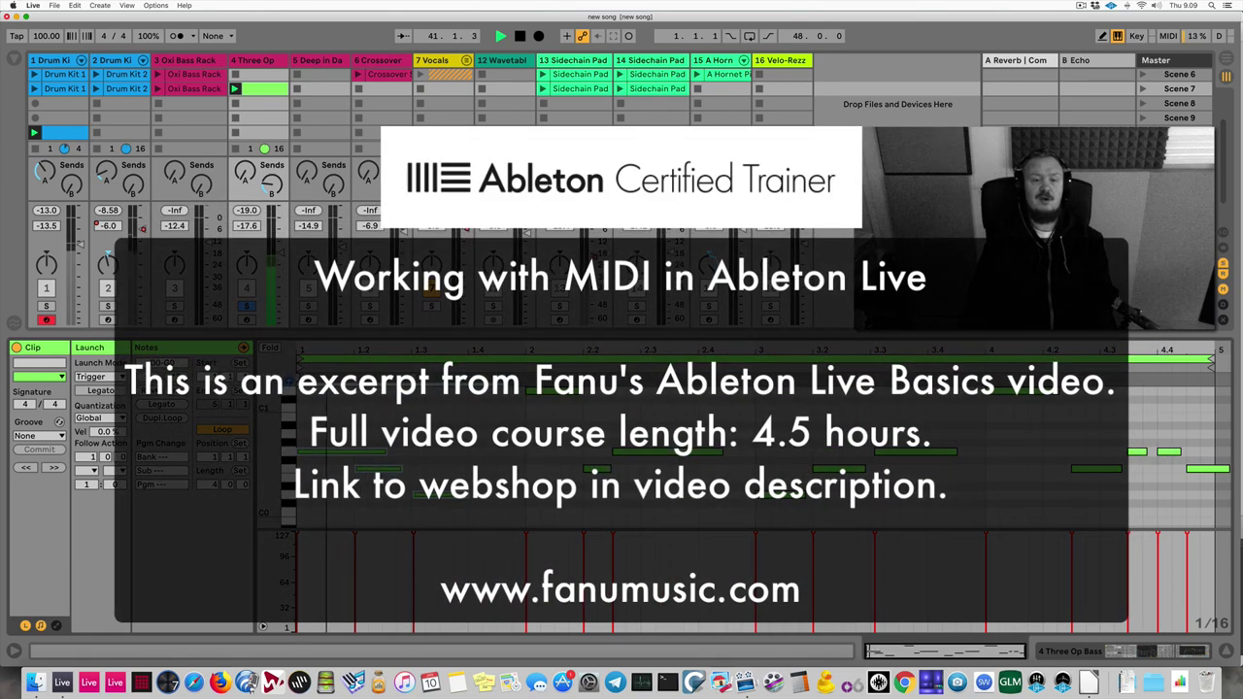